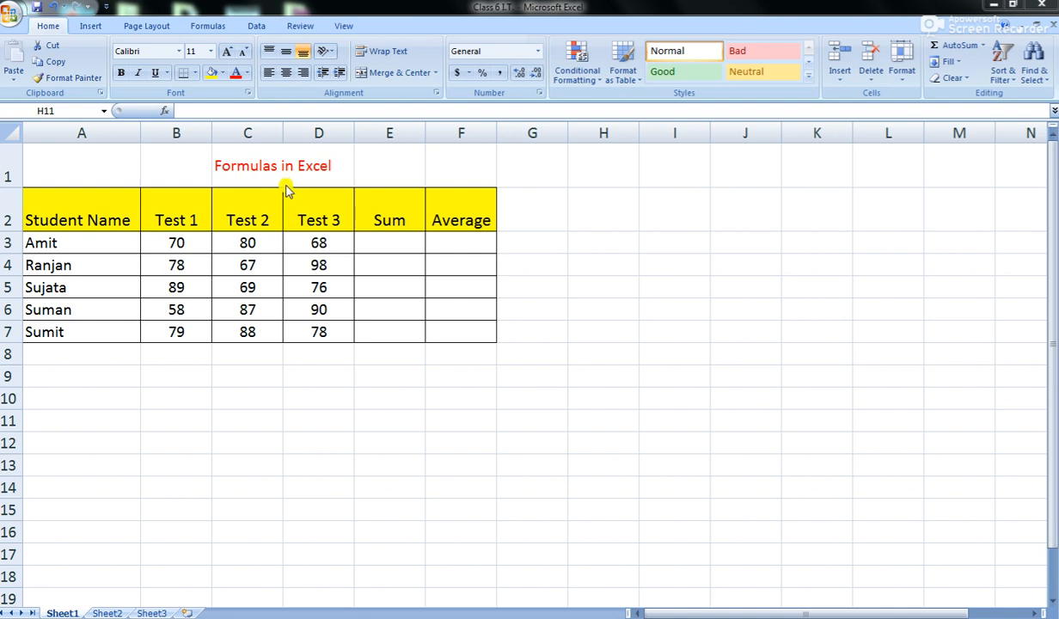
Step: Enter the formula =B3+C3+D3 in cell E3 to total the first student's tests, and widen column E
{"action": "left_click", "coordinate": [379, 242]}
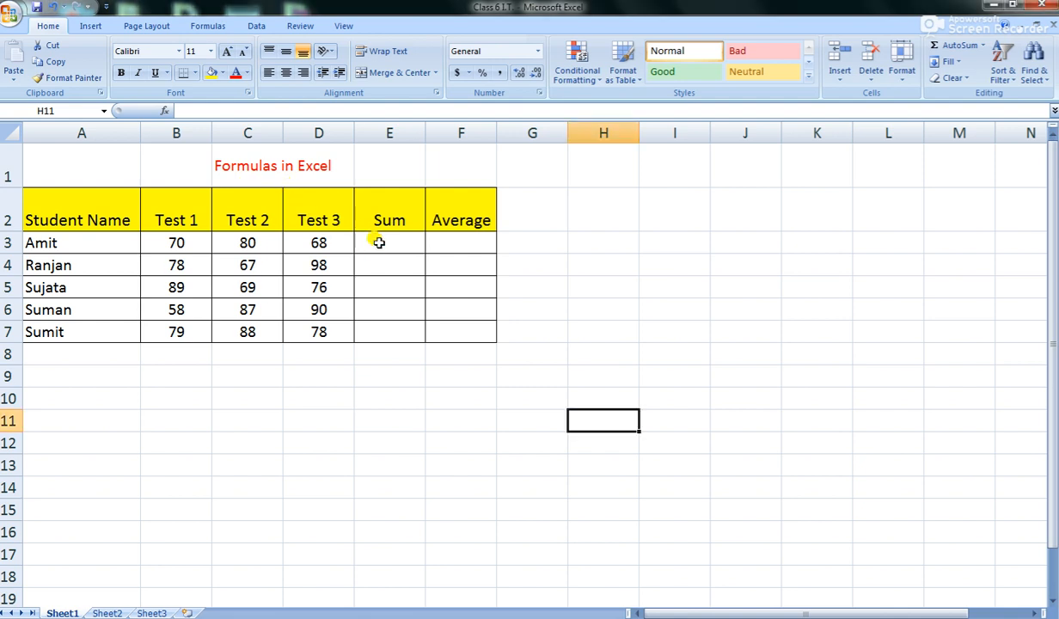
{"action": "left_click", "coordinate": [379, 242]}
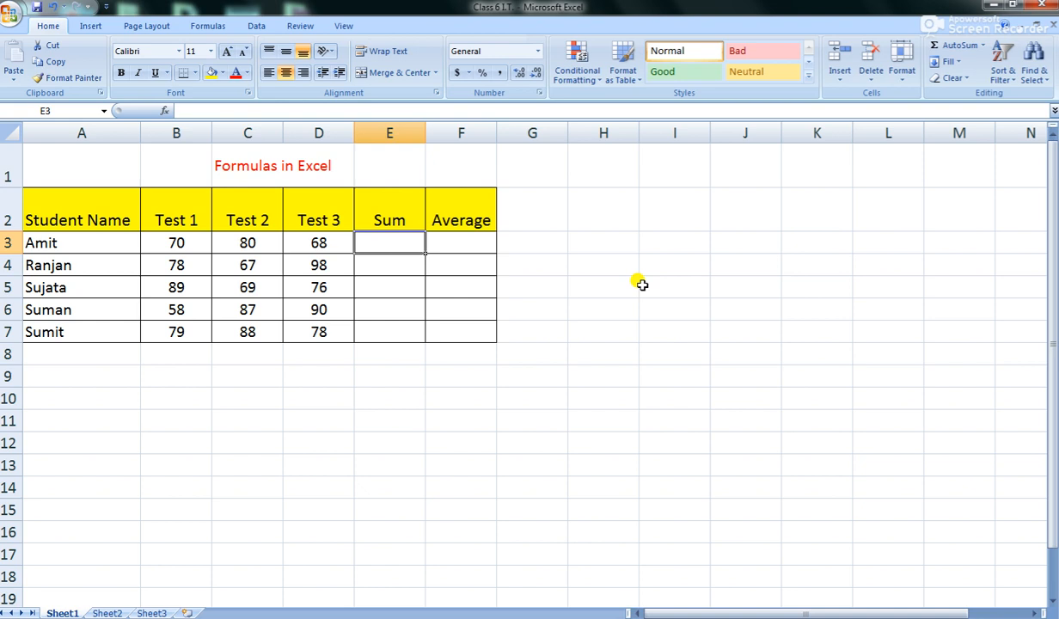
{"action": "type", "text": "="}
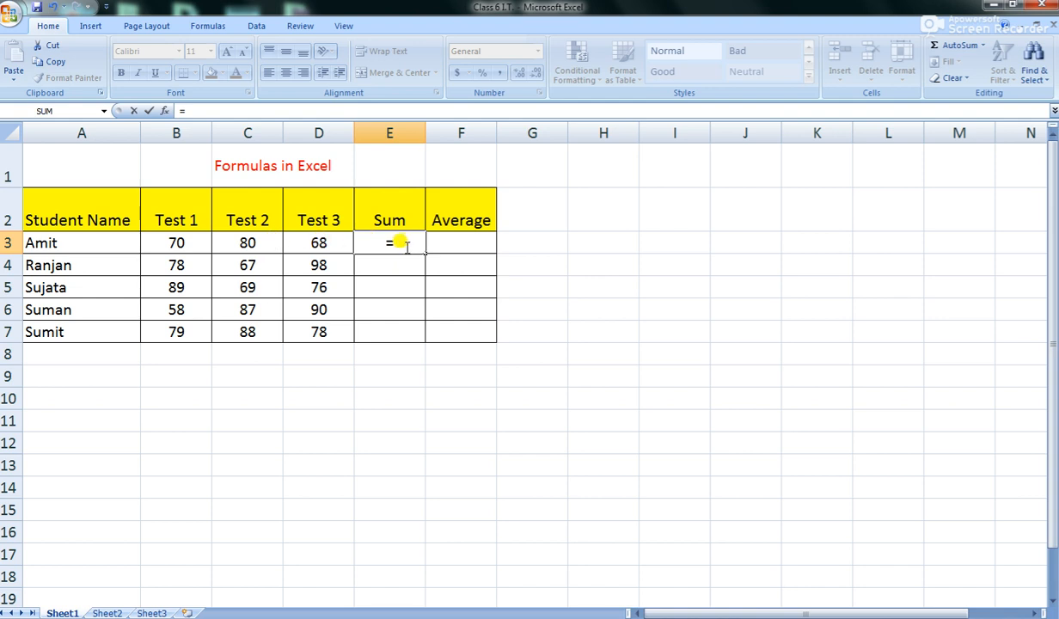
{"action": "left_click", "coordinate": [184, 243]}
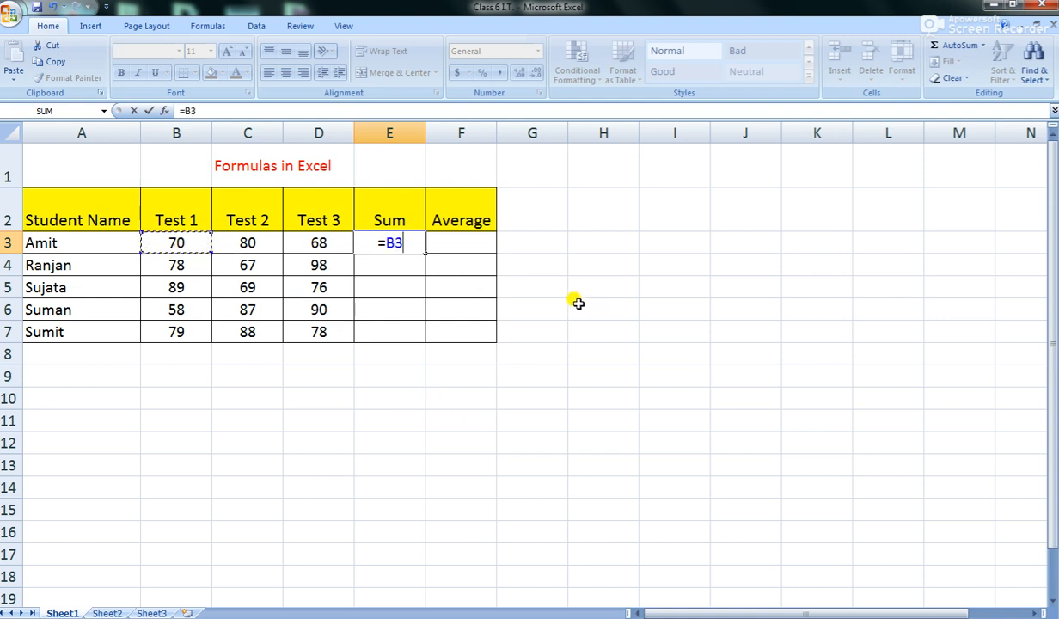
{"action": "type", "text": "+"}
{"action": "left_click", "coordinate": [260, 244]}
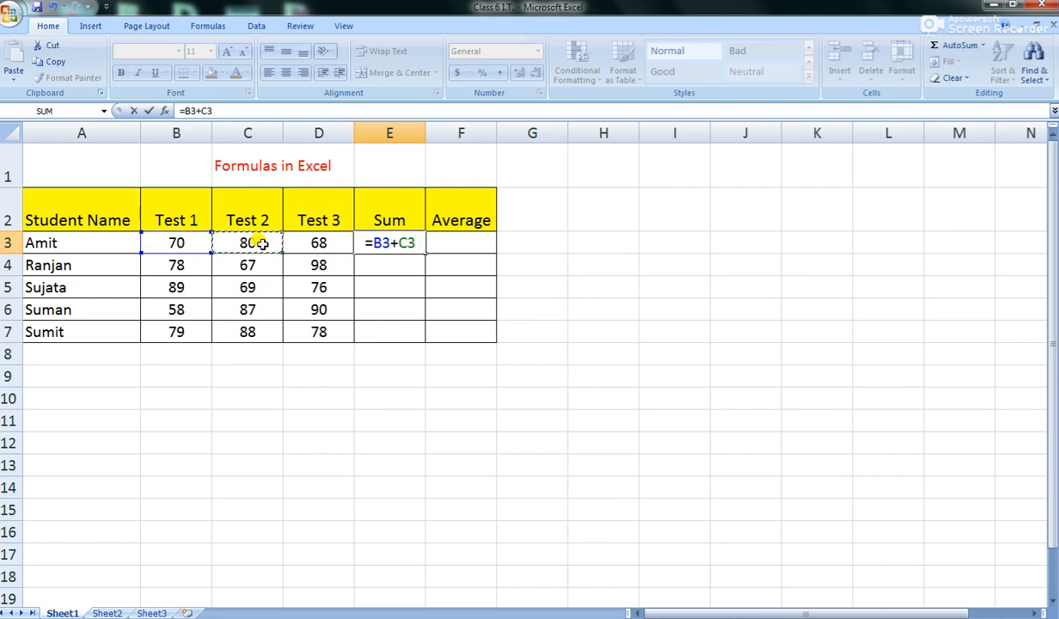
{"action": "type", "text": "+"}
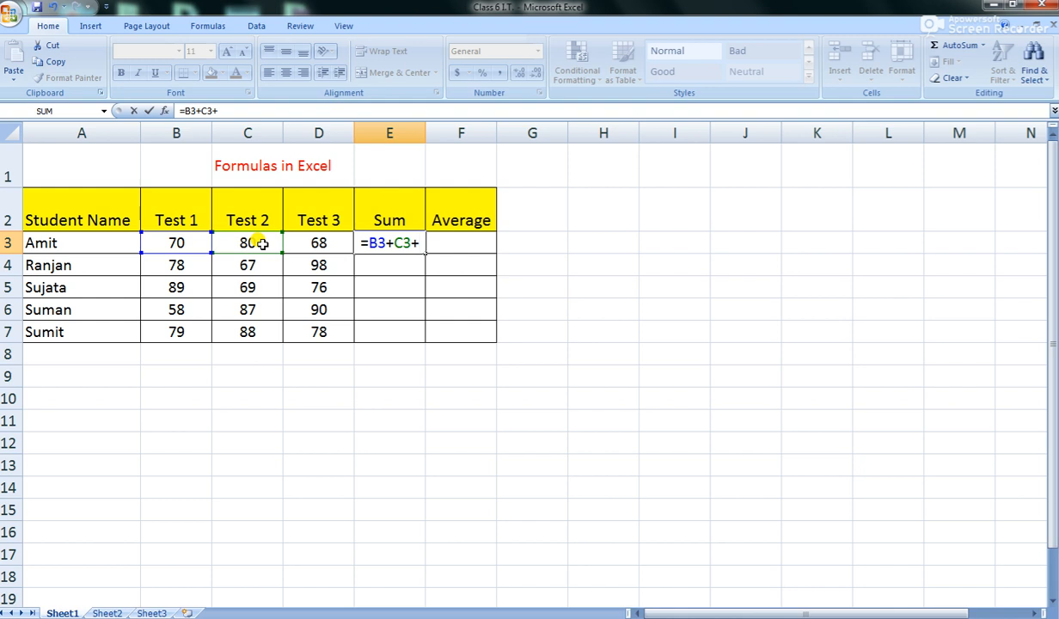
{"action": "left_click", "coordinate": [324, 245]}
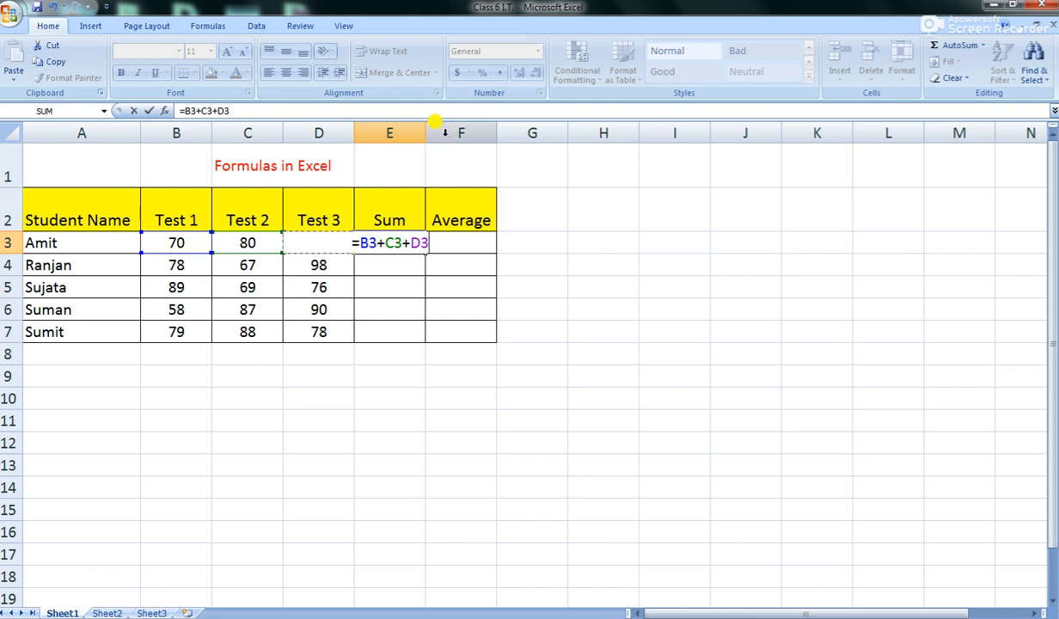
{"action": "key", "text": "Return"}
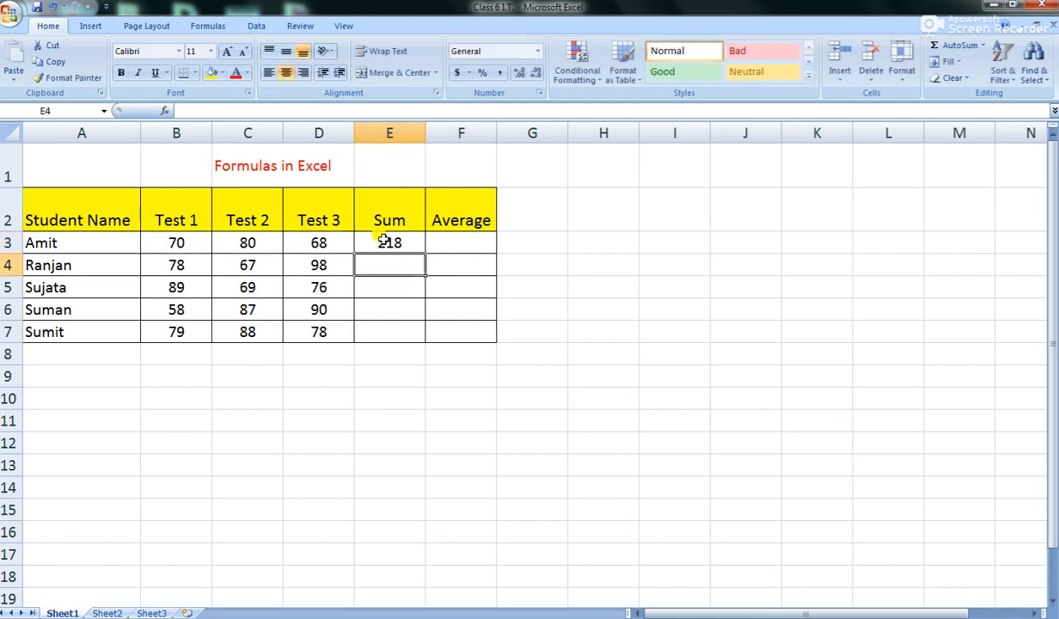
{"action": "left_click_drag", "start_coordinate": [428, 133], "coordinate": [451, 133]}
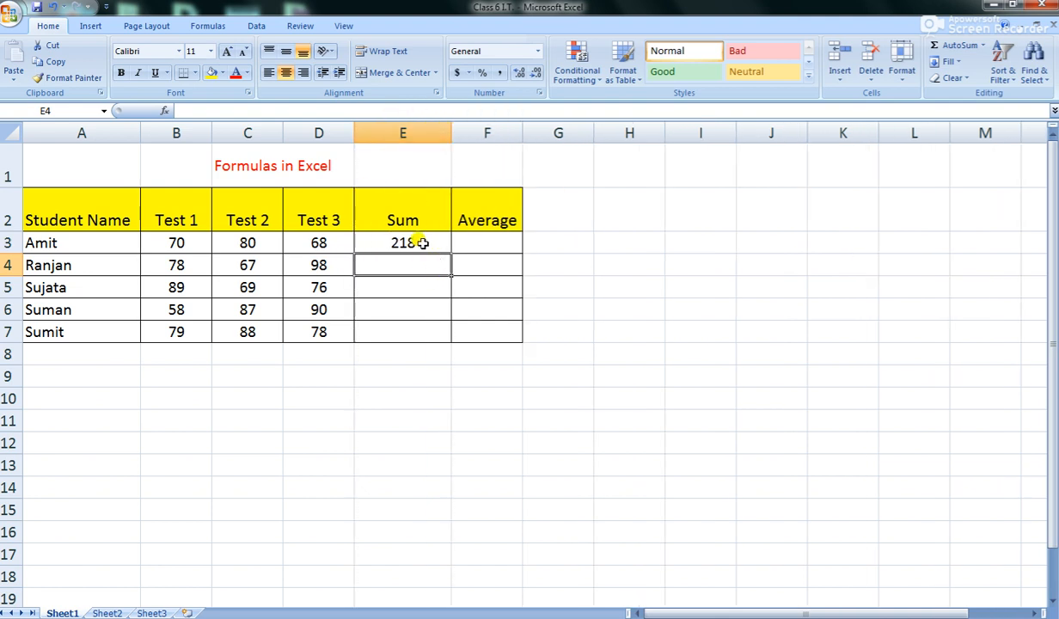
Step: Review the sum formula in E3 and the three test marks it references in row 3
{"action": "left_click", "coordinate": [421, 244]}
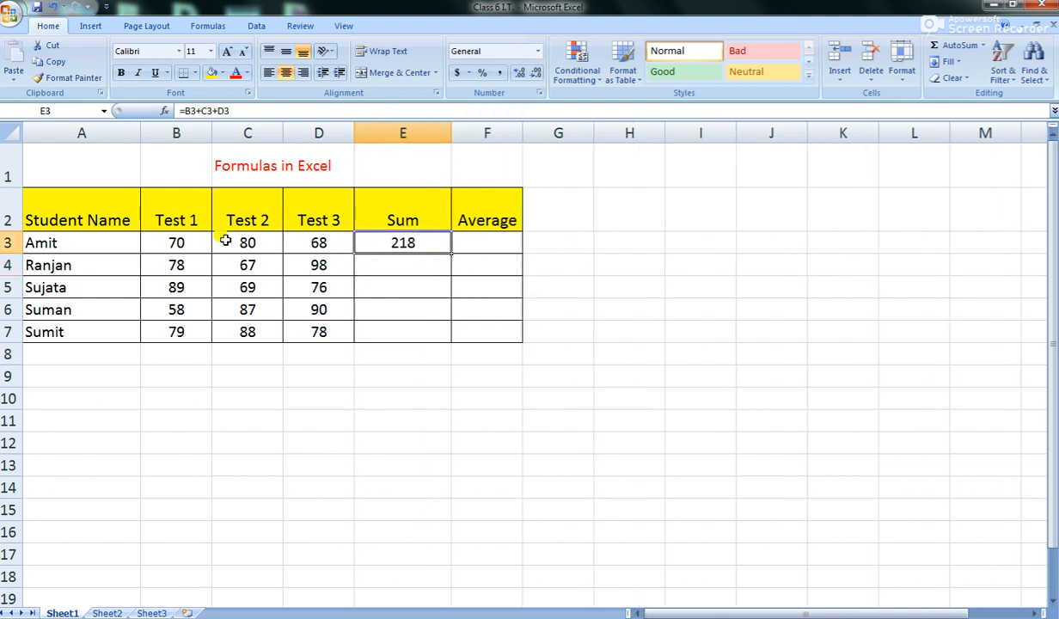
{"action": "left_click", "coordinate": [179, 245]}
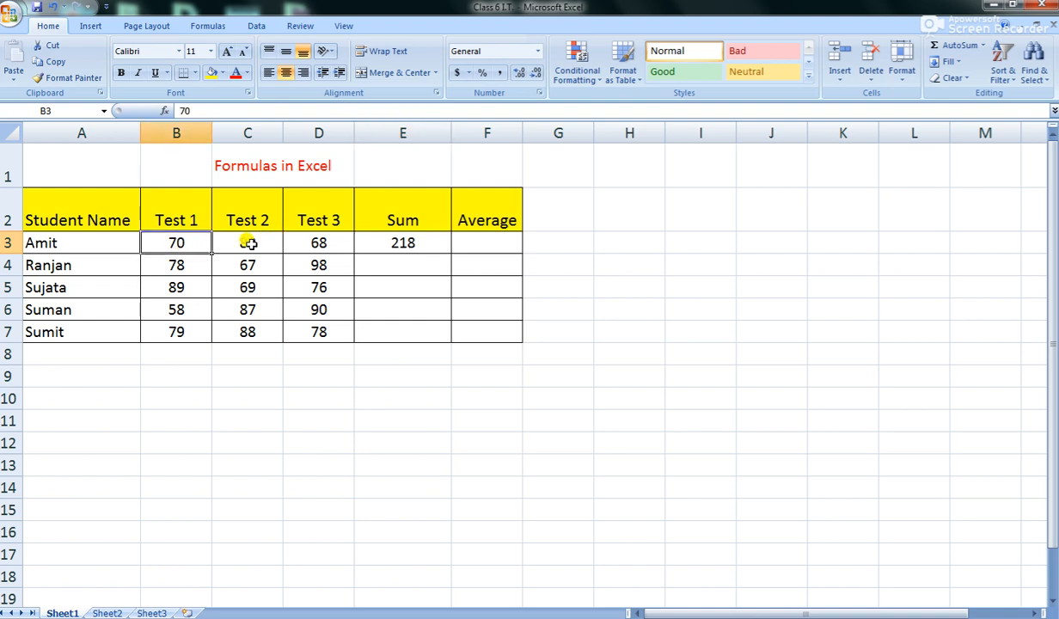
{"action": "left_click", "coordinate": [247, 243]}
{"action": "left_click", "coordinate": [302, 241]}
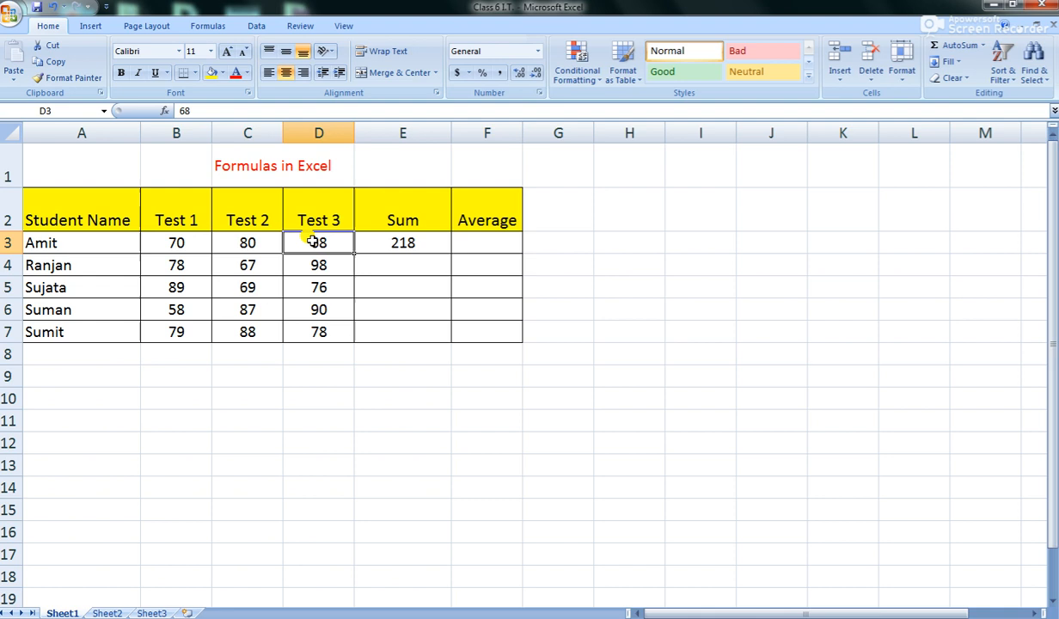
{"action": "left_click", "coordinate": [397, 243]}
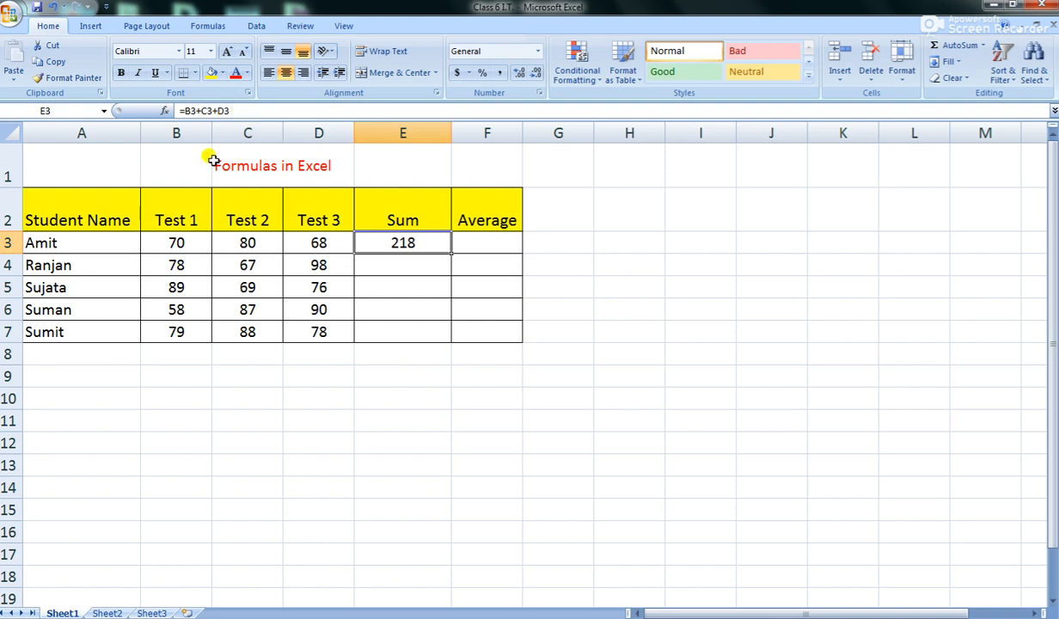
Step: Enter the formula =B4+C4+D4 in cell E4 to total the second student's test marks
{"action": "left_click", "coordinate": [420, 270]}
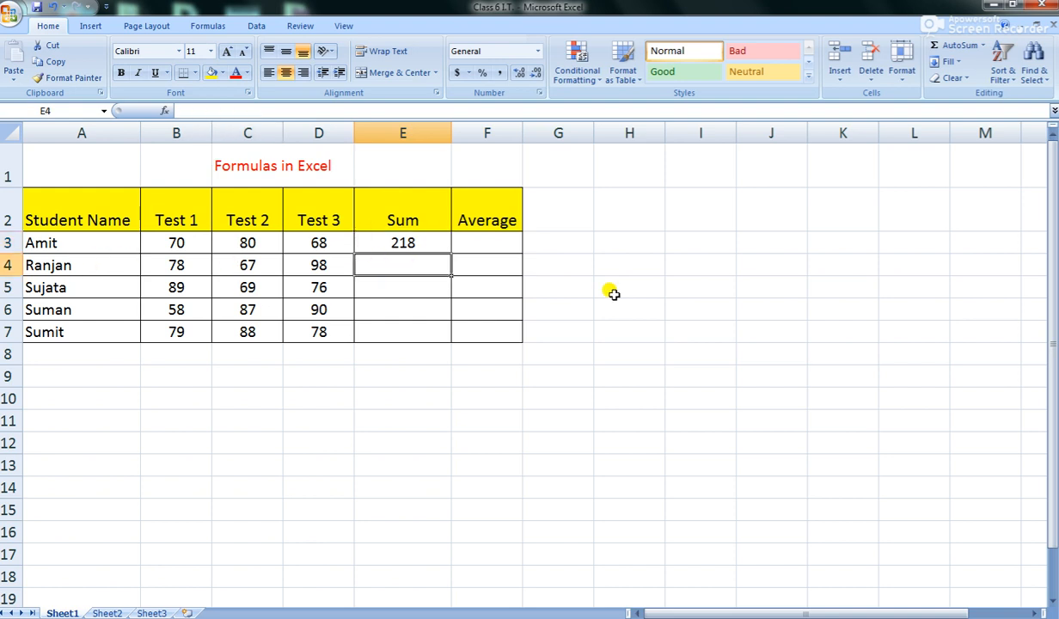
{"action": "type", "text": "="}
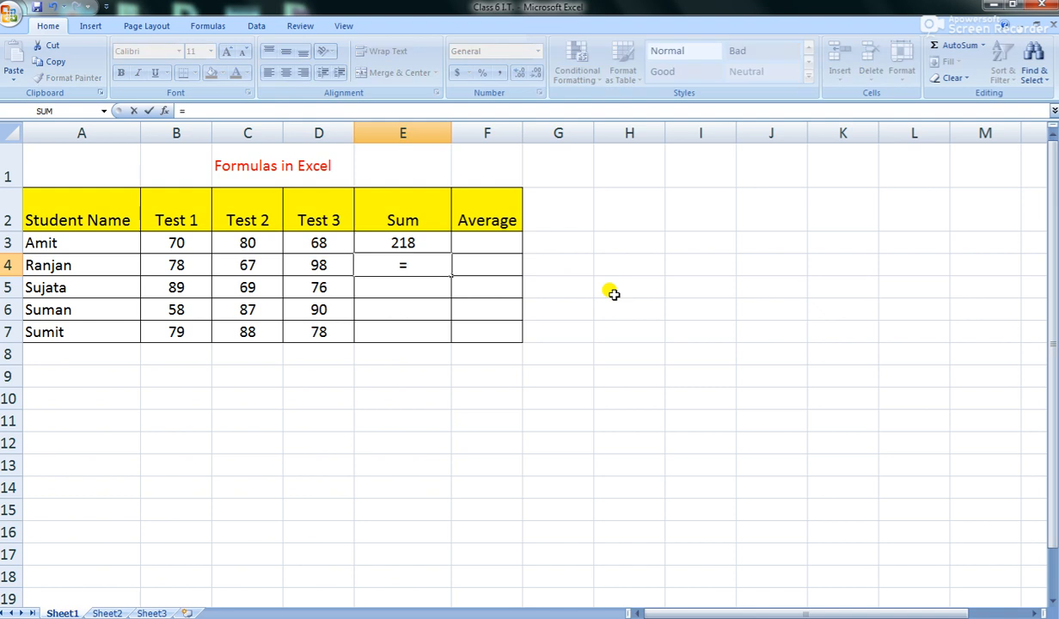
{"action": "left_click", "coordinate": [191, 266]}
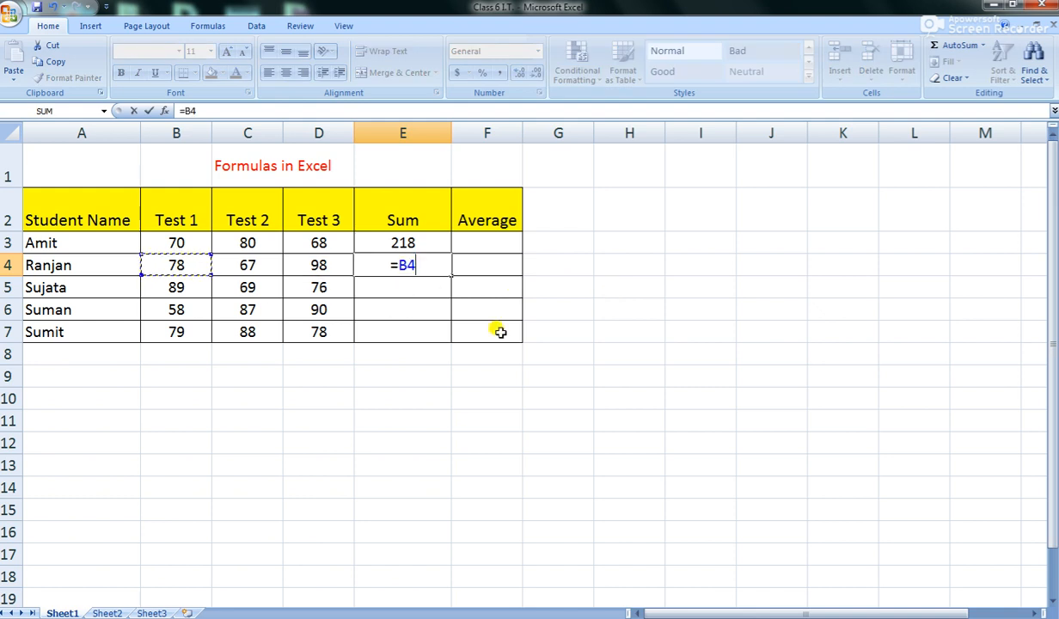
{"action": "type", "text": "+"}
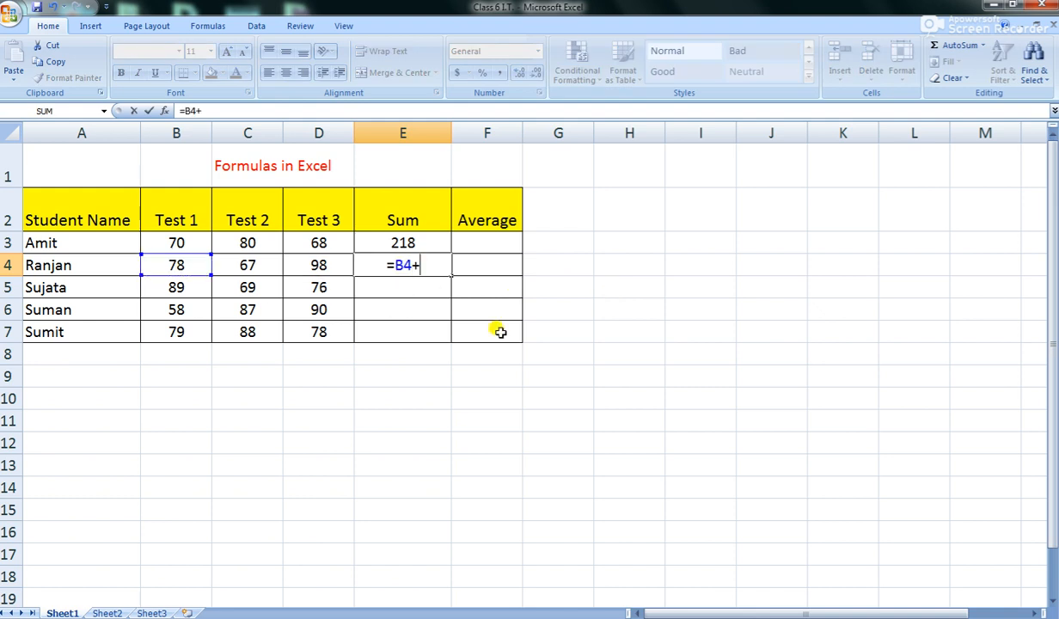
{"action": "left_click", "coordinate": [277, 265]}
{"action": "type", "text": "+"}
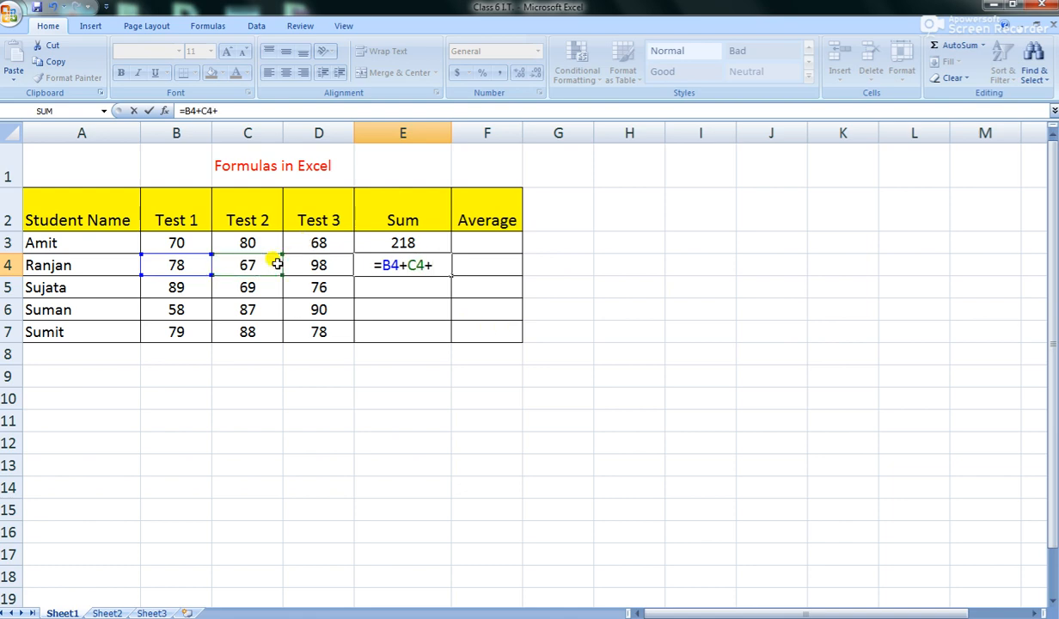
{"action": "left_click", "coordinate": [337, 267]}
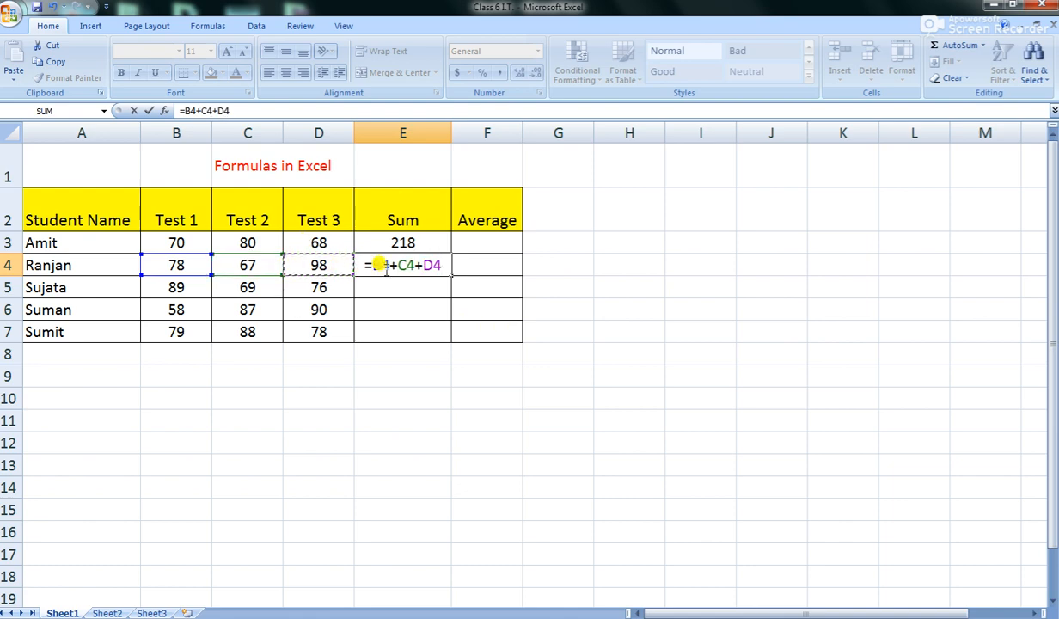
{"action": "key", "text": "Return"}
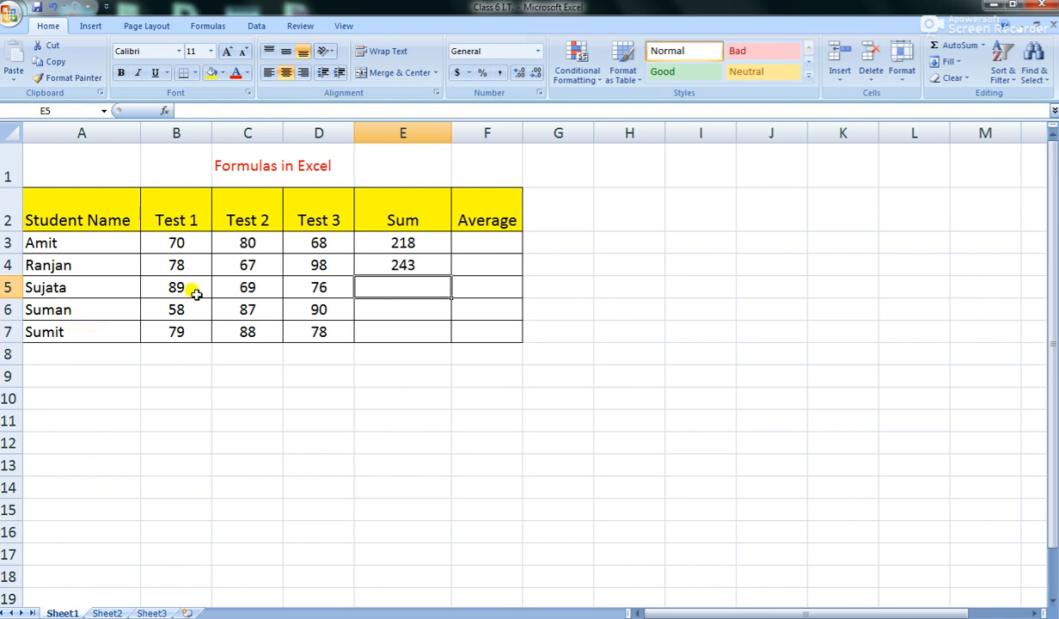
Step: Copy the sum formula from E4 into cells E5, E6 and E7
{"action": "left_click", "coordinate": [428, 265]}
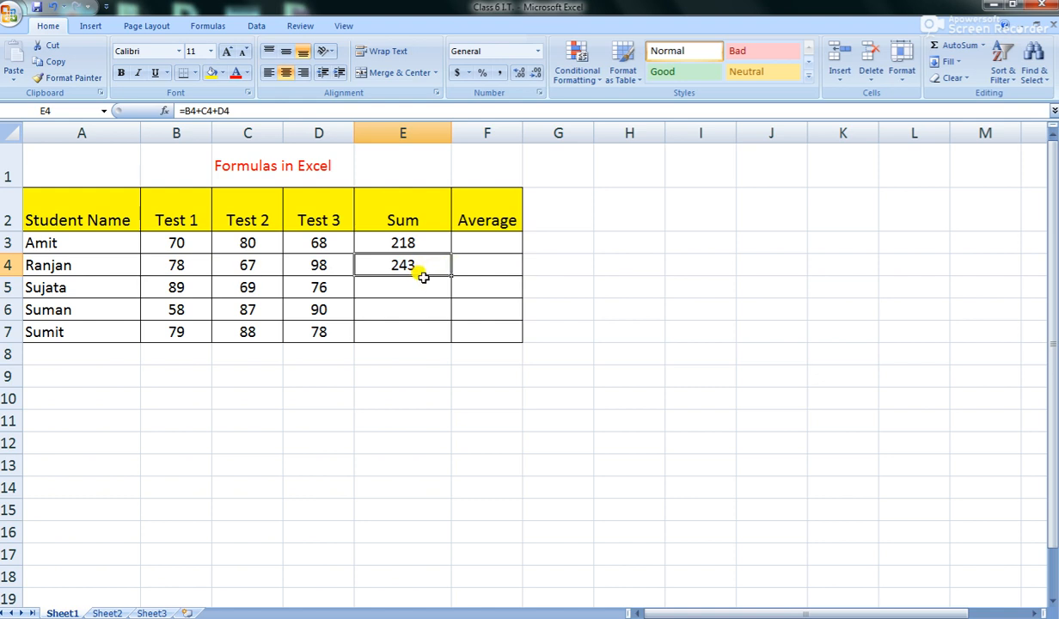
{"action": "key", "text": "ctrl+c"}
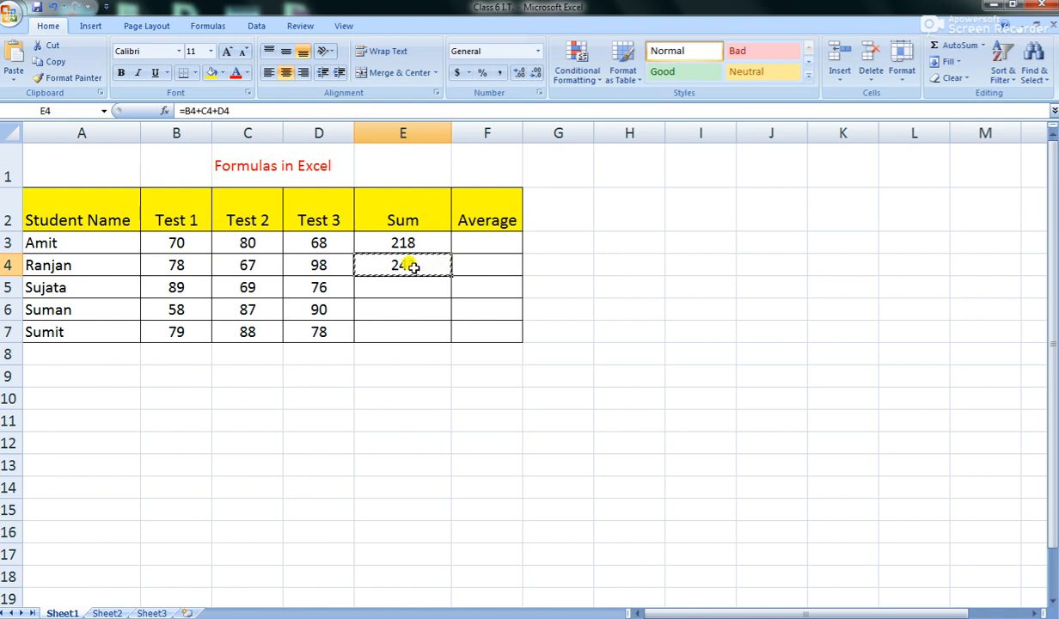
{"action": "left_click", "coordinate": [410, 288]}
{"action": "key", "text": "ctrl+v"}
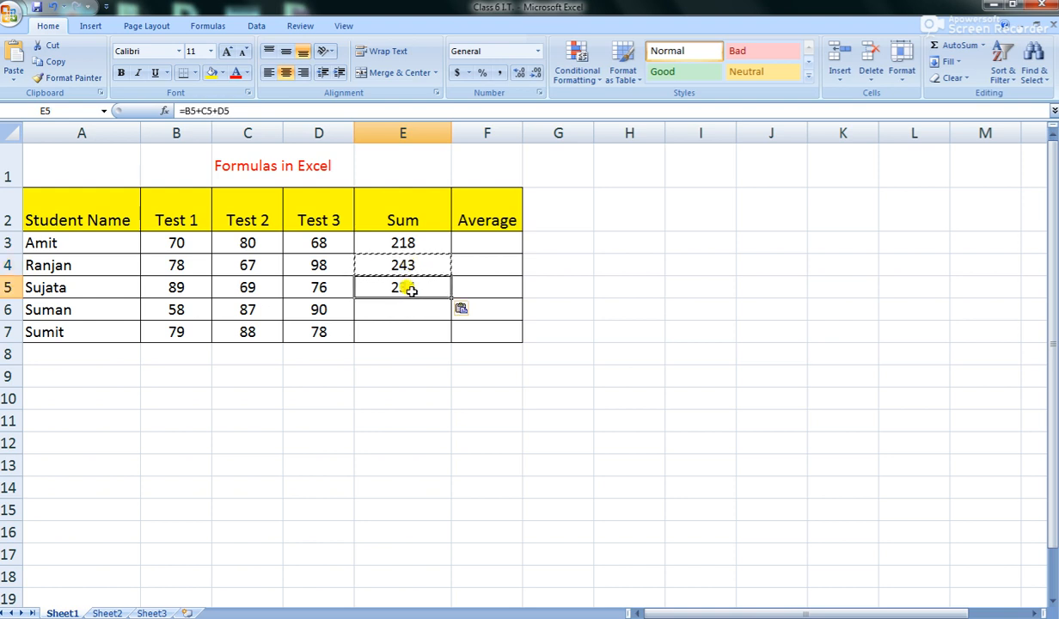
{"action": "left_click", "coordinate": [410, 309]}
{"action": "key", "text": "ctrl+v"}
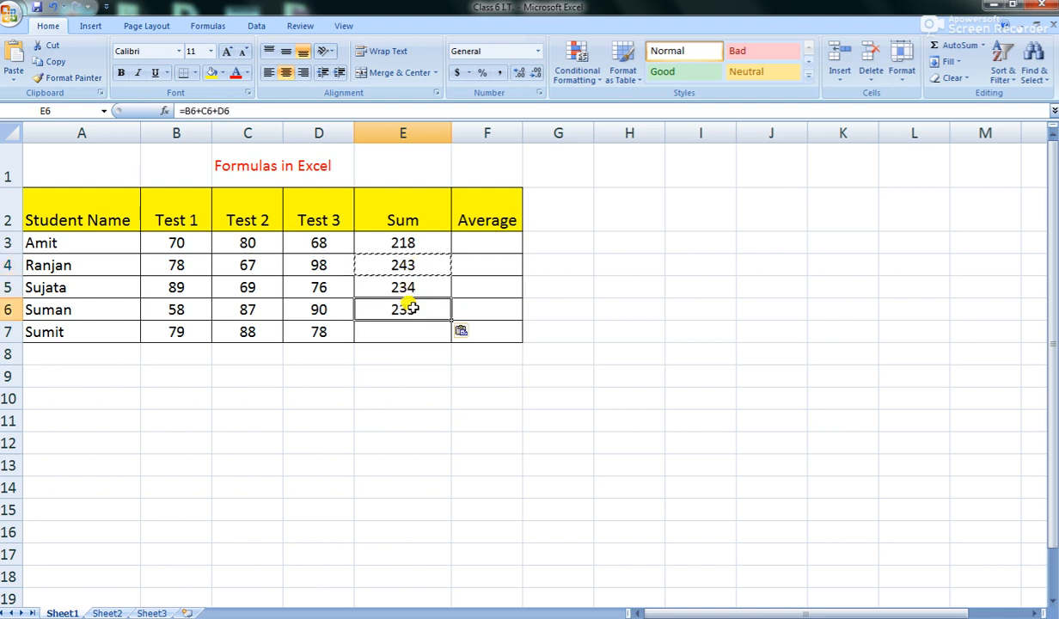
{"action": "left_click", "coordinate": [405, 326]}
{"action": "key", "text": "ctrl+v"}
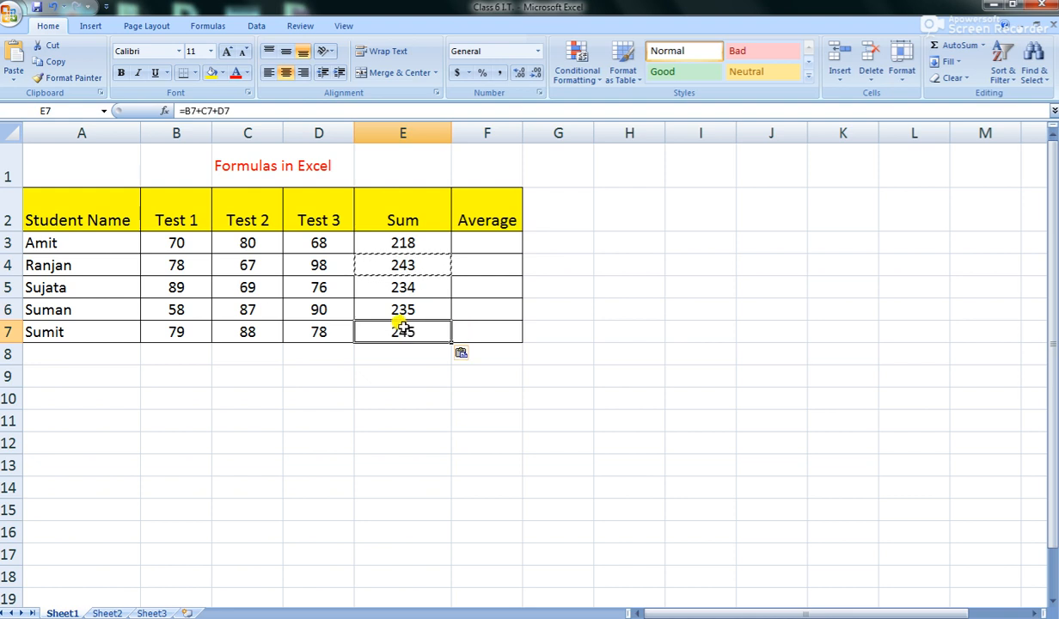
{"action": "key", "text": "Escape"}
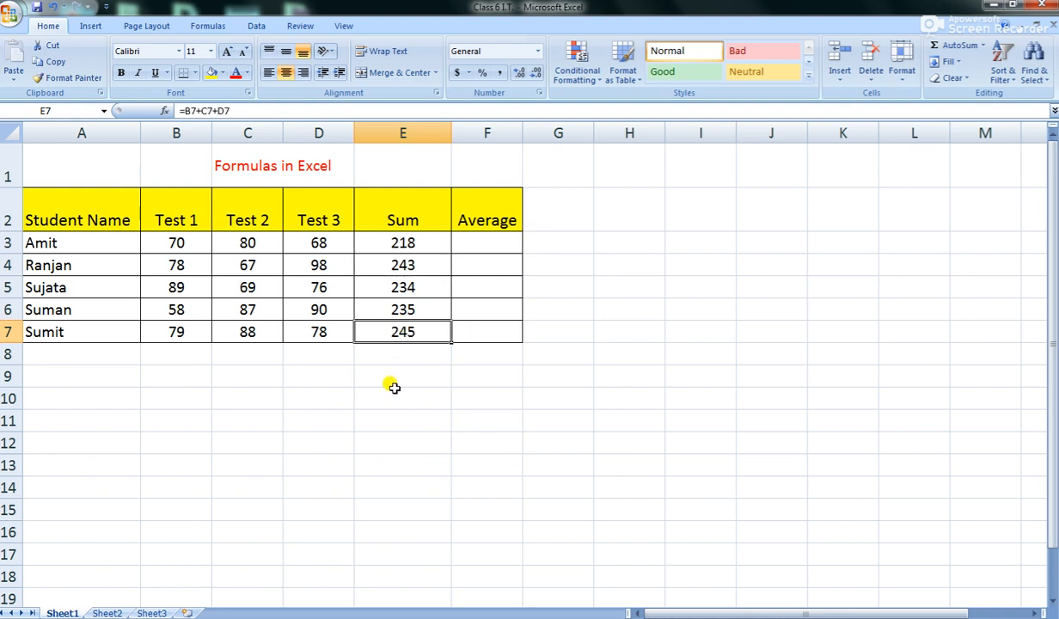
Step: Inspect the sum formulas in cells E5, E3 and E6
{"action": "left_click", "coordinate": [394, 286]}
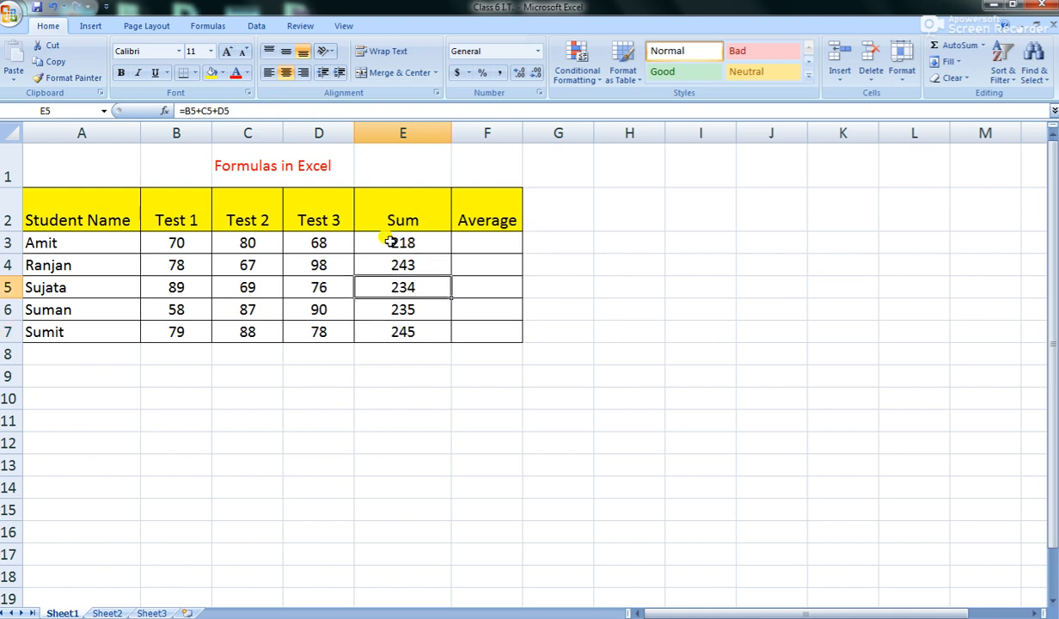
{"action": "left_click", "coordinate": [389, 242]}
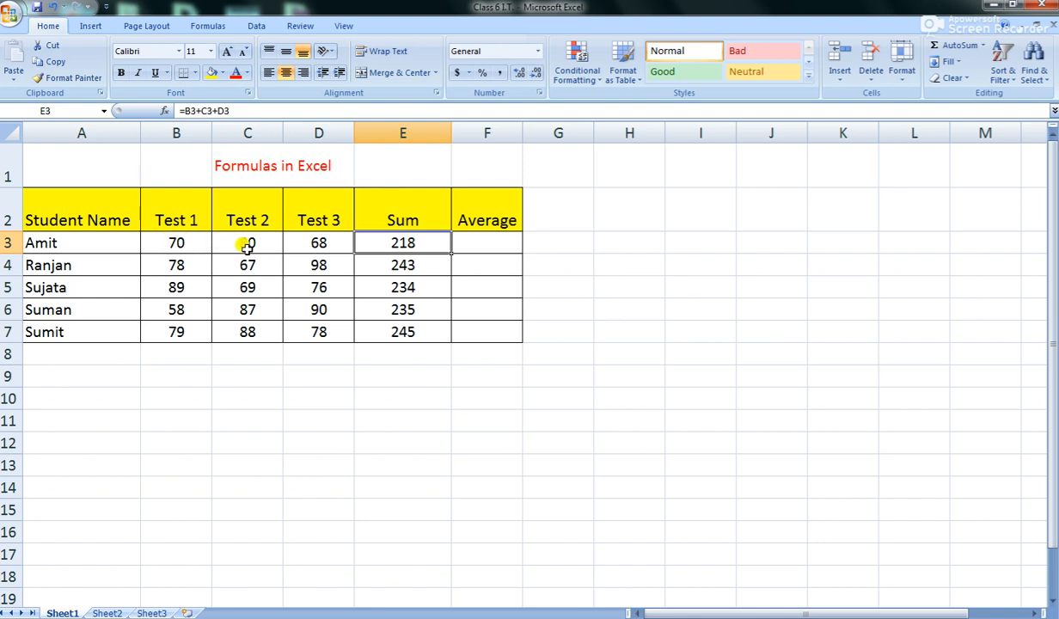
{"action": "left_click", "coordinate": [393, 309]}
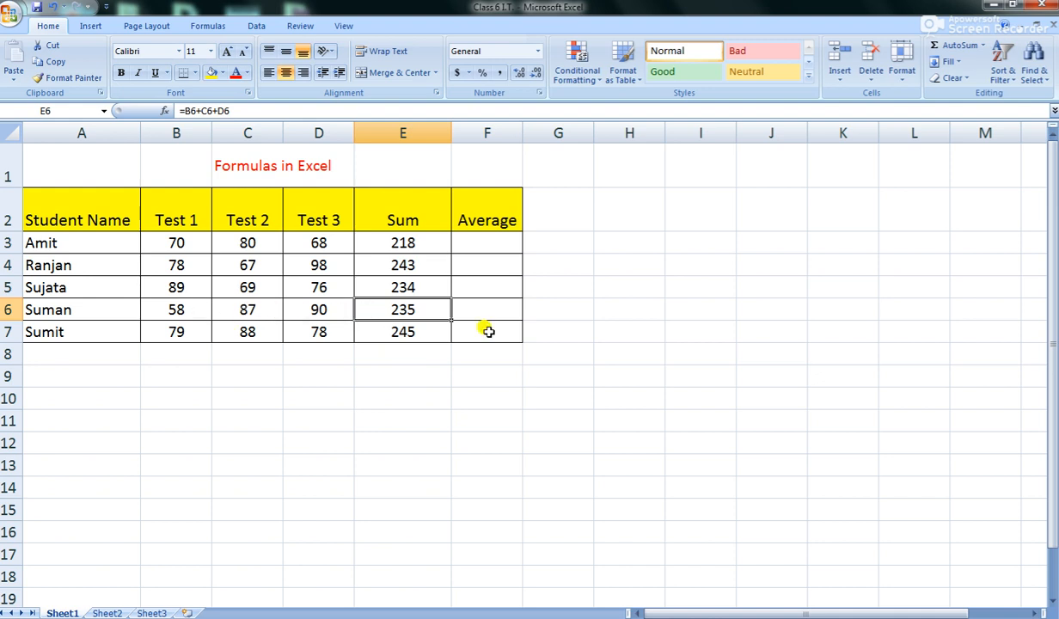
Step: Enter the formula =E3/3 in cell F3 to average the first student's marks, and reselect that cell
{"action": "left_click", "coordinate": [490, 242]}
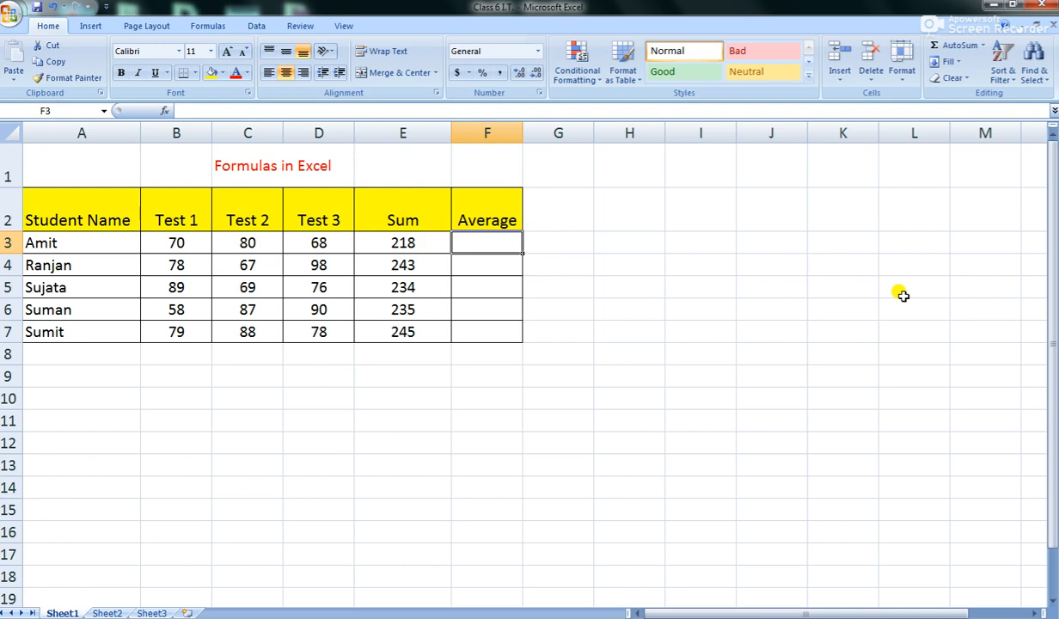
{"action": "type", "text": "="}
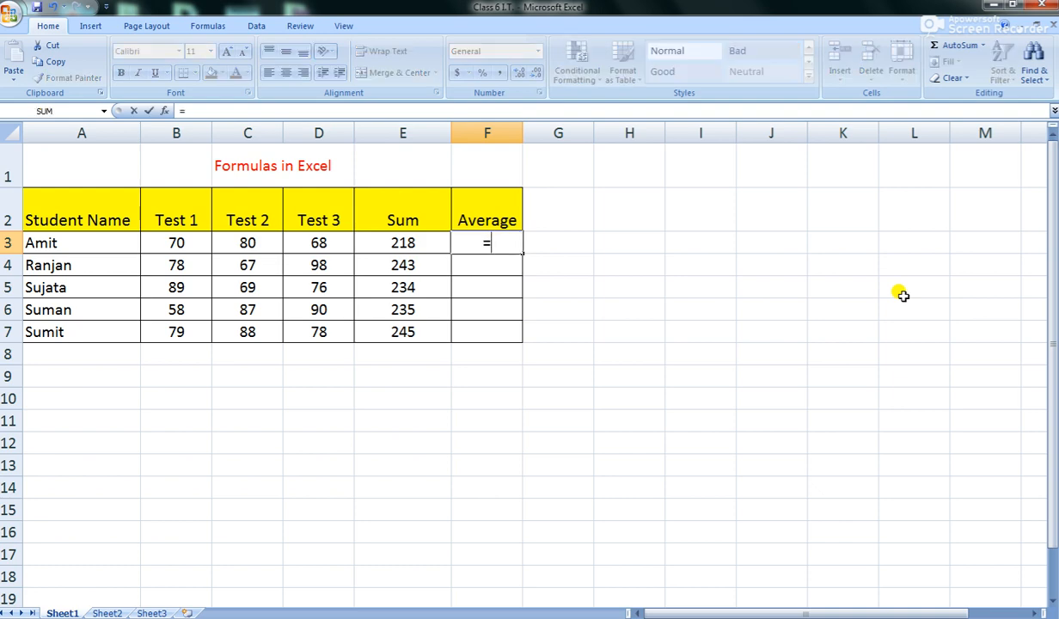
{"action": "left_click", "coordinate": [415, 243]}
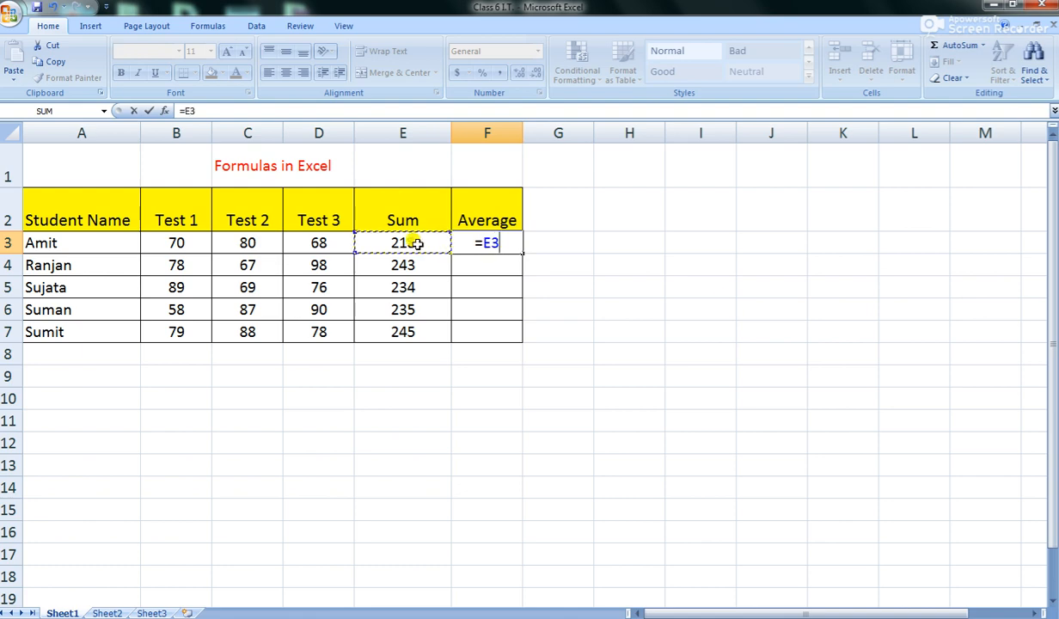
{"action": "type", "text": "/"}
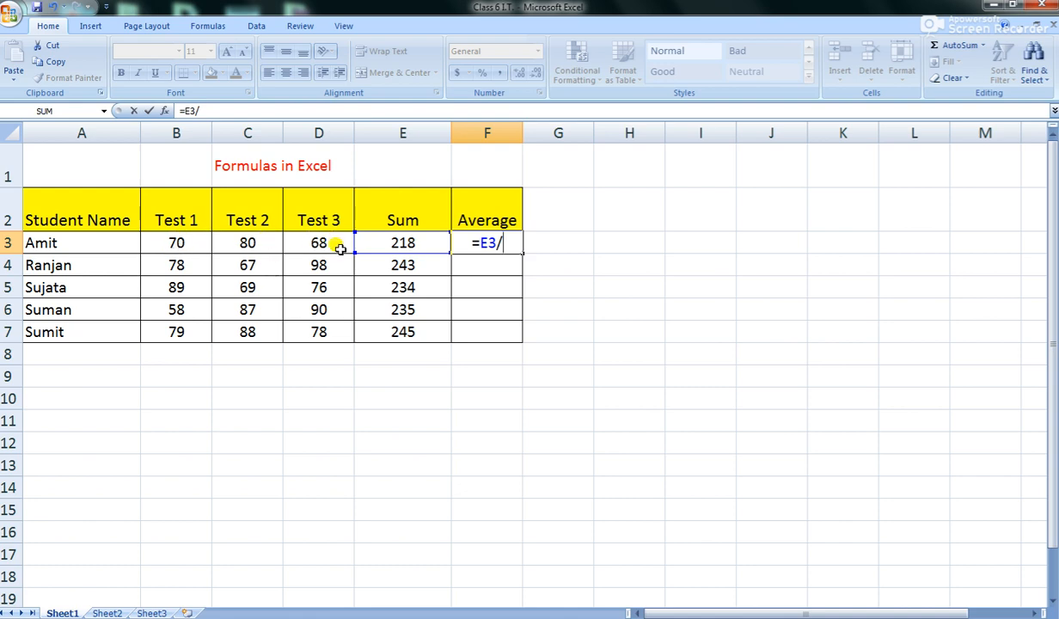
{"action": "type", "text": "3"}
{"action": "key", "text": "Return"}
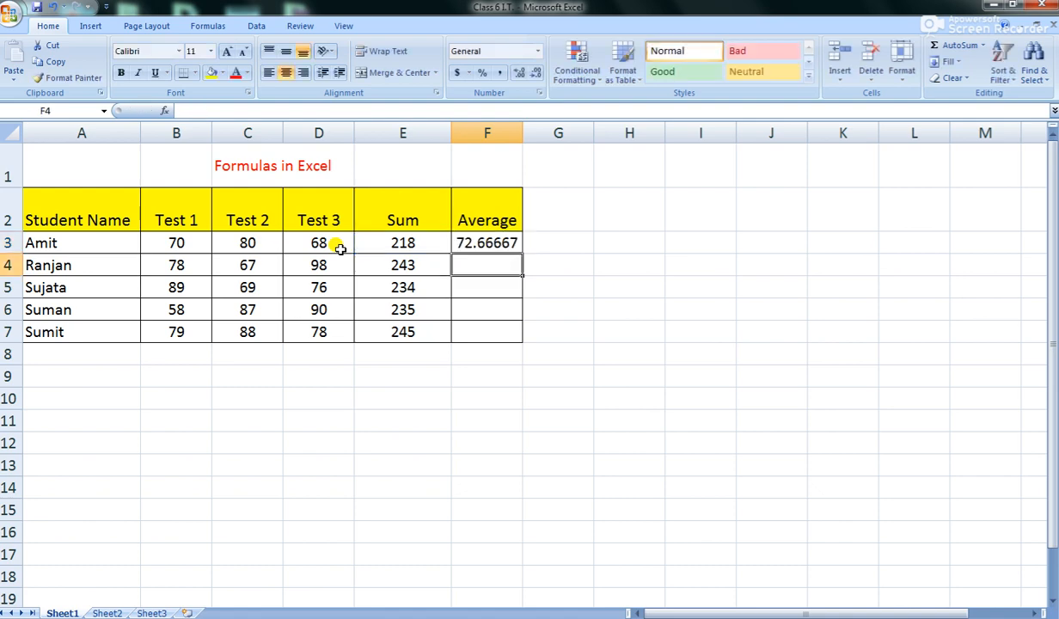
{"action": "left_click", "coordinate": [483, 235]}
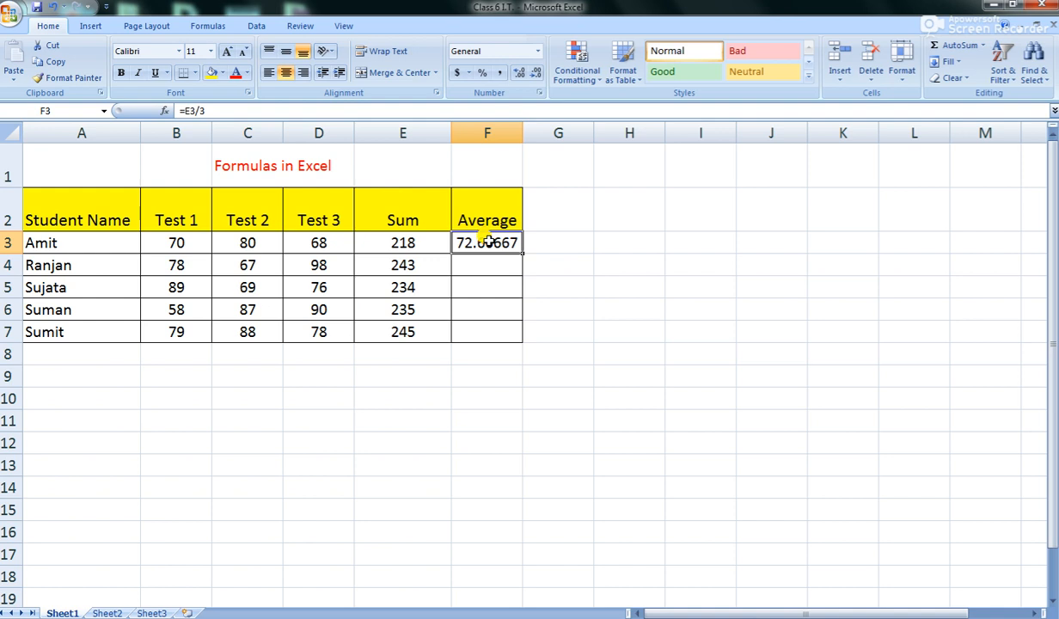
Step: Copy the average formula from cell F3 into cells F4, F5, F6 and F7
{"action": "key", "text": "ctrl+c"}
{"action": "left_click", "coordinate": [487, 264]}
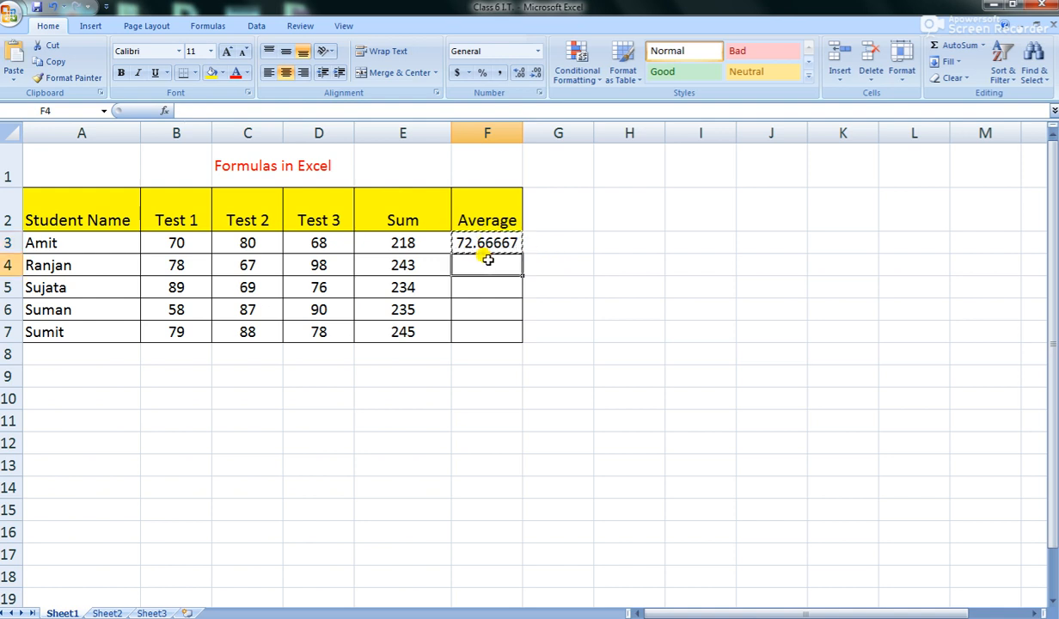
{"action": "key", "text": "ctrl+v"}
{"action": "left_click", "coordinate": [491, 288]}
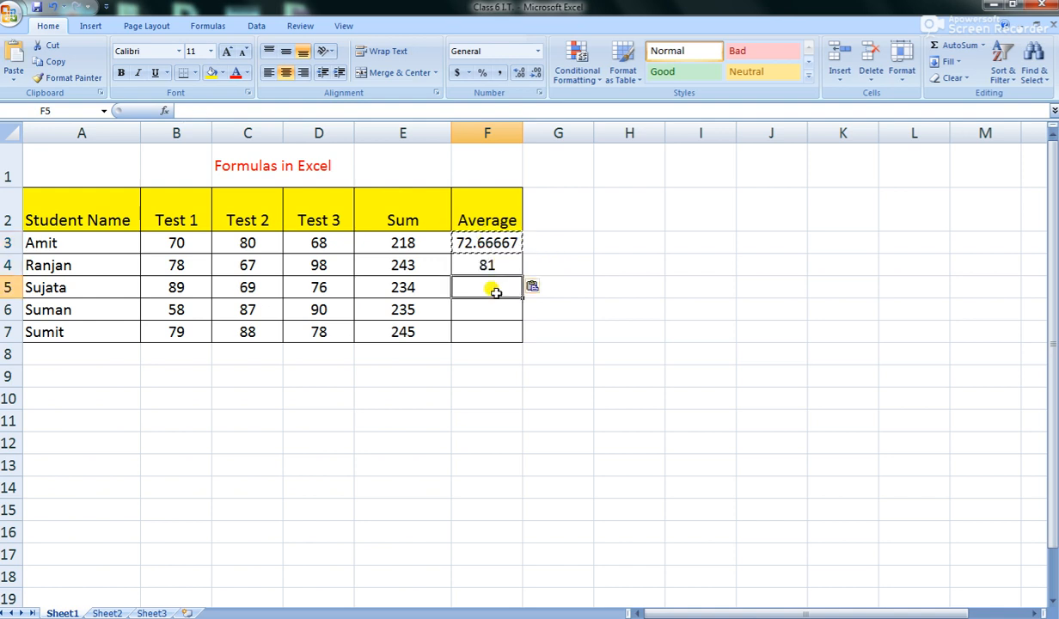
{"action": "key", "text": "ctrl+v"}
{"action": "left_click", "coordinate": [498, 307]}
{"action": "key", "text": "ctrl+v"}
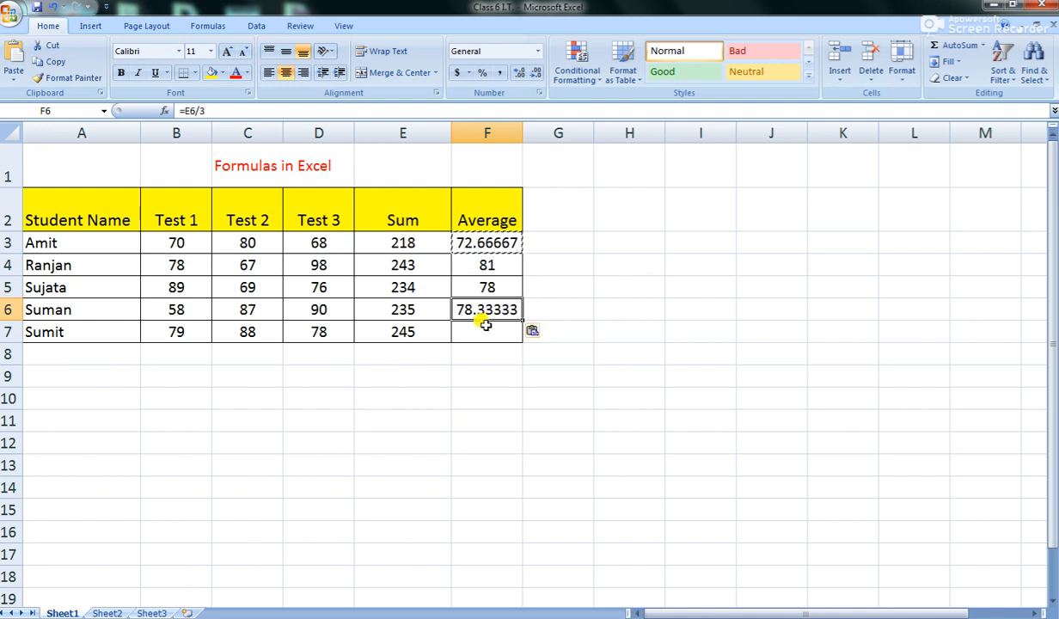
{"action": "left_click", "coordinate": [475, 330]}
{"action": "key", "text": "ctrl+v"}
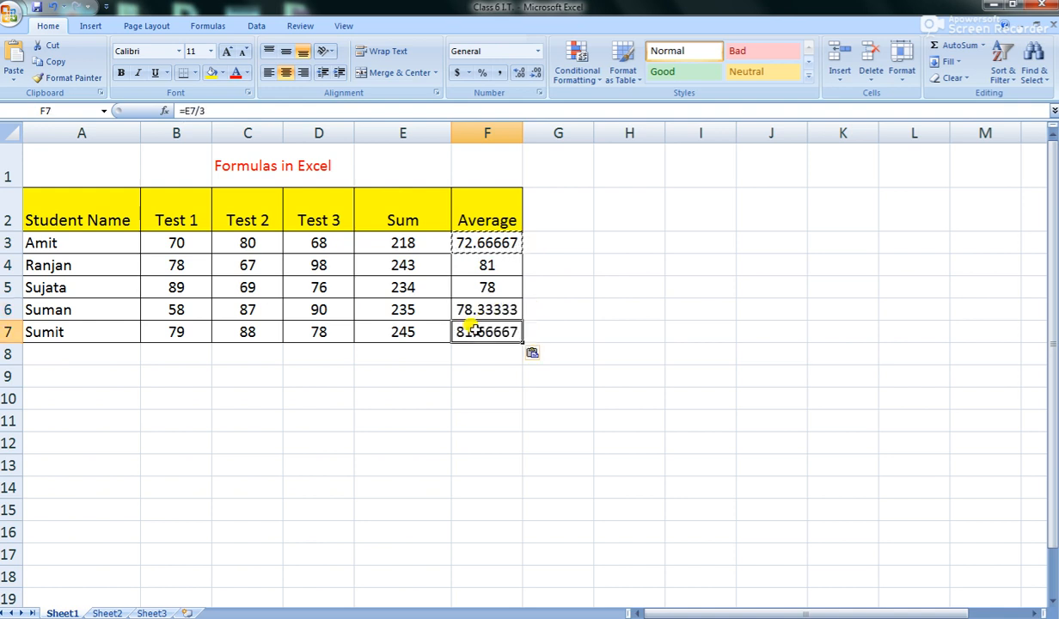
{"action": "left_click", "coordinate": [477, 397]}
{"action": "type", "text": "`"}
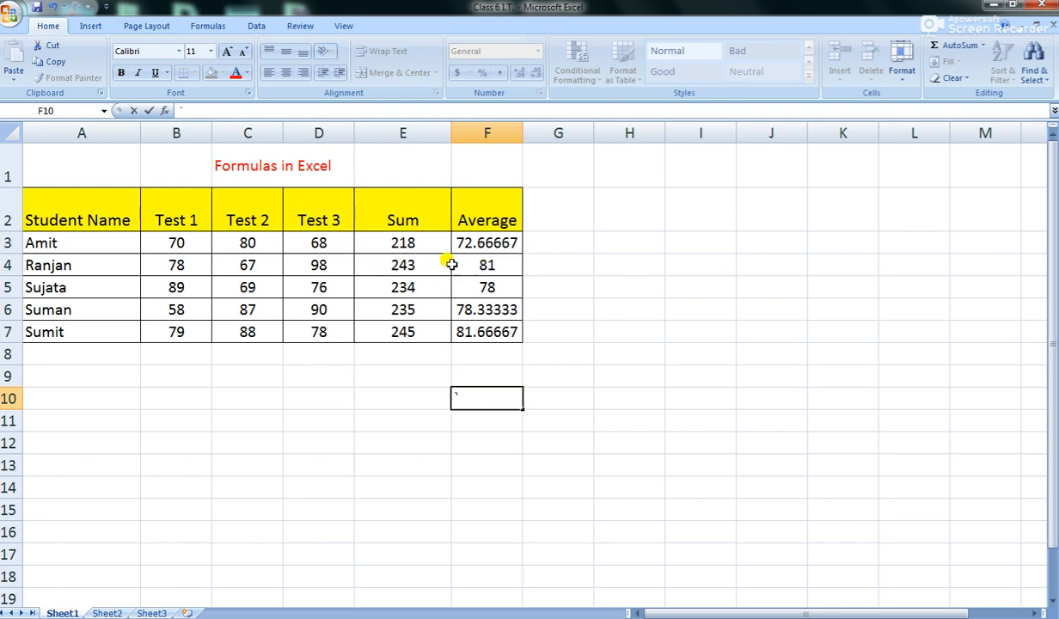
Step: On Sheet2, enter the formula =sum(B3:D3) in cell E3 to total the first student's test marks
{"action": "left_click", "coordinate": [106, 613]}
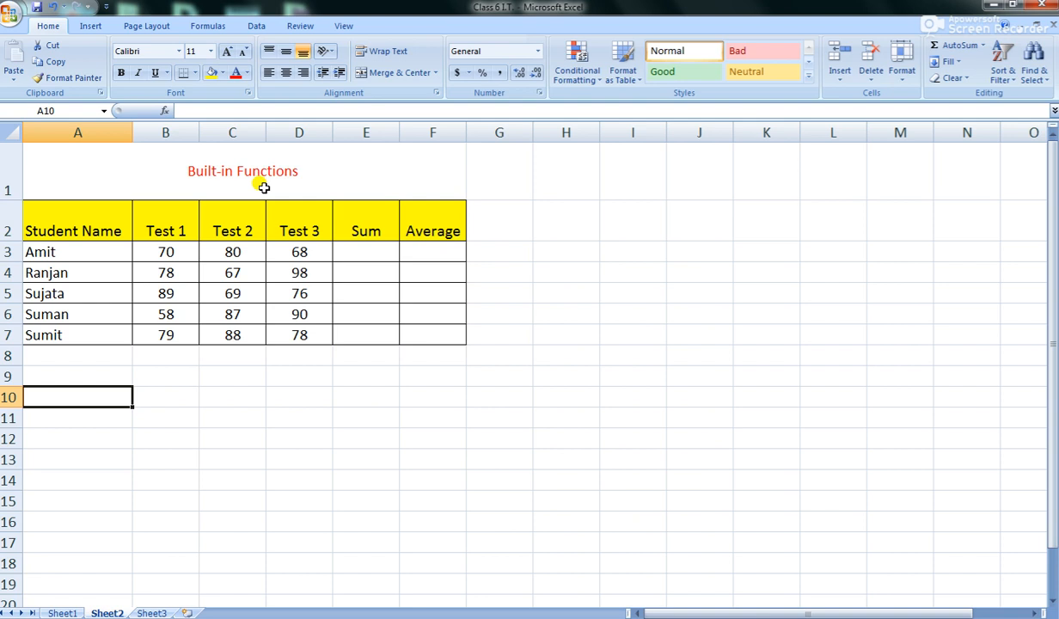
{"action": "left_click", "coordinate": [348, 250]}
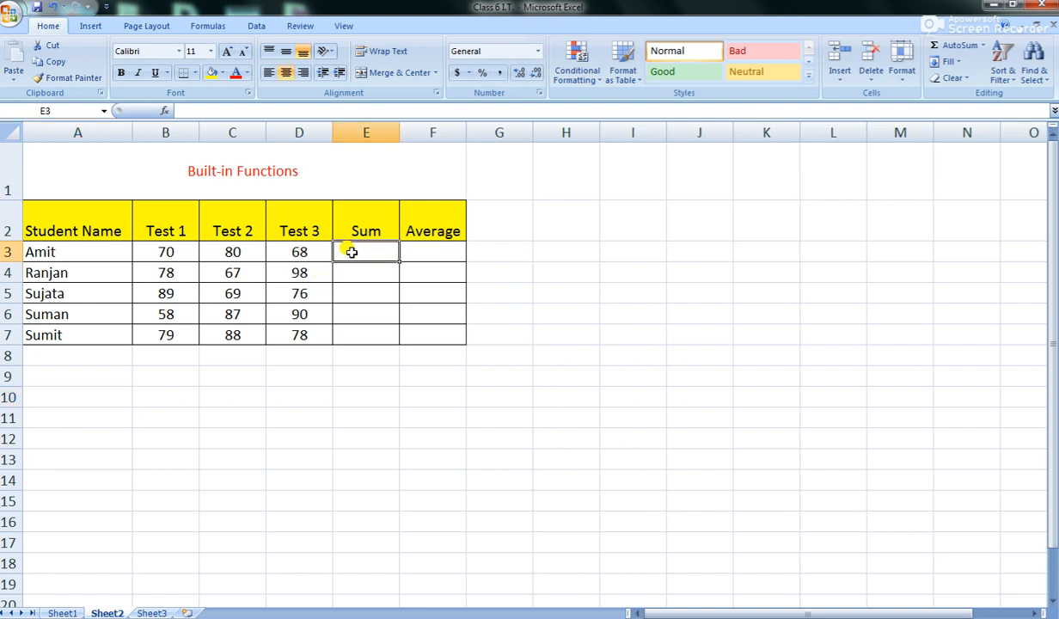
{"action": "type", "text": "=s"}
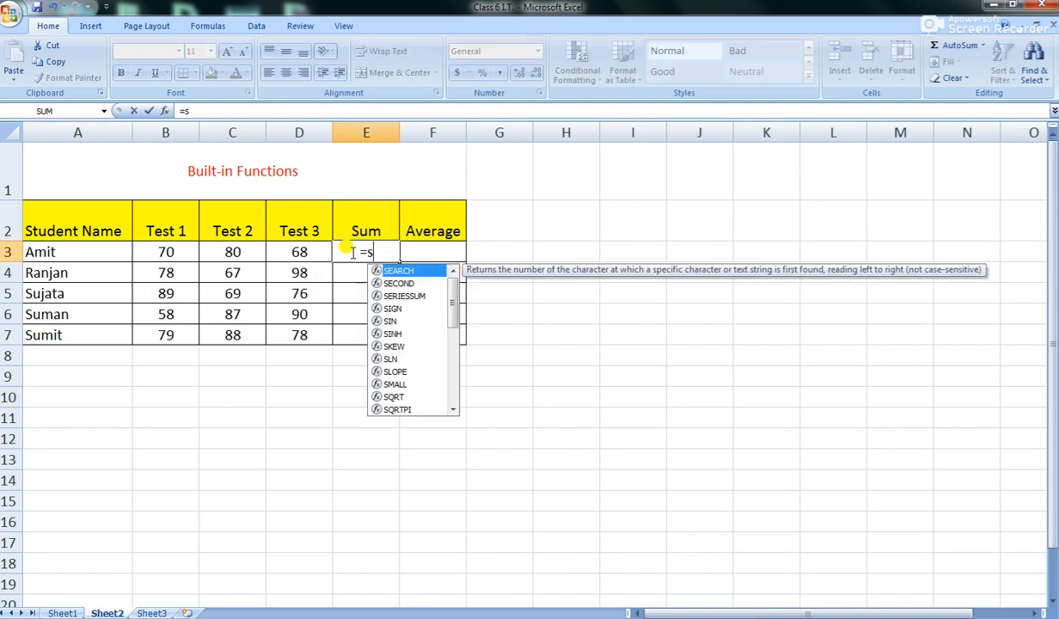
{"action": "type", "text": "um("}
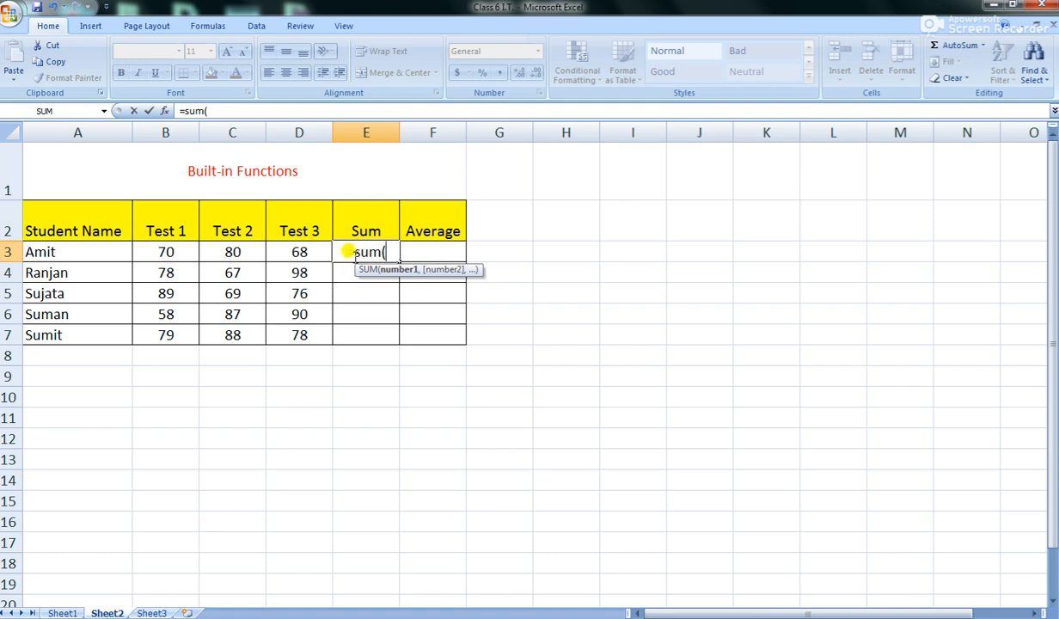
{"action": "left_click_drag", "start_coordinate": [160, 248], "coordinate": [271, 247]}
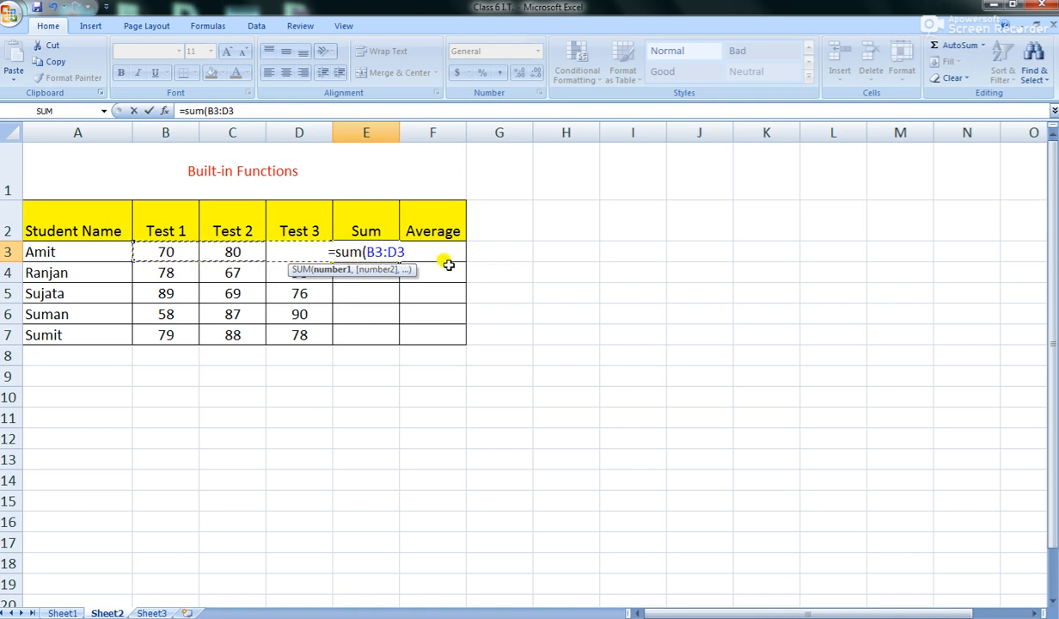
{"action": "type", "text": ")"}
{"action": "key", "text": "Return"}
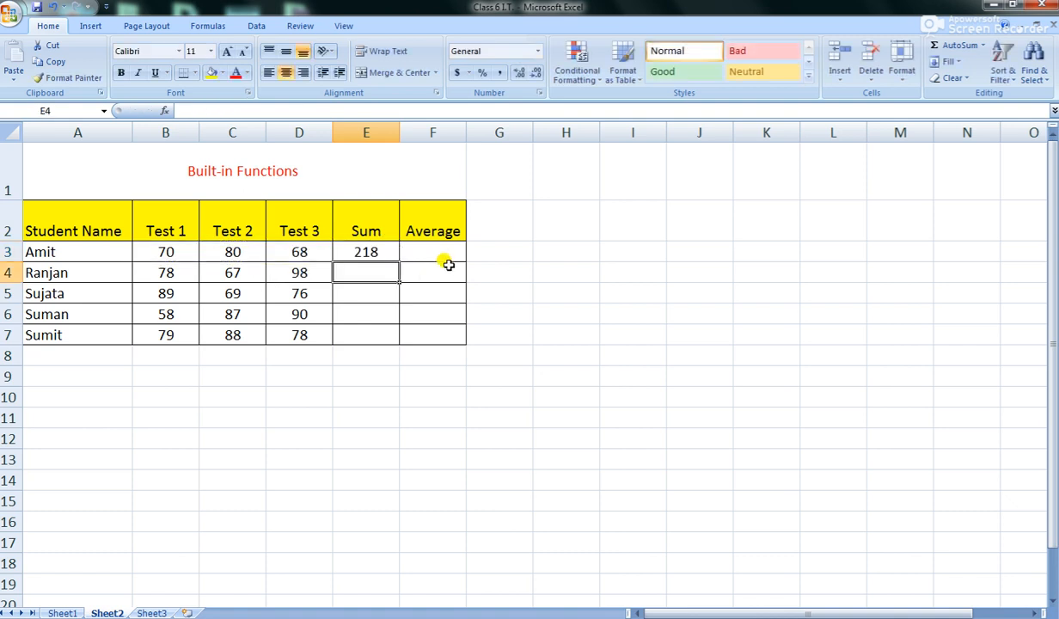
Step: Inspect the SUM formula in cell E3 and compare it with the Sum column on Sheet1, returning to Sheet2
{"action": "left_click", "coordinate": [370, 251]}
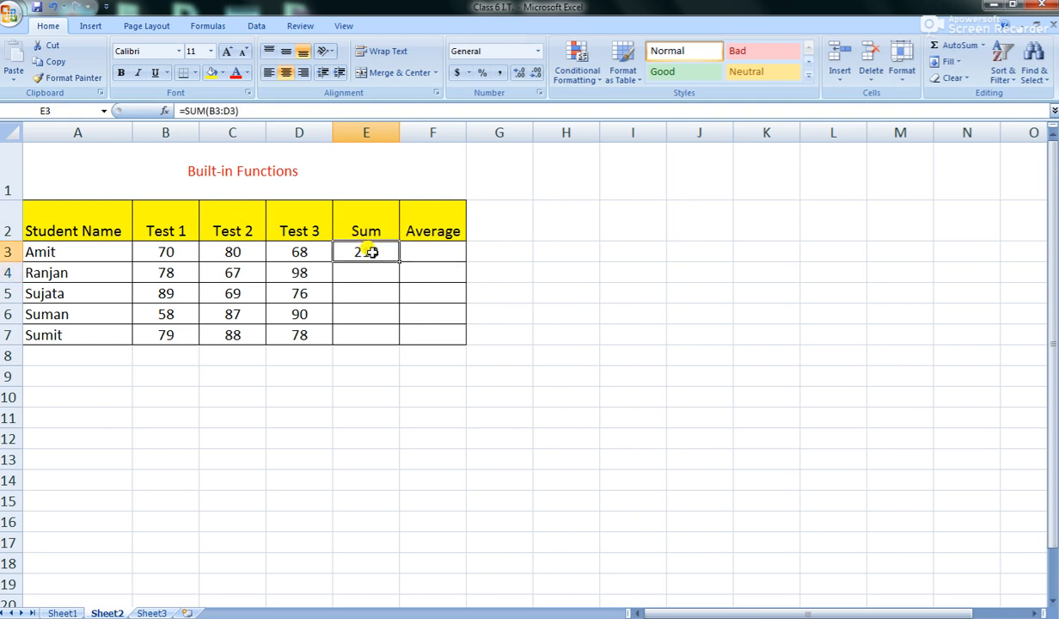
{"action": "left_click", "coordinate": [57, 612]}
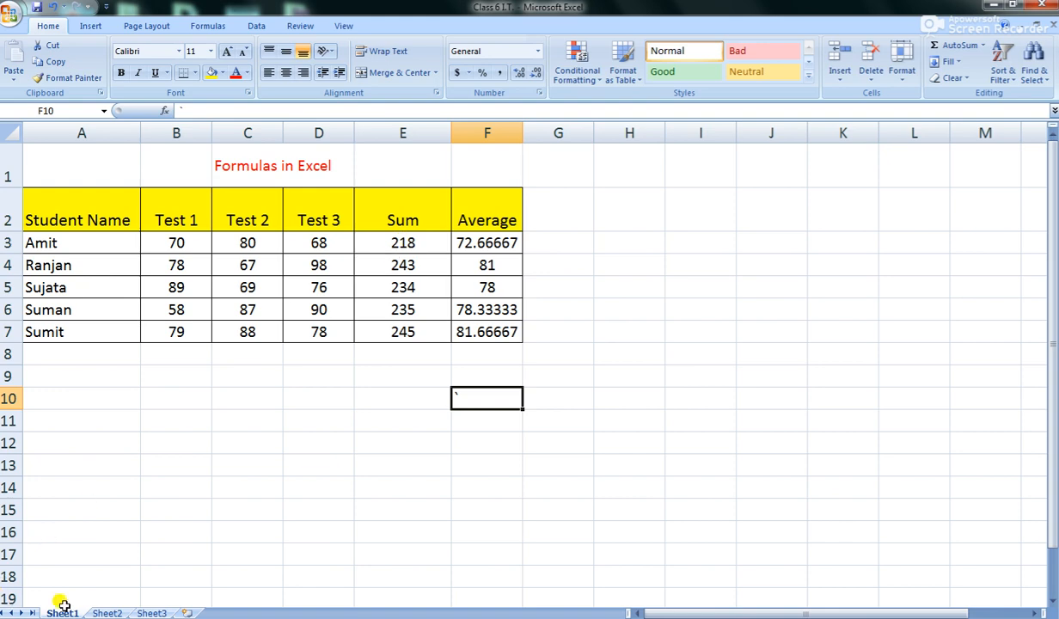
{"action": "left_click", "coordinate": [107, 612]}
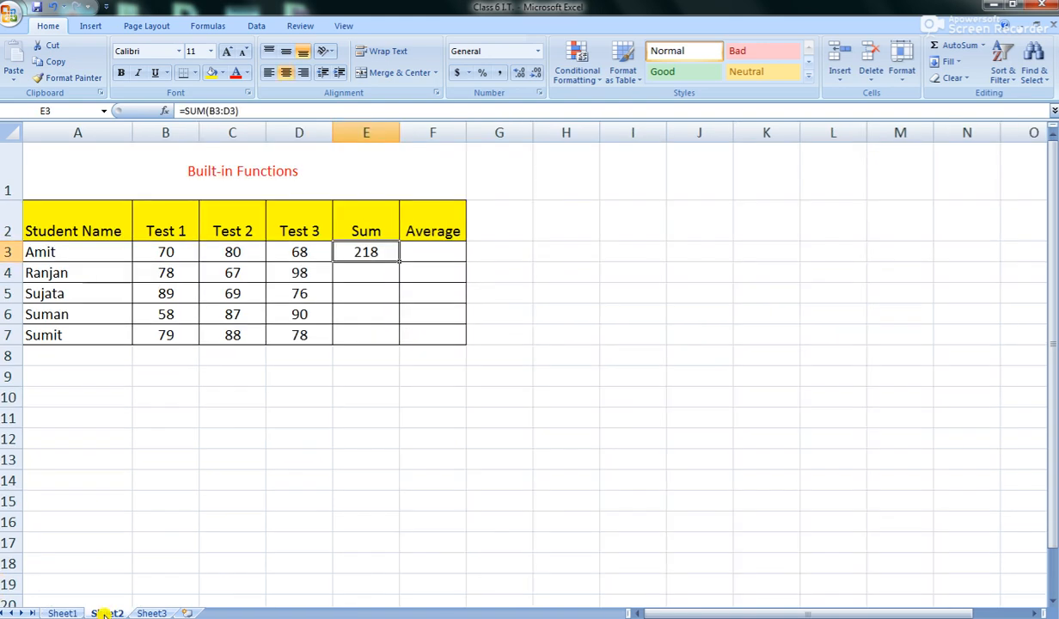
Step: Enter the formula =sum(B4:D4) in cell E4 to total the second student's test marks
{"action": "left_click", "coordinate": [370, 271]}
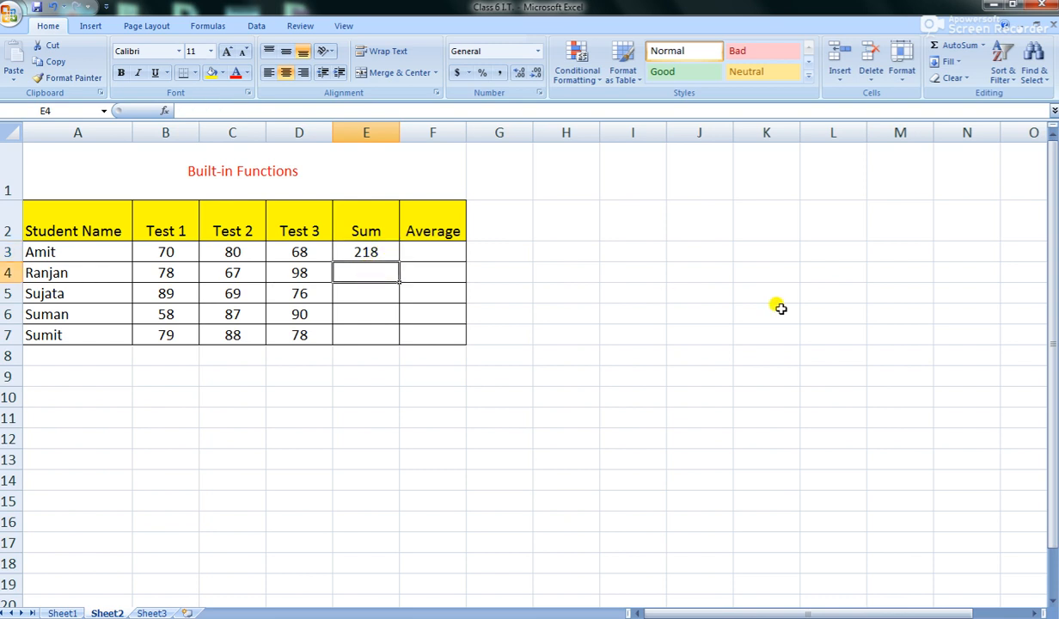
{"action": "type", "text": "="}
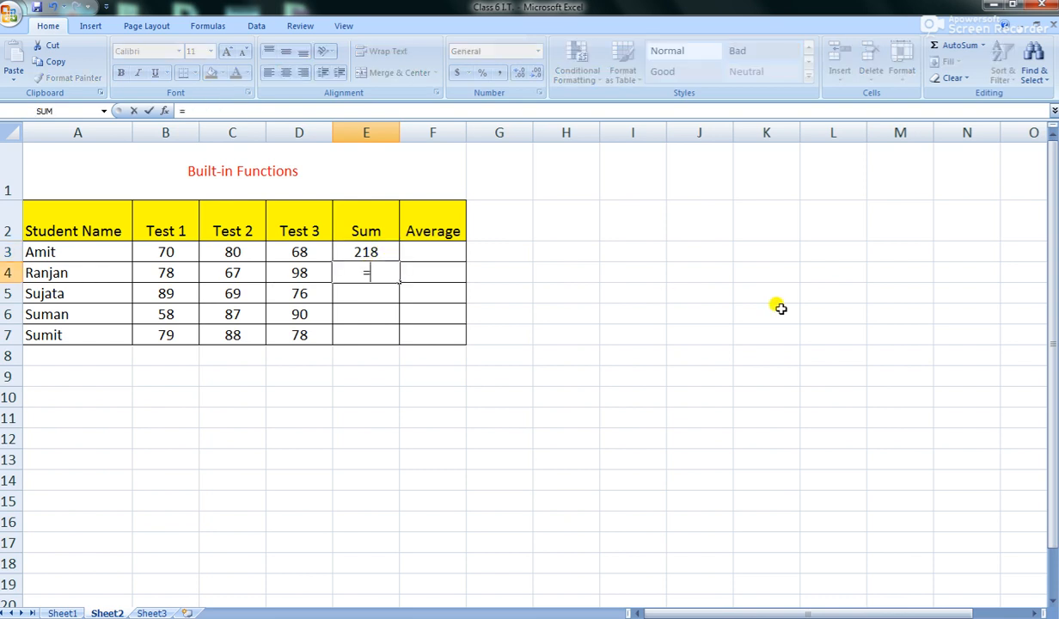
{"action": "type", "text": "sum"}
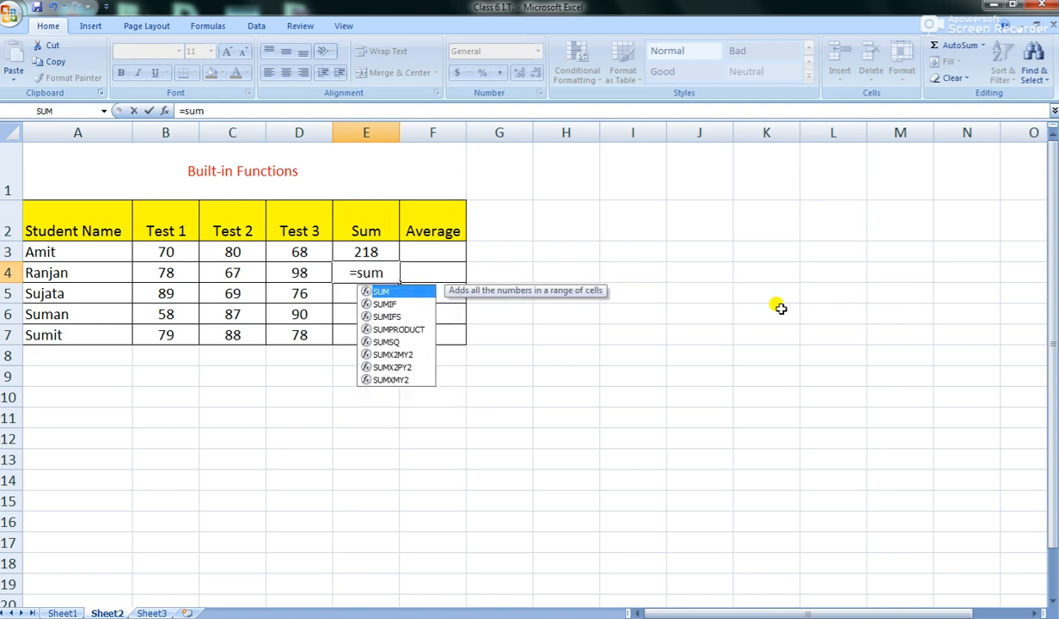
{"action": "type", "text": "("}
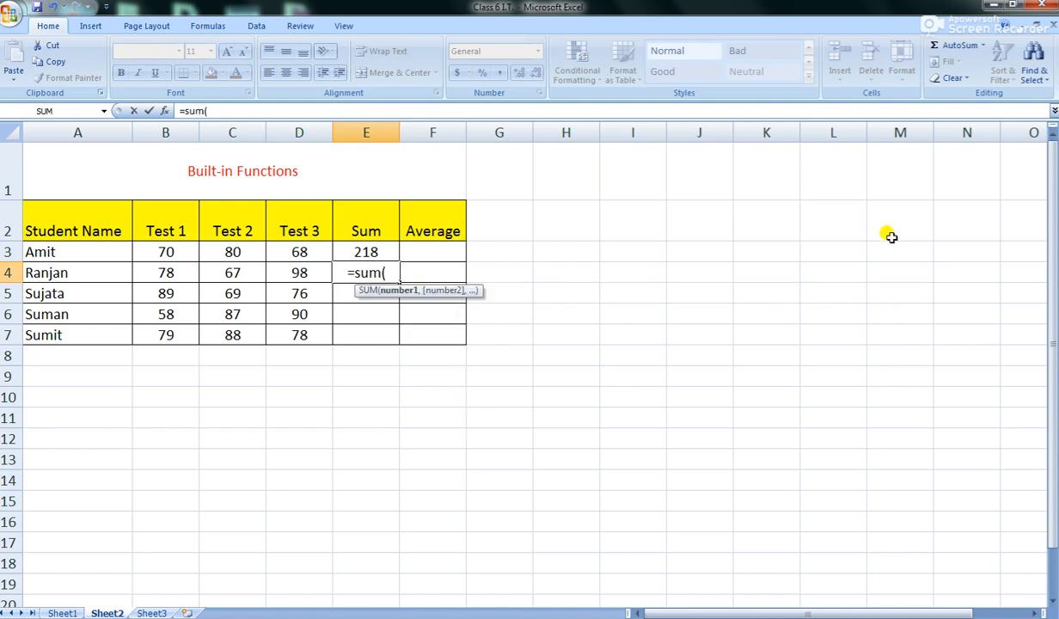
{"action": "left_click", "coordinate": [140, 269]}
{"action": "left_click_drag", "start_coordinate": [140, 269], "coordinate": [284, 267]}
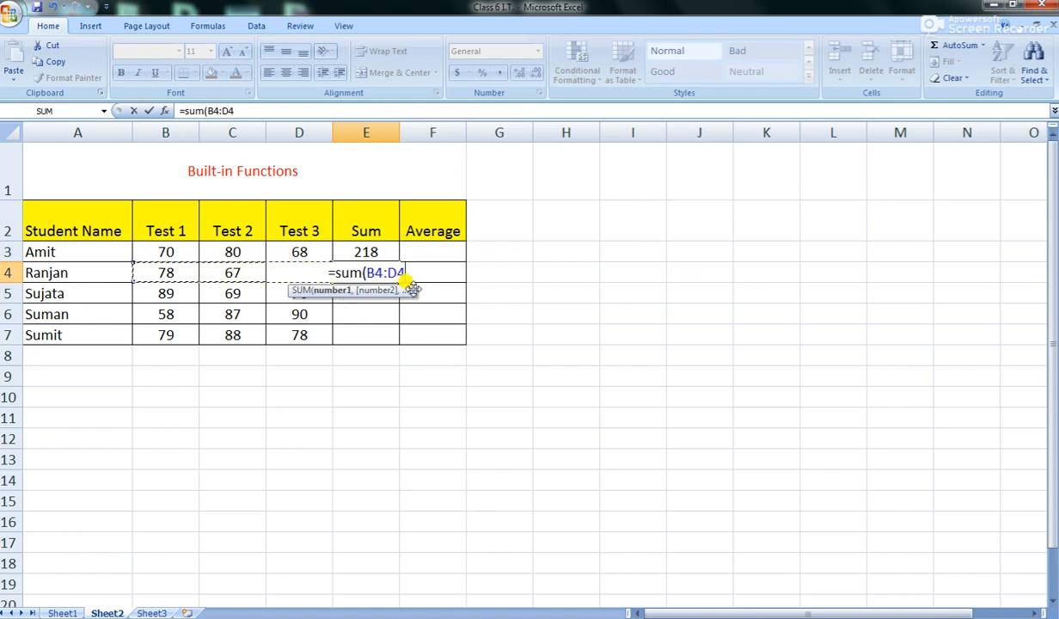
{"action": "type", "text": ")"}
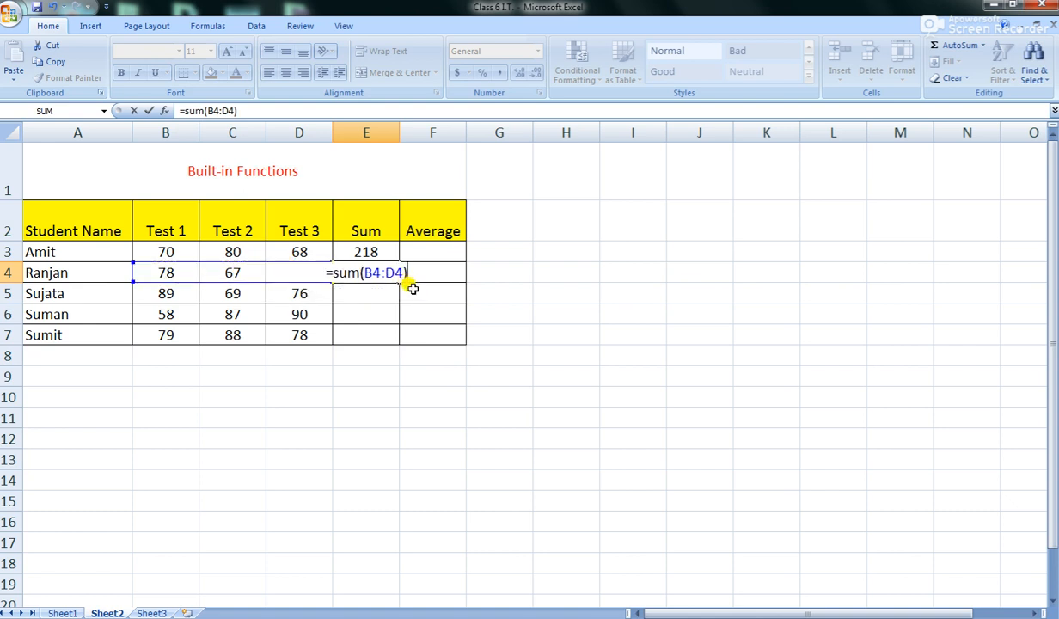
{"action": "key", "text": "Return"}
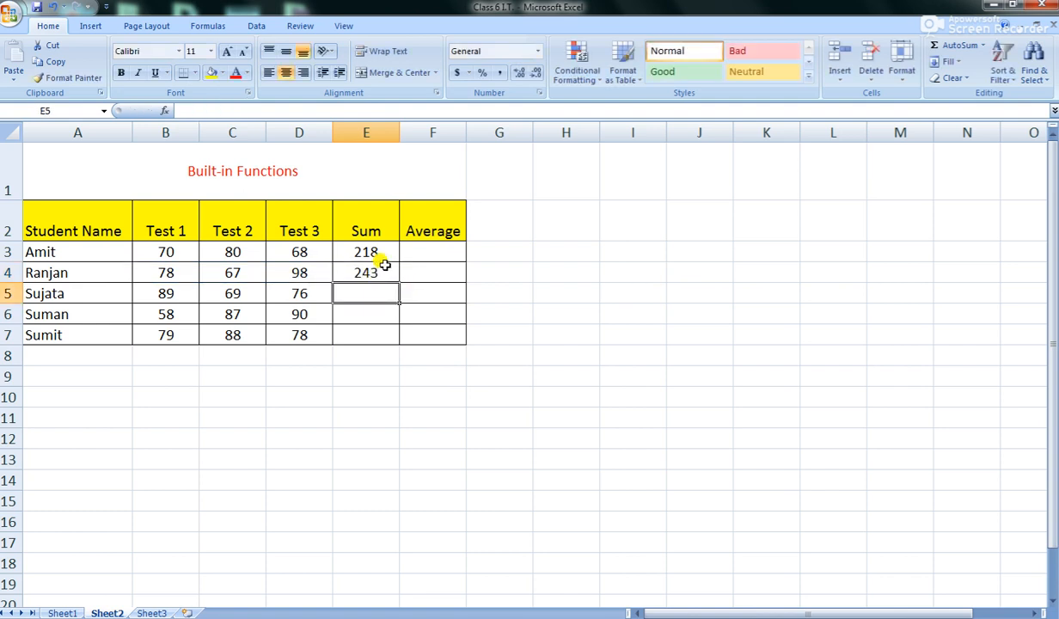
Step: Check the formula in cell E4 and review the totals on Sheet1 before returning to Sheet2
{"action": "left_click", "coordinate": [386, 272]}
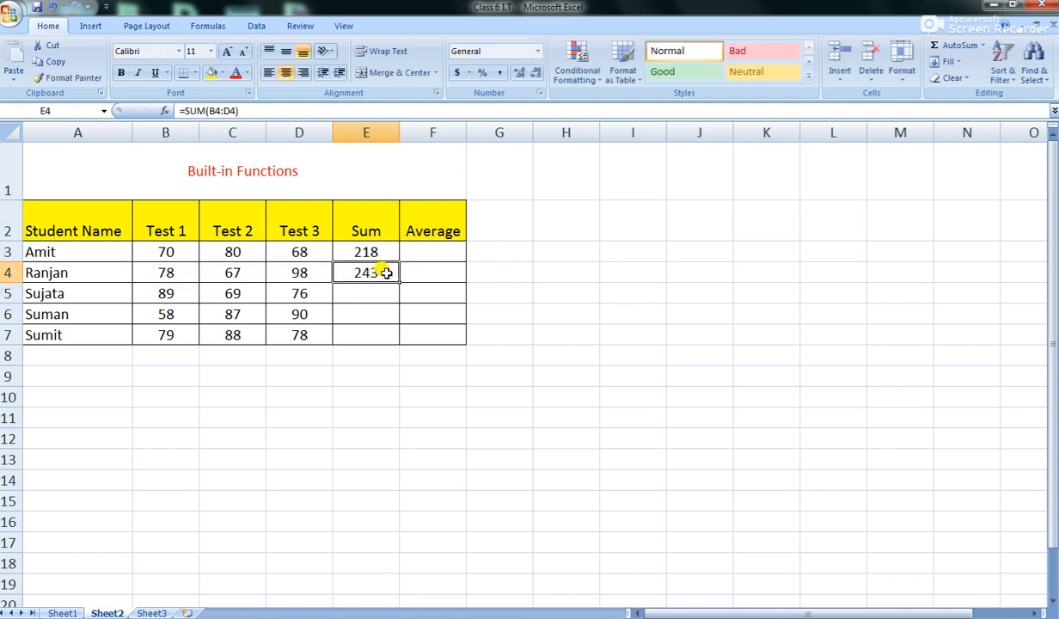
{"action": "left_click", "coordinate": [61, 612]}
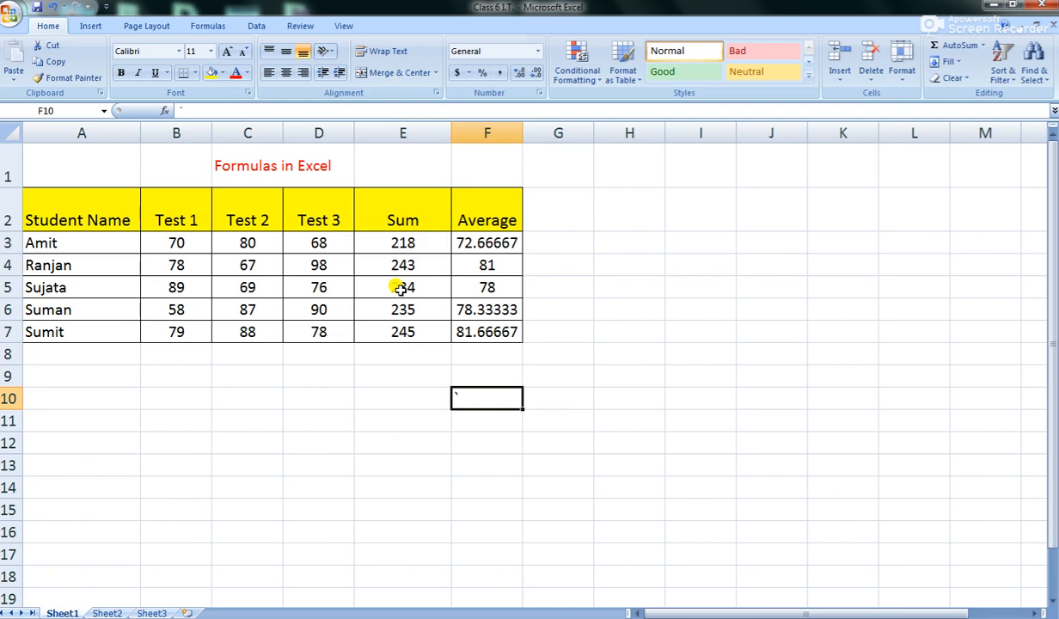
{"action": "left_click", "coordinate": [107, 612]}
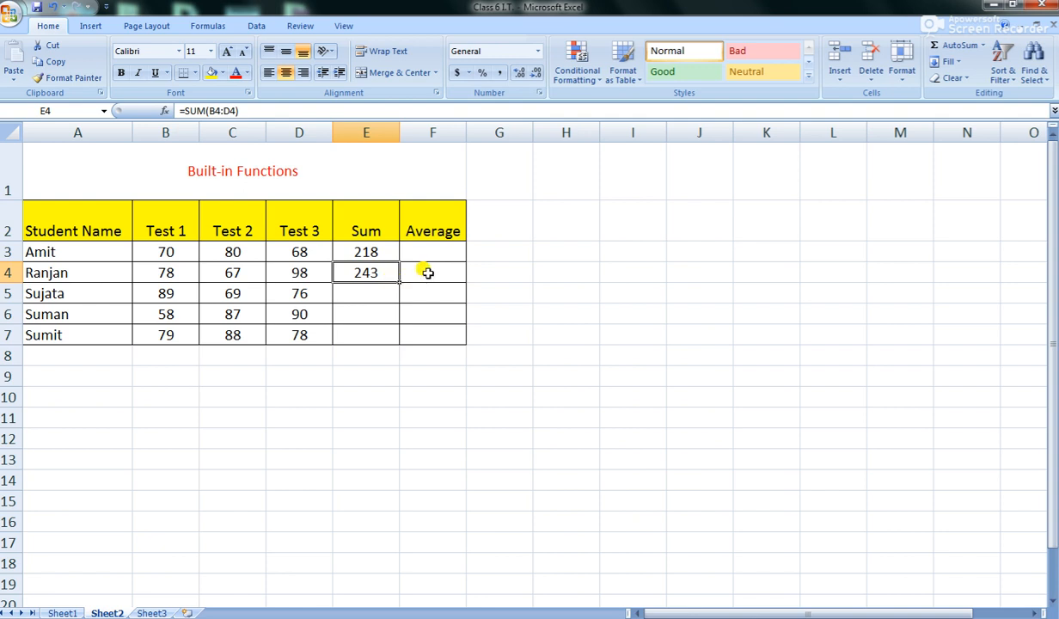
Step: Fill the SUM formula from cell E4 down through cell E7 and deselect the range
{"action": "left_click_drag", "start_coordinate": [428, 273], "coordinate": [401, 272]}
{"action": "left_click", "coordinate": [375, 273]}
{"action": "left_click_drag", "start_coordinate": [398, 284], "coordinate": [392, 335]}
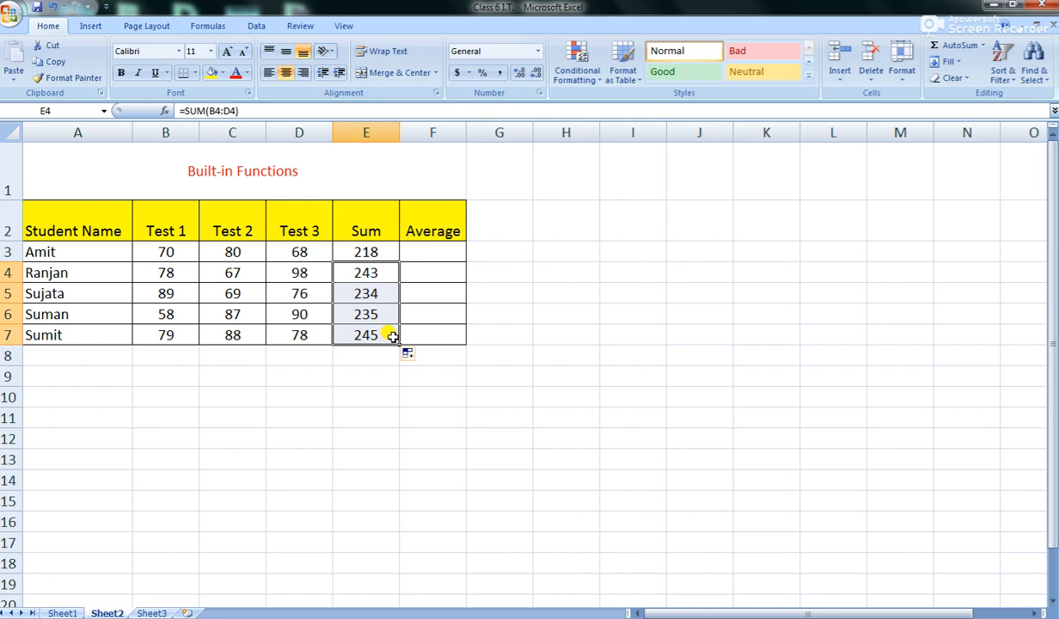
{"action": "left_click", "coordinate": [573, 402]}
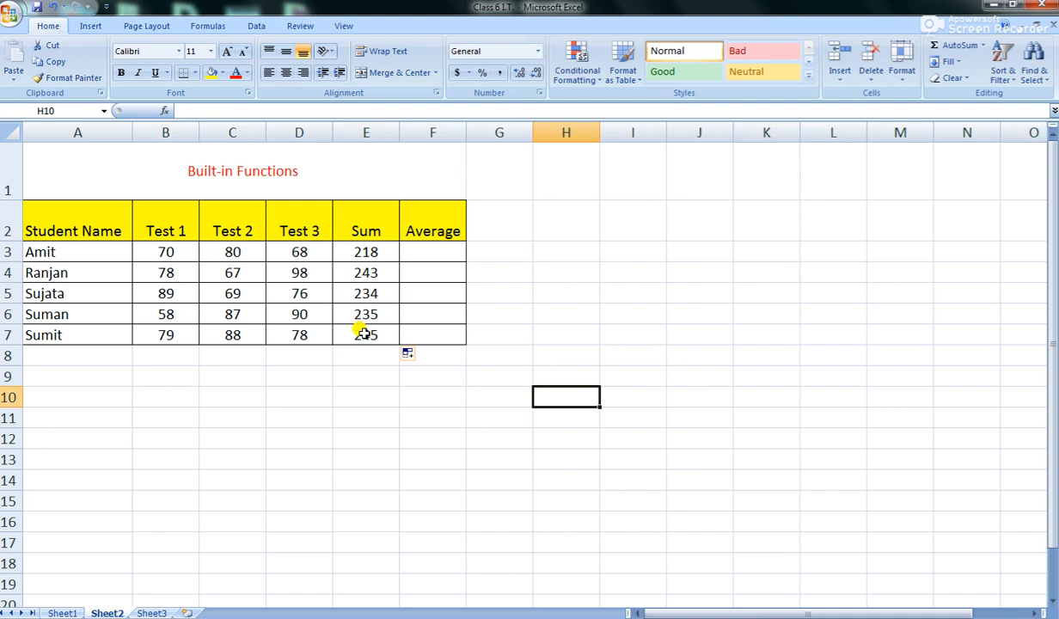
Step: Select cell F3 on Sheet2, review the average formula in cell F3 of Sheet1, and return to Sheet2
{"action": "left_click", "coordinate": [421, 250]}
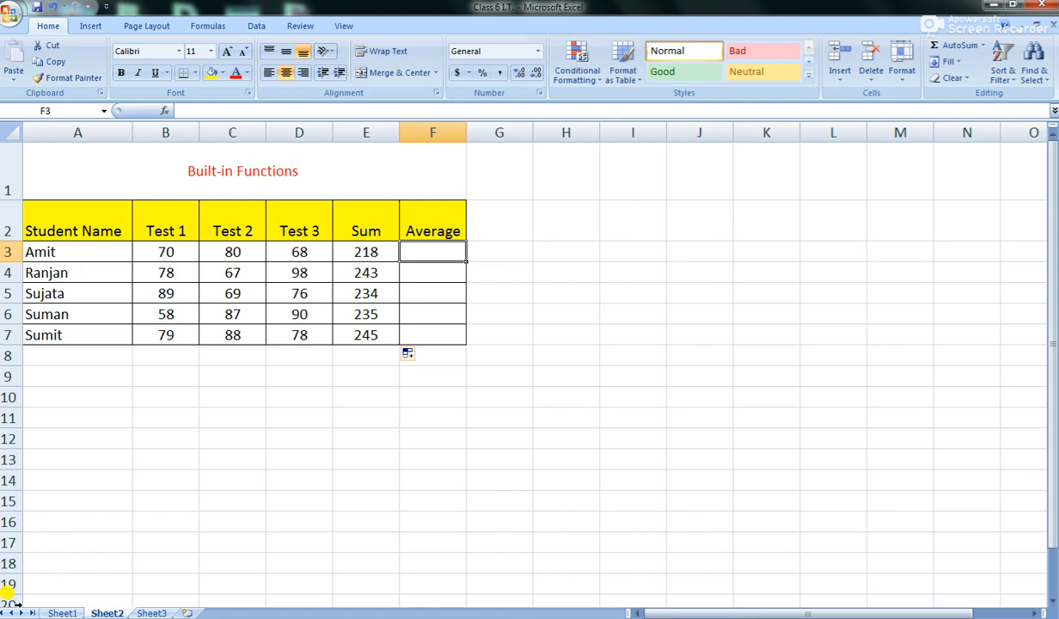
{"action": "left_click", "coordinate": [61, 613]}
{"action": "left_click", "coordinate": [490, 244]}
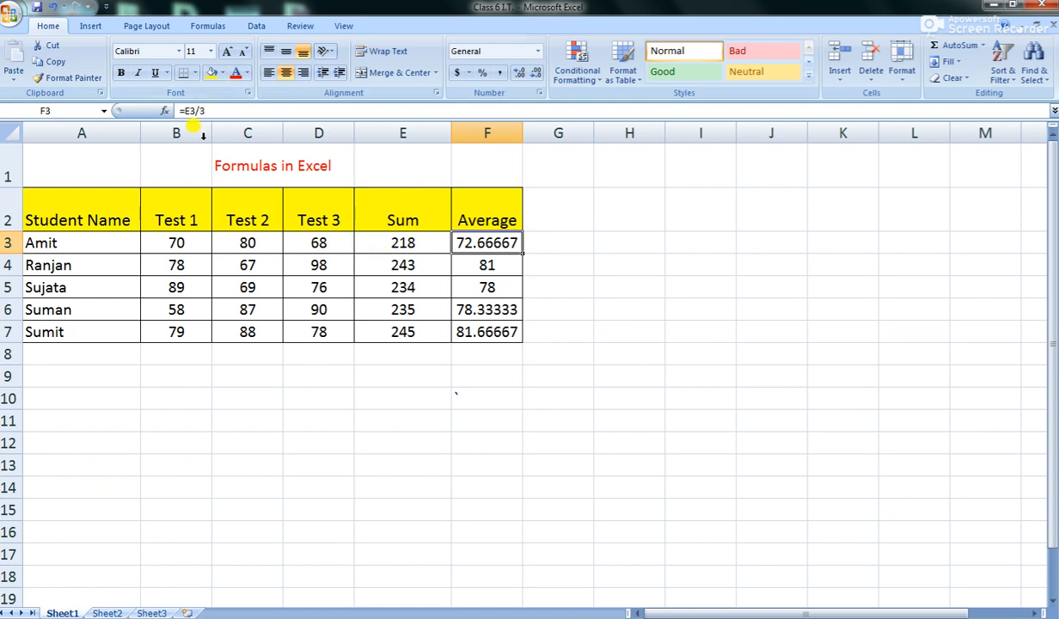
{"action": "left_click", "coordinate": [107, 612]}
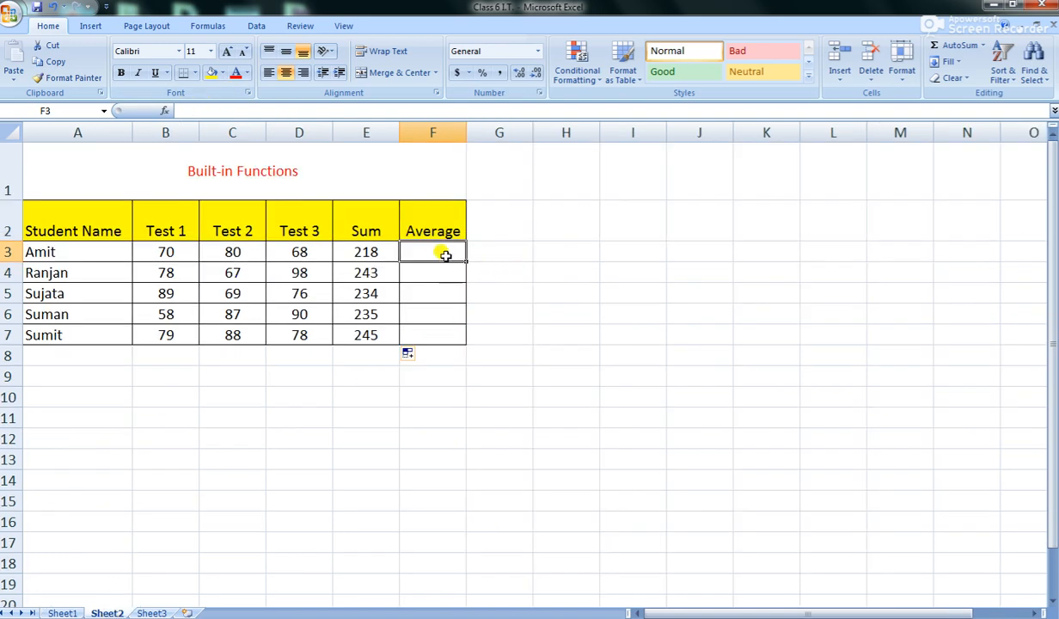
Step: Enter the formula =average(B3:D3) in cell F3 to average the first student's test marks
{"action": "type", "text": "="}
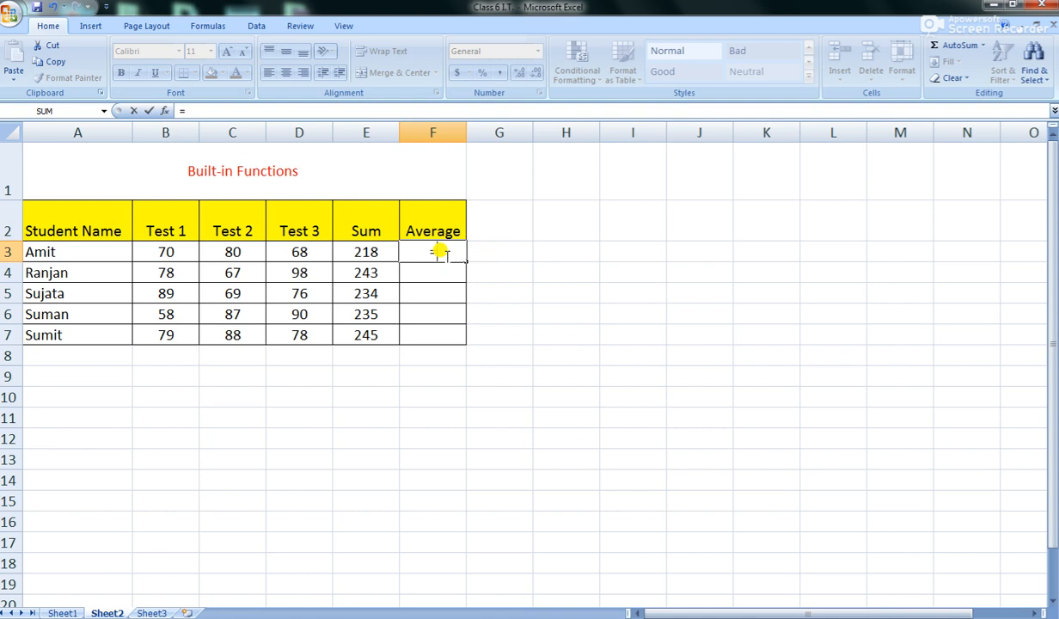
{"action": "type", "text": "av"}
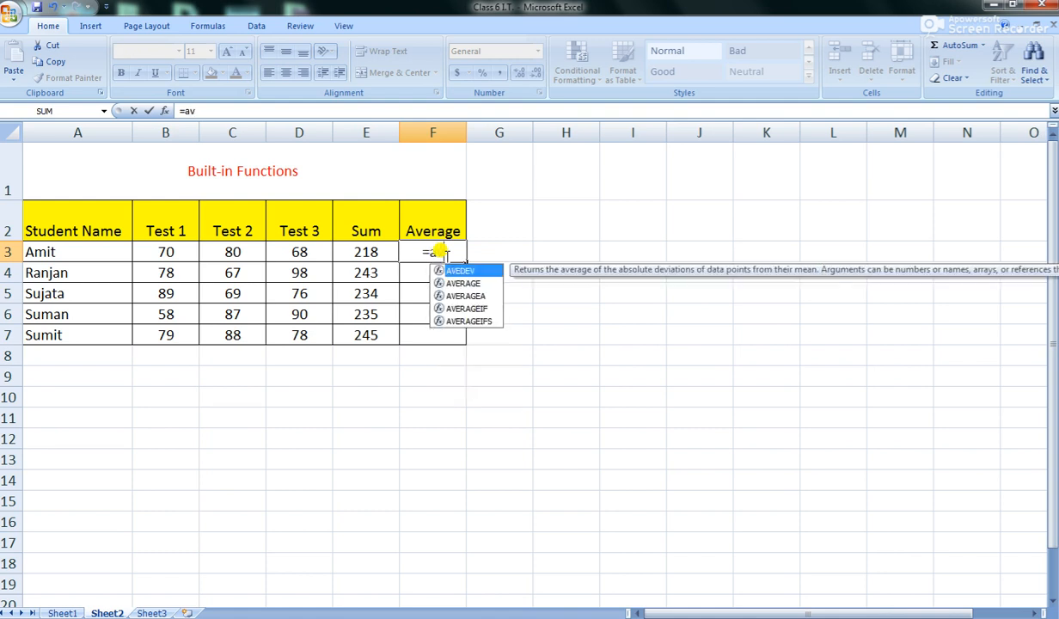
{"action": "type", "text": "erage"}
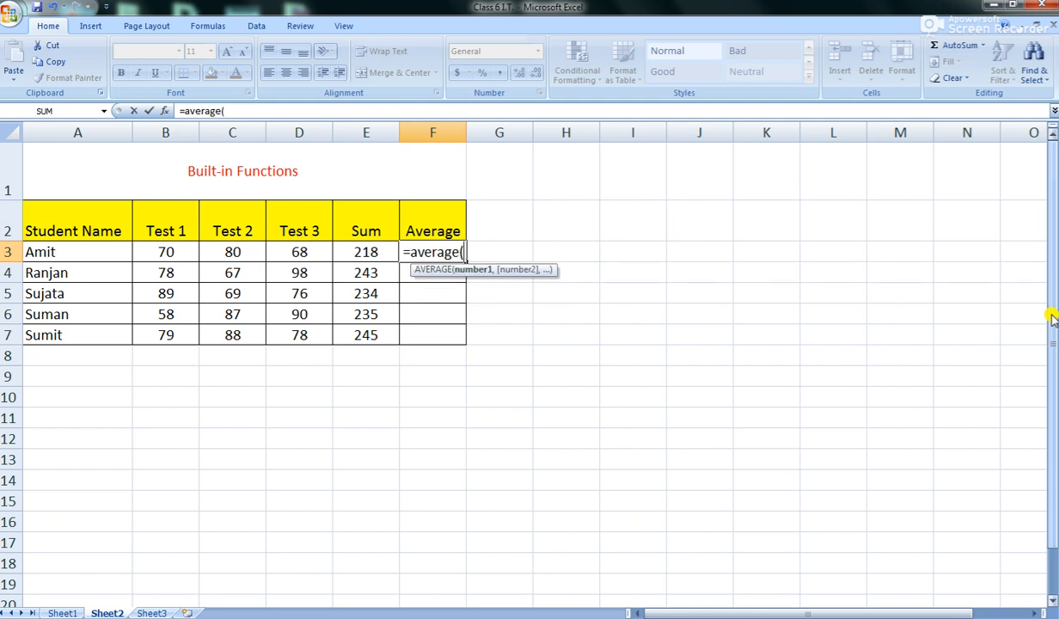
{"action": "type", "text": "("}
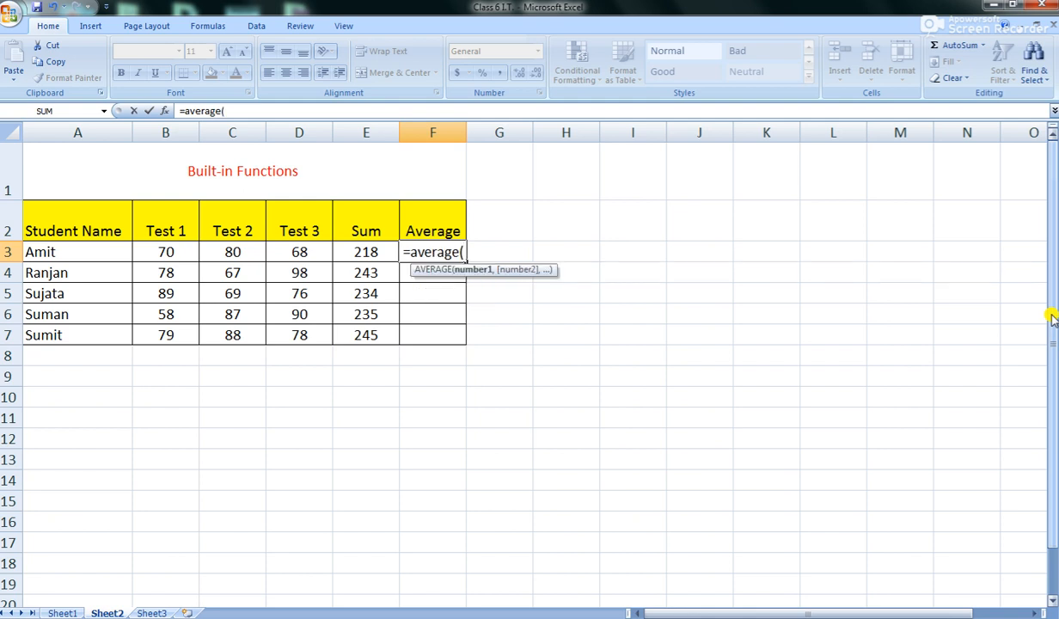
{"action": "left_click", "coordinate": [179, 250]}
{"action": "left_click_drag", "start_coordinate": [179, 250], "coordinate": [303, 246]}
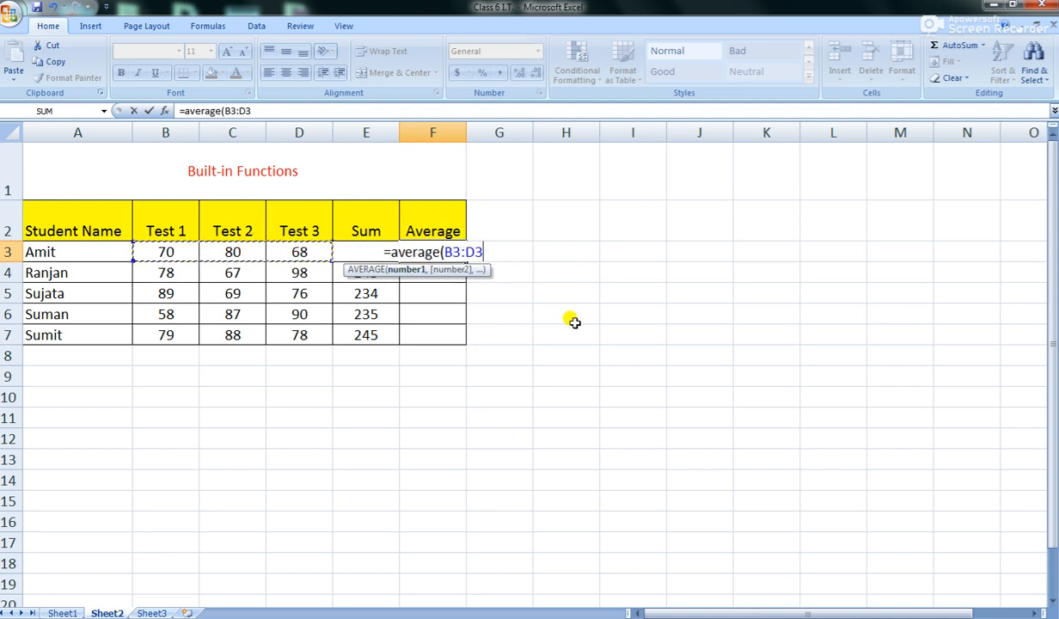
{"action": "type", "text": ")"}
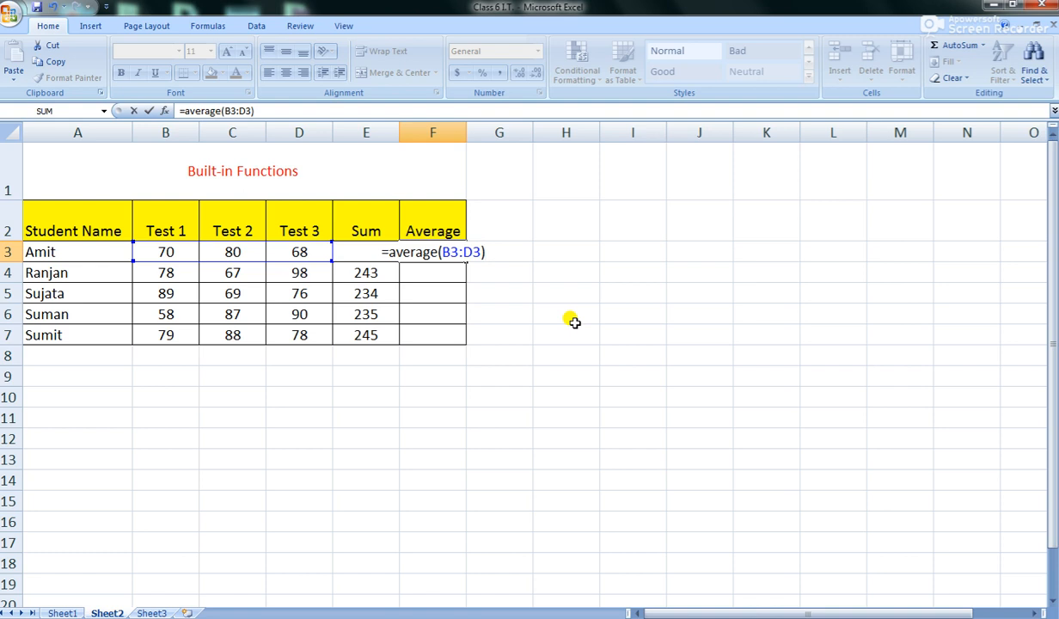
{"action": "key", "text": "Return"}
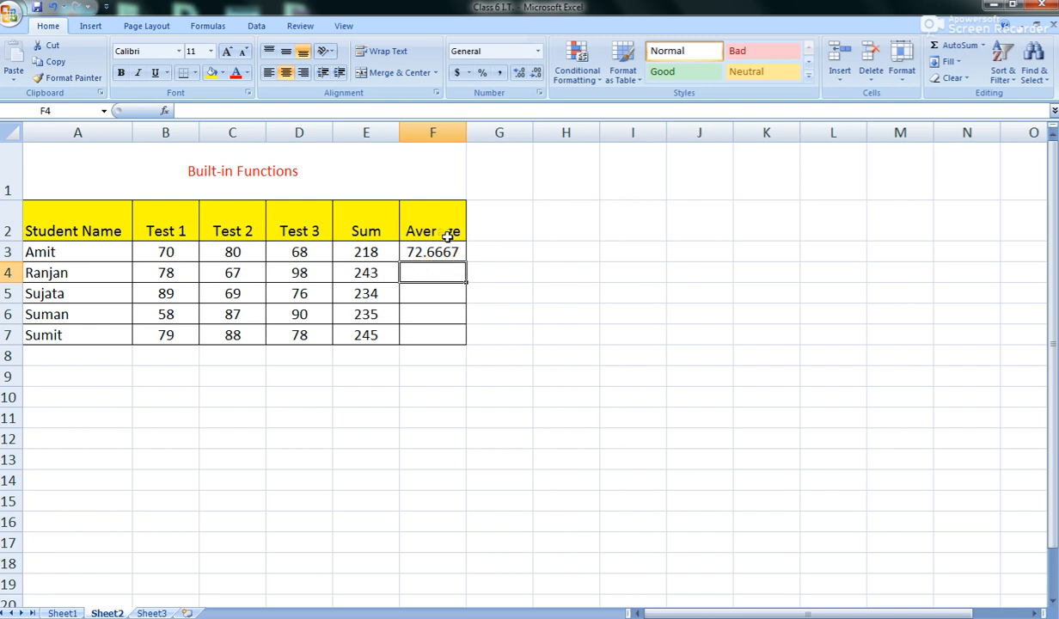
Step: Compare the average formula in cell F3 with the one on Sheet1, and return to Sheet2
{"action": "left_click", "coordinate": [412, 249]}
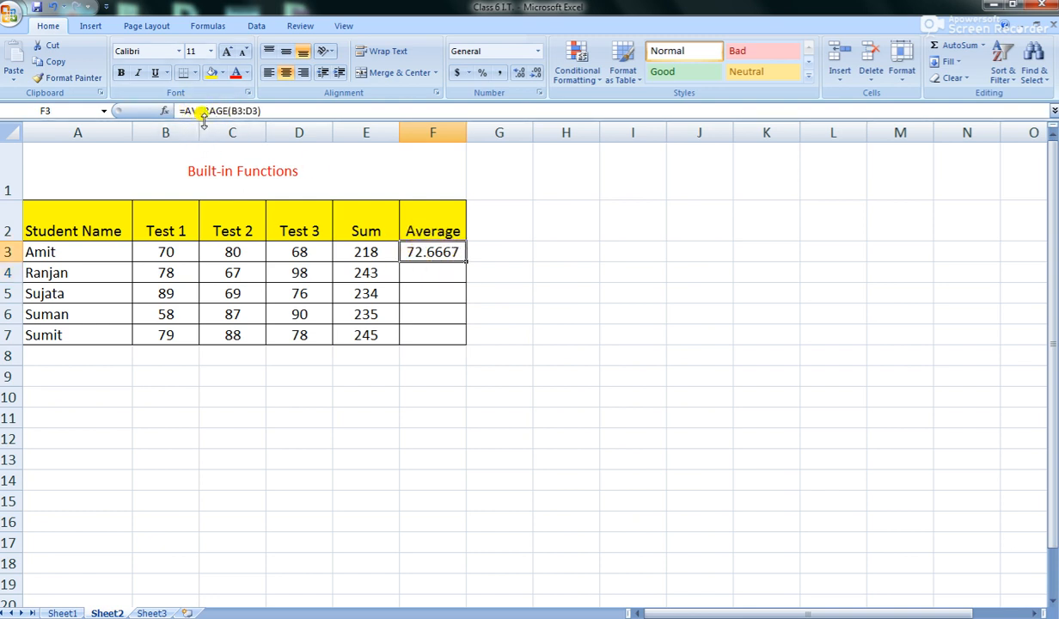
{"action": "left_click", "coordinate": [62, 612]}
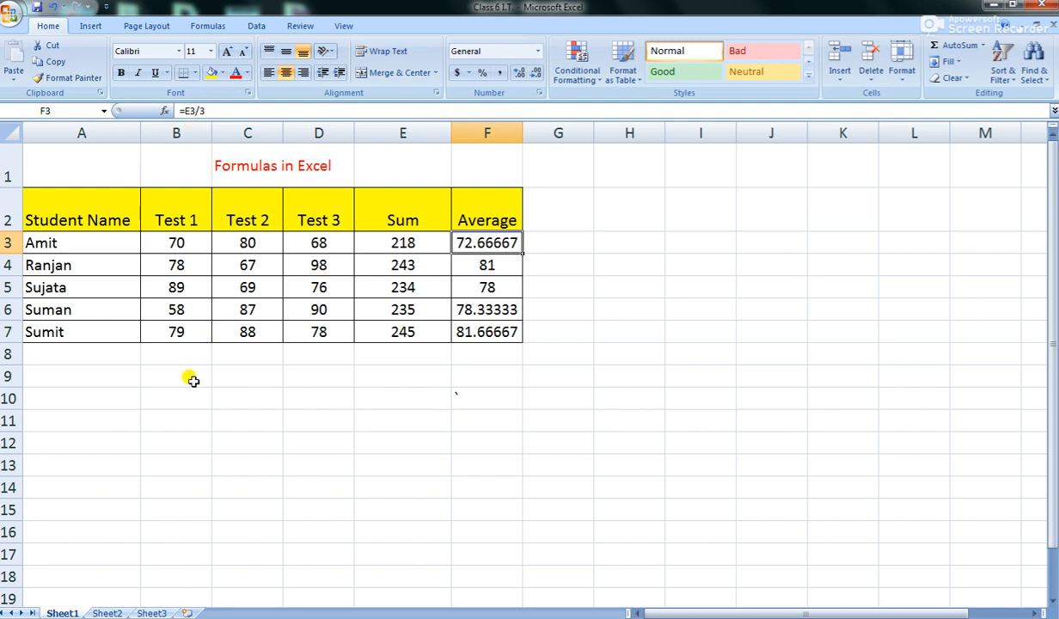
{"action": "left_click", "coordinate": [107, 612]}
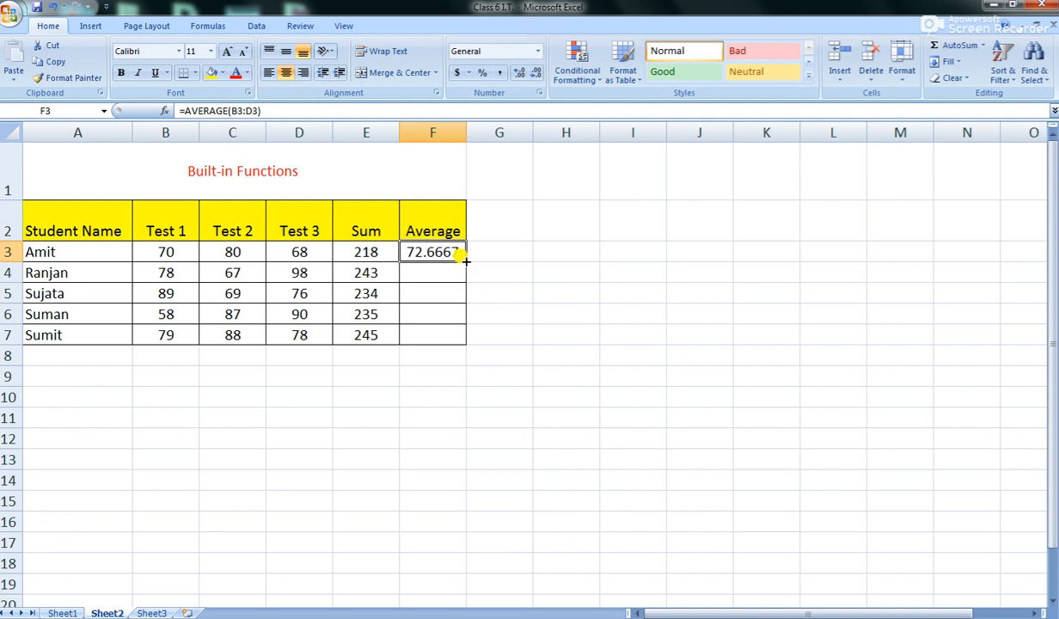
Step: Fill the AVERAGE formula from cell F3 down through cell F7 and deselect the range
{"action": "left_click_drag", "start_coordinate": [465, 260], "coordinate": [458, 339]}
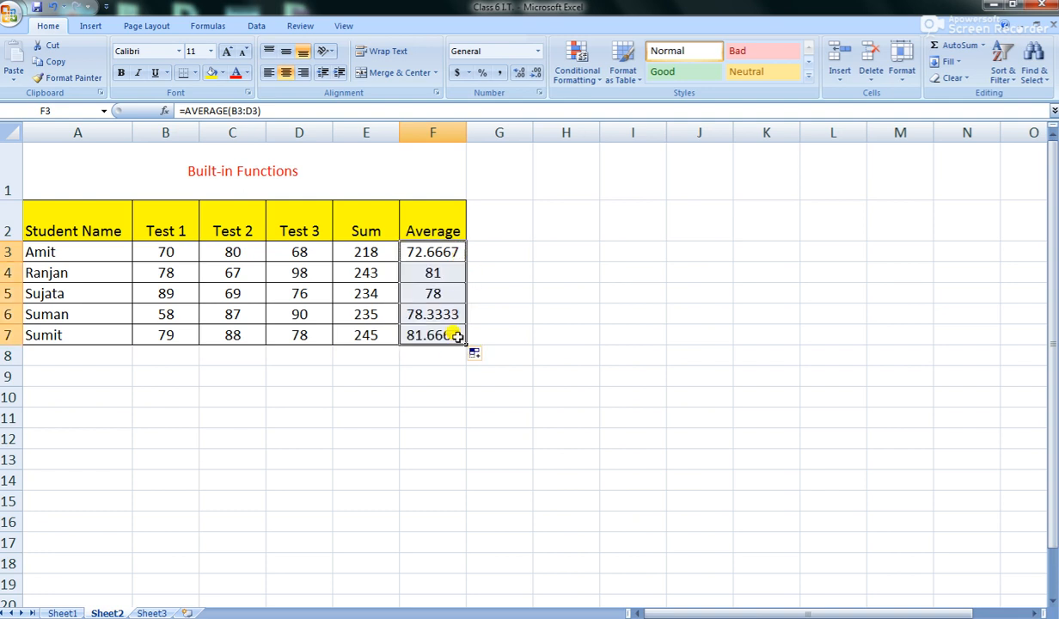
{"action": "mouse_move", "coordinate": [346, 618]}
{"action": "left_click", "coordinate": [166, 395]}
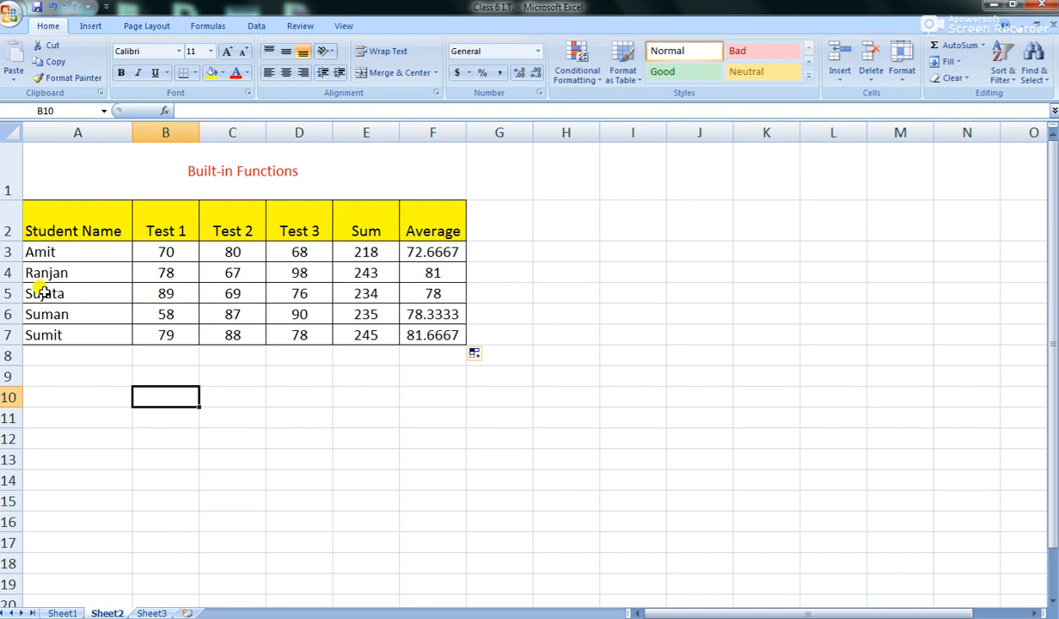
Step: Try counting the student name entries by entering the formula =count(A3:A7) in cell A10
{"action": "left_click", "coordinate": [70, 396]}
{"action": "type", "text": "="}
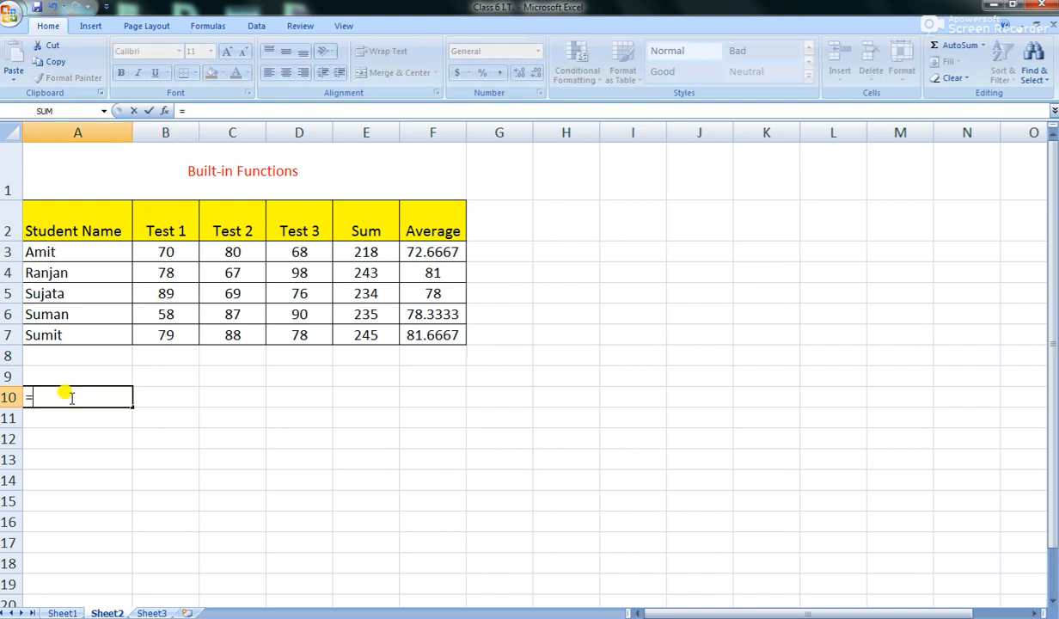
{"action": "type", "text": "count"}
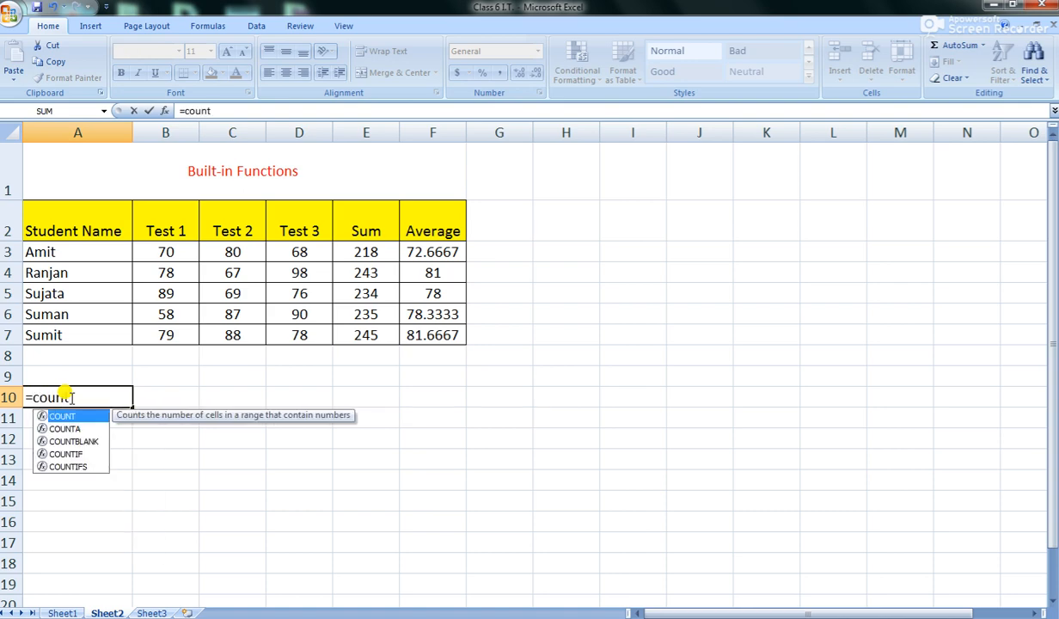
{"action": "type", "text": "("}
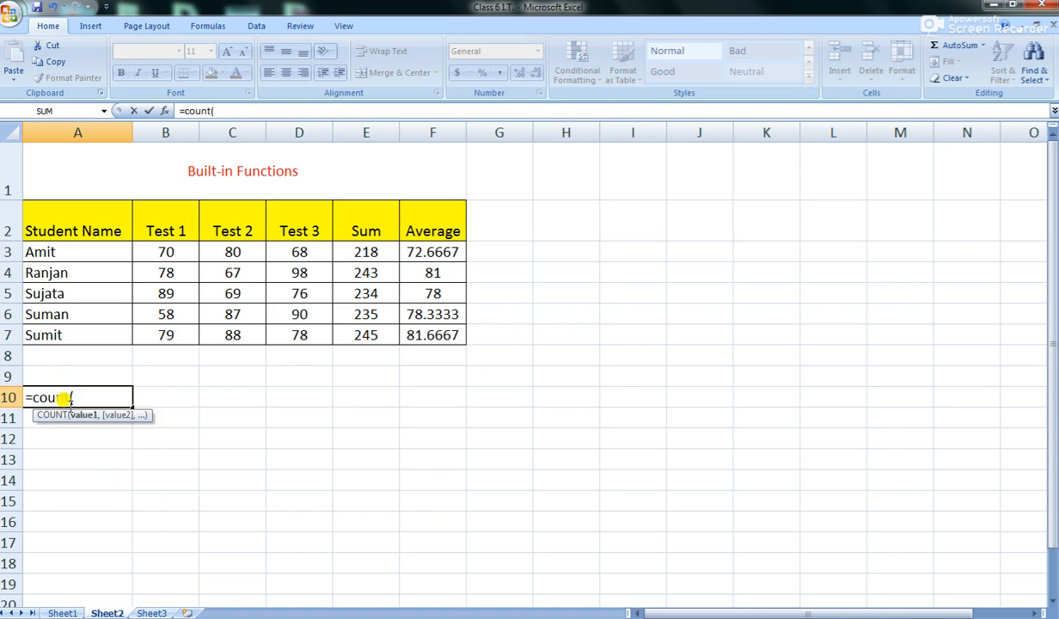
{"action": "left_click_drag", "start_coordinate": [94, 249], "coordinate": [81, 332]}
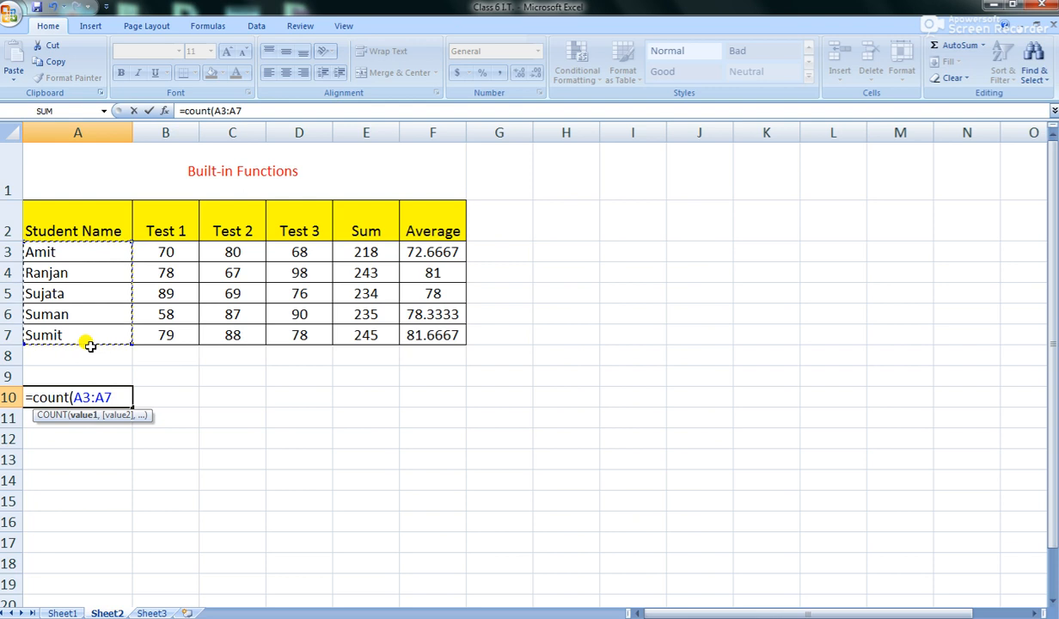
{"action": "type", "text": ")"}
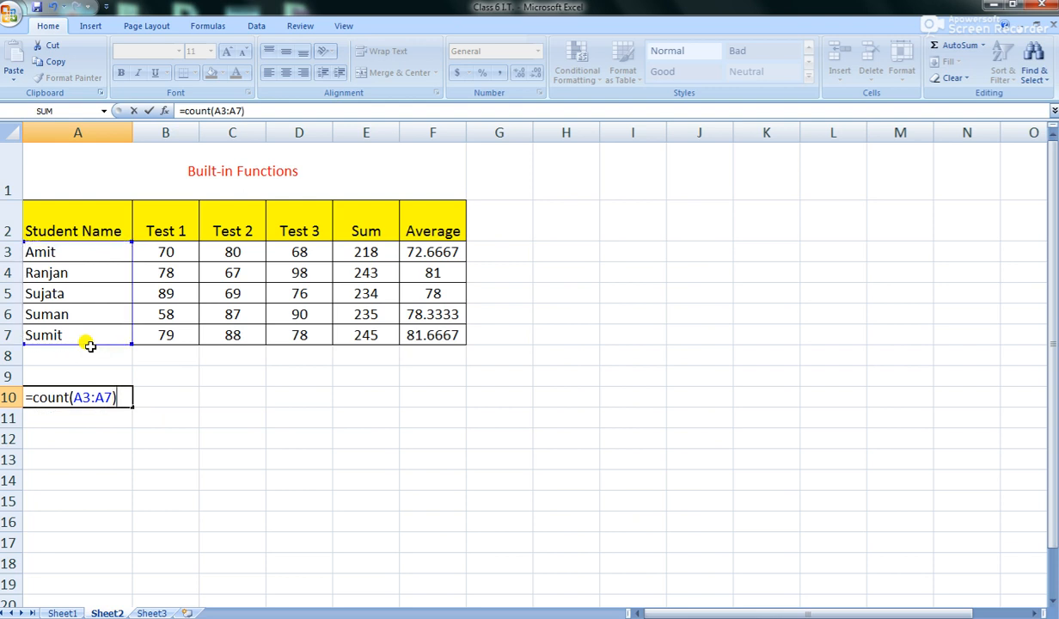
{"action": "key", "text": "Return"}
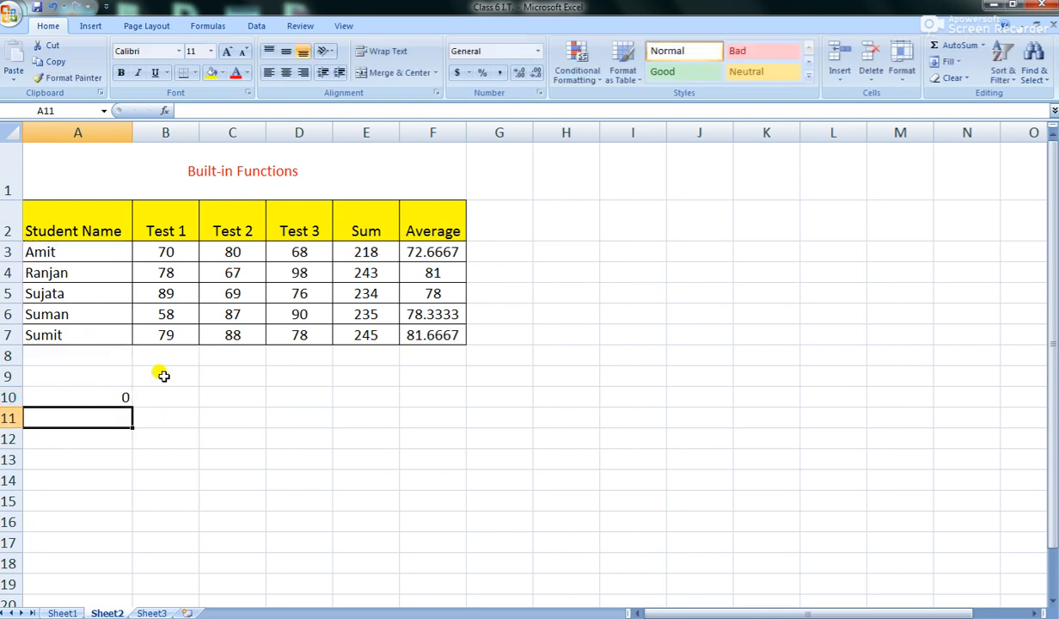
Step: Enter the formula =count(B3:B7) in cell B10 to count the Test 1 marks
{"action": "left_click", "coordinate": [178, 397]}
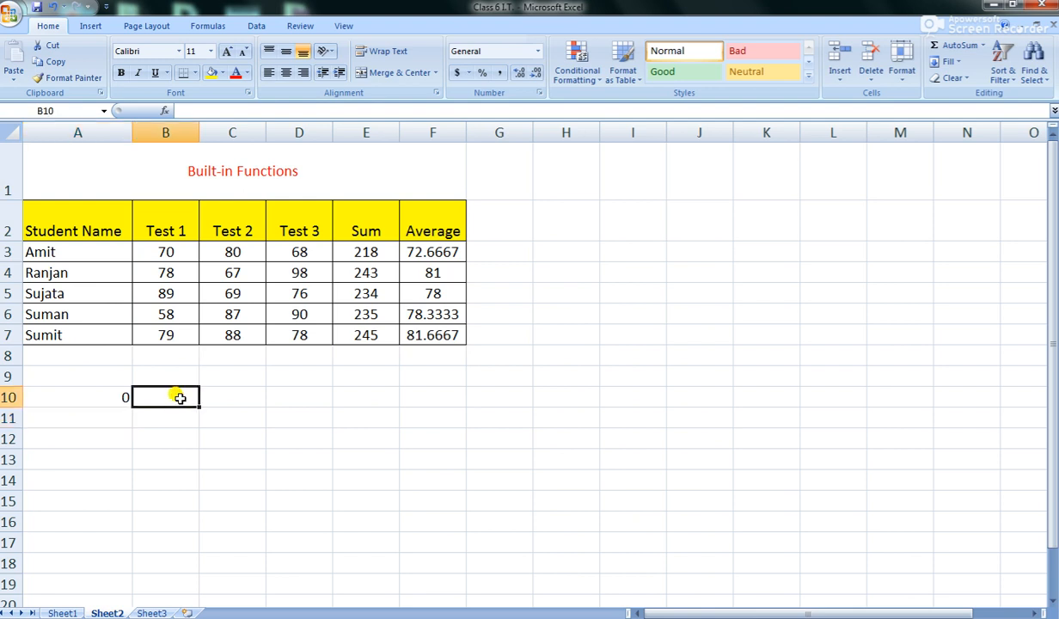
{"action": "type", "text": "="}
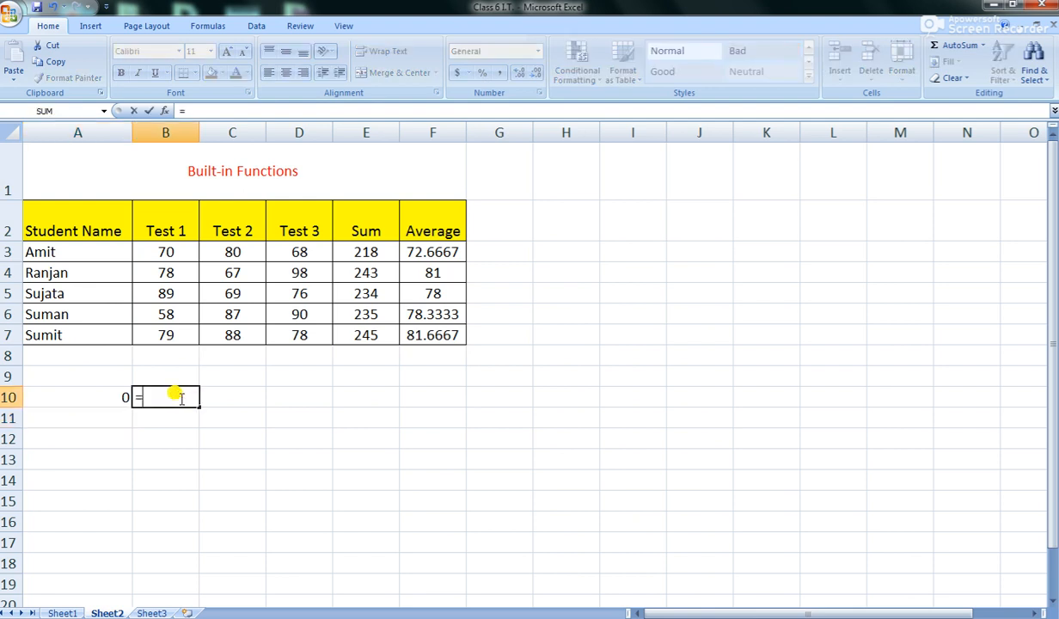
{"action": "type", "text": "count("}
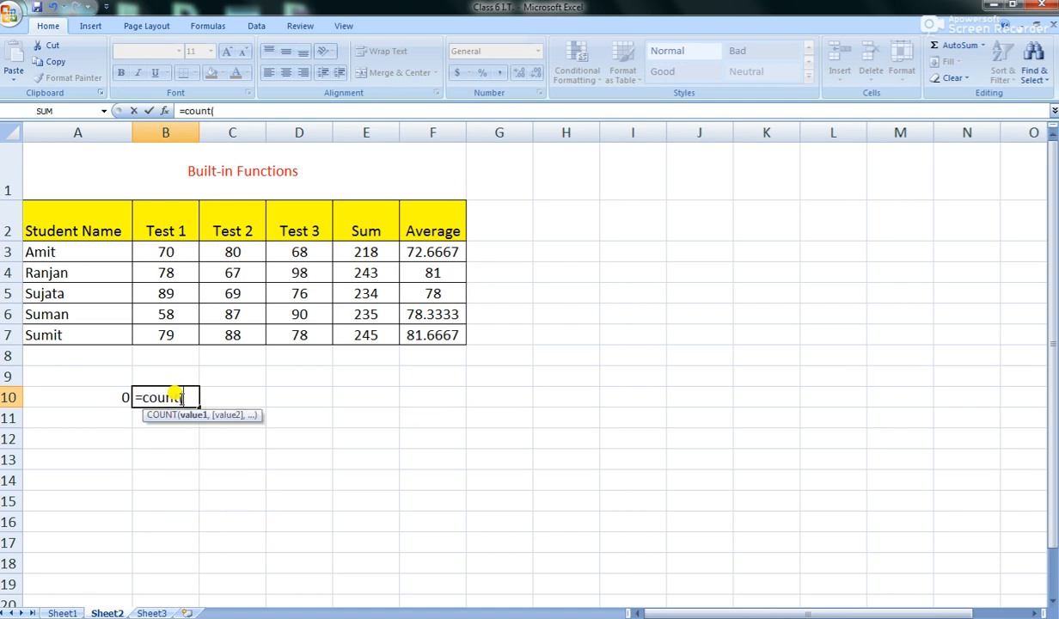
{"action": "left_click_drag", "start_coordinate": [160, 248], "coordinate": [163, 336]}
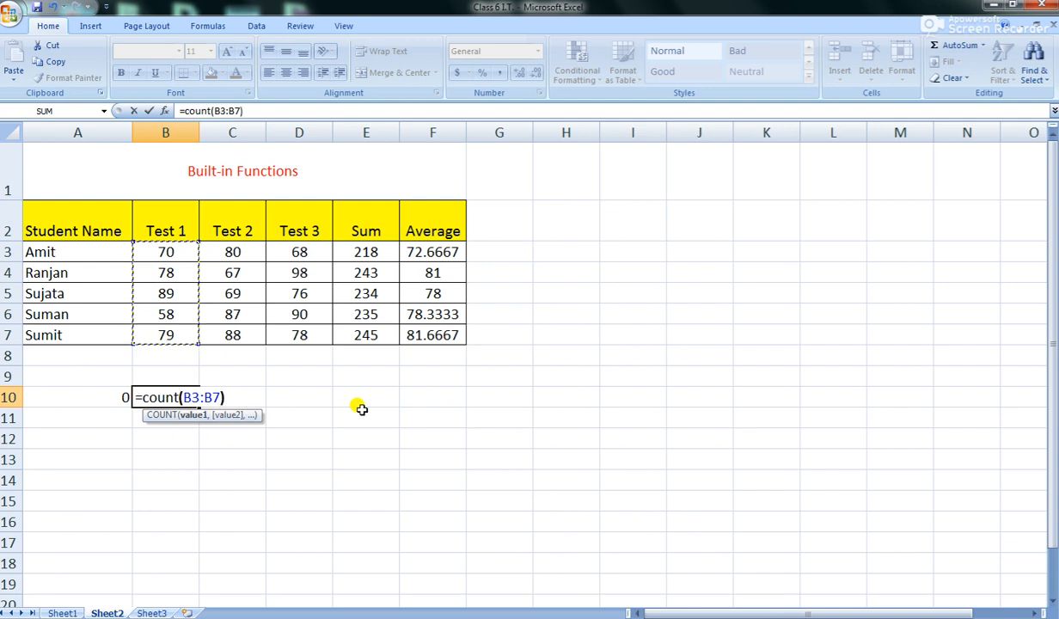
{"action": "type", "text": ")"}
{"action": "key", "text": "Return"}
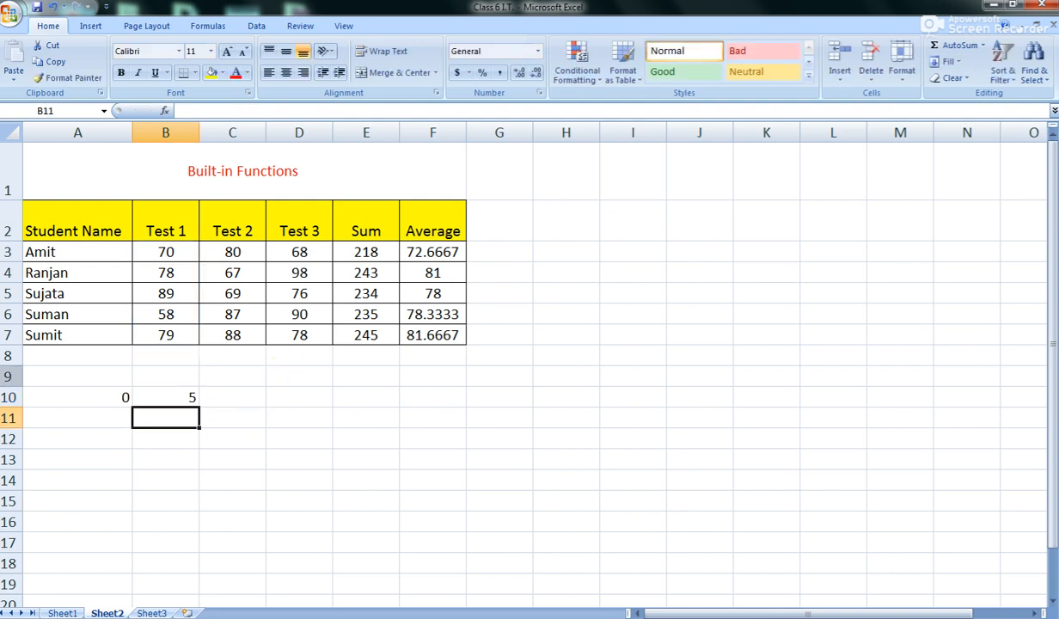
Step: Delete the count formula from cell A10 and check the formula in cell B10
{"action": "left_click", "coordinate": [95, 397]}
{"action": "key", "text": "Delete"}
{"action": "left_click", "coordinate": [391, 525]}
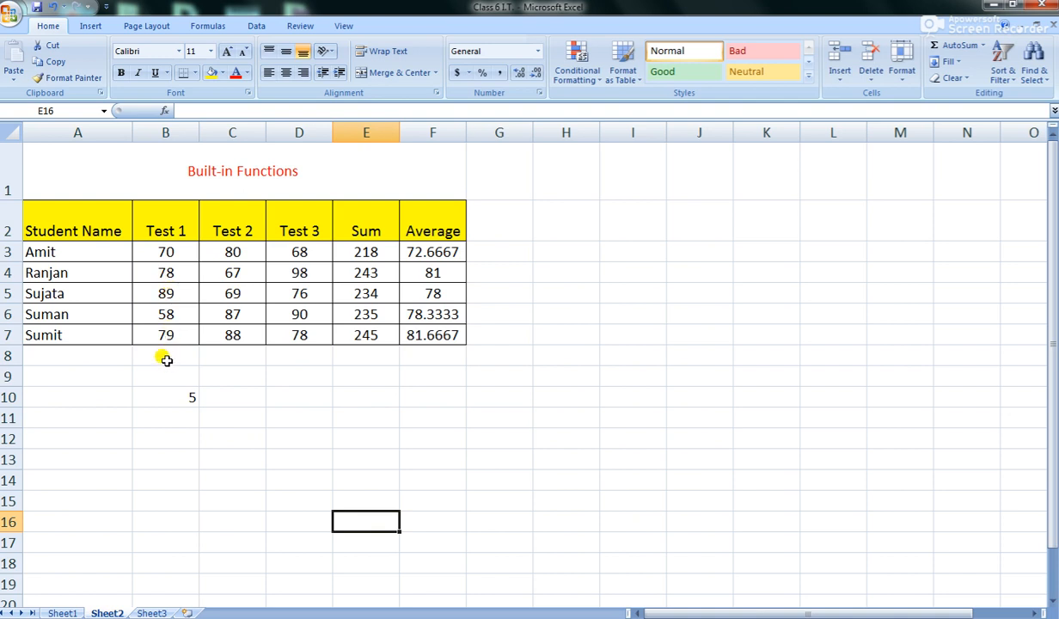
{"action": "left_click", "coordinate": [185, 397]}
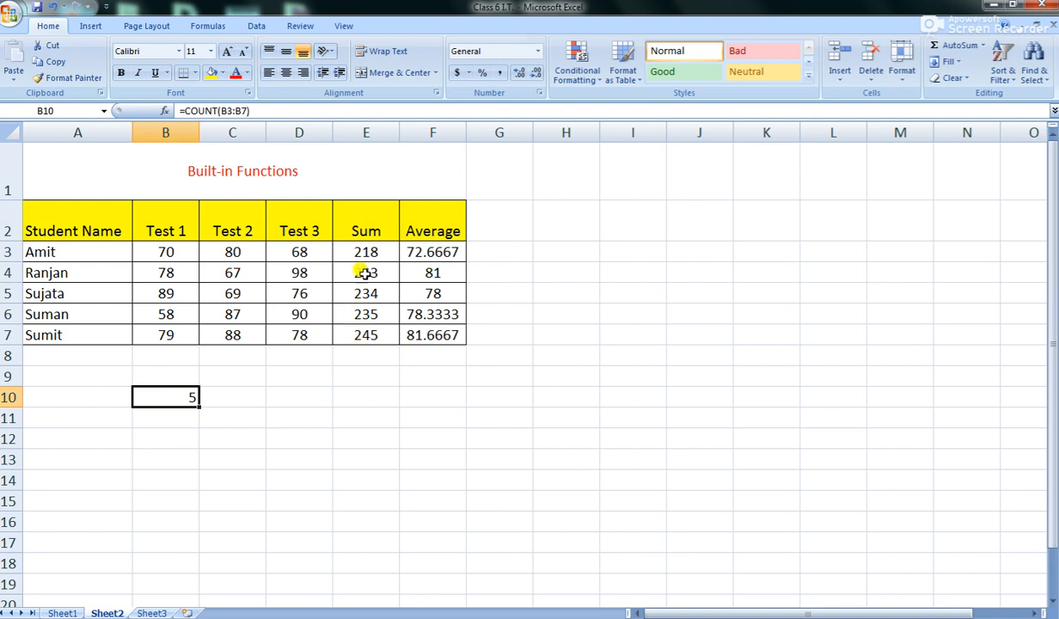
Step: Enter the label Minimum in cell D10
{"action": "left_click", "coordinate": [355, 396]}
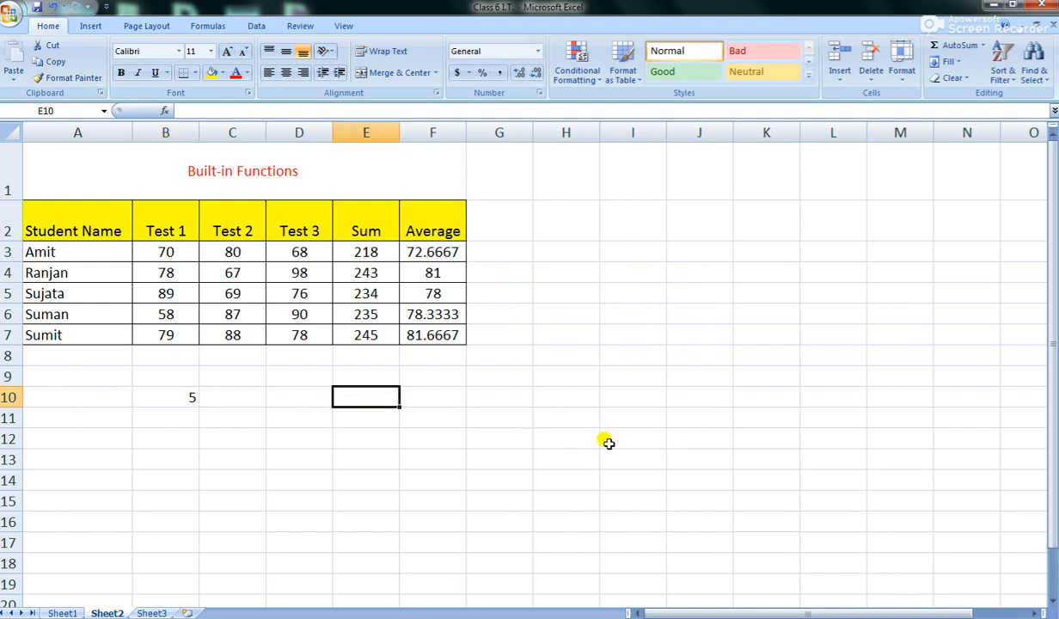
{"action": "key", "text": "Left"}
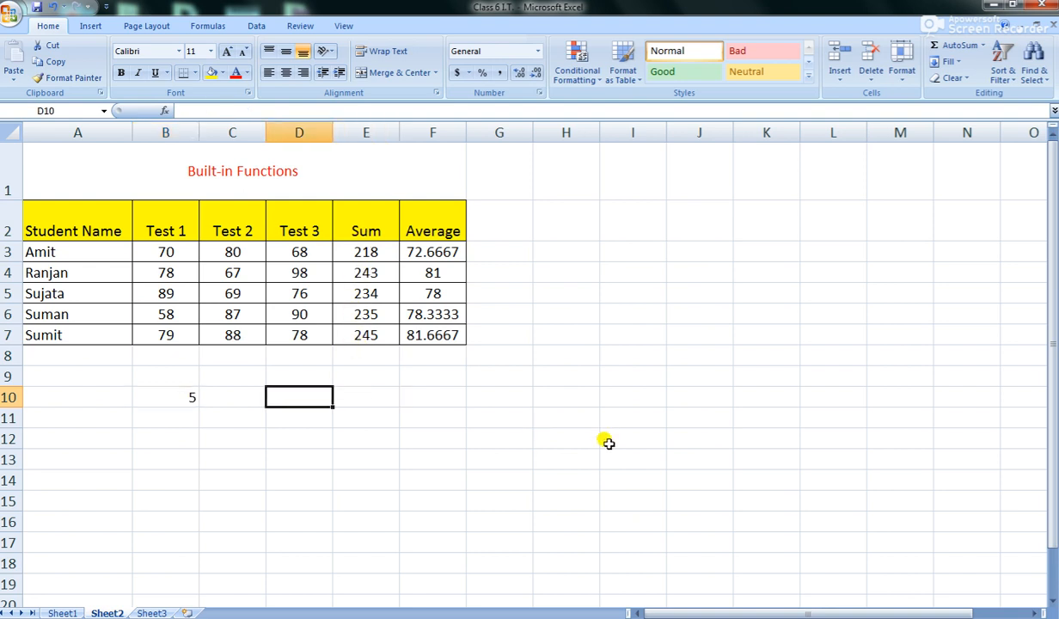
{"action": "type", "text": "Min"}
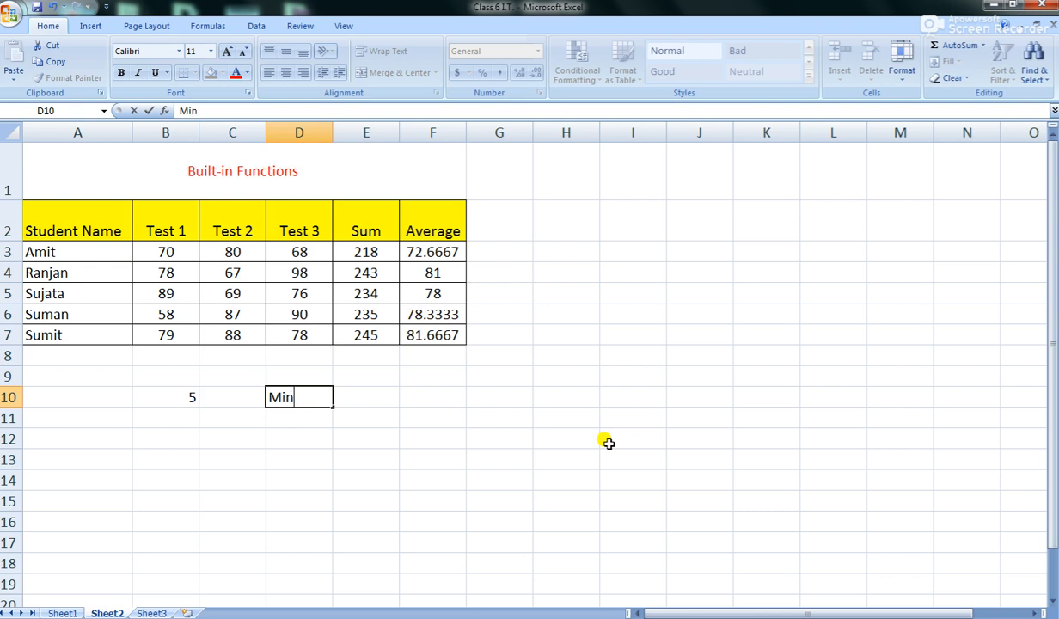
{"action": "type", "text": "imum"}
{"action": "key", "text": "Right"}
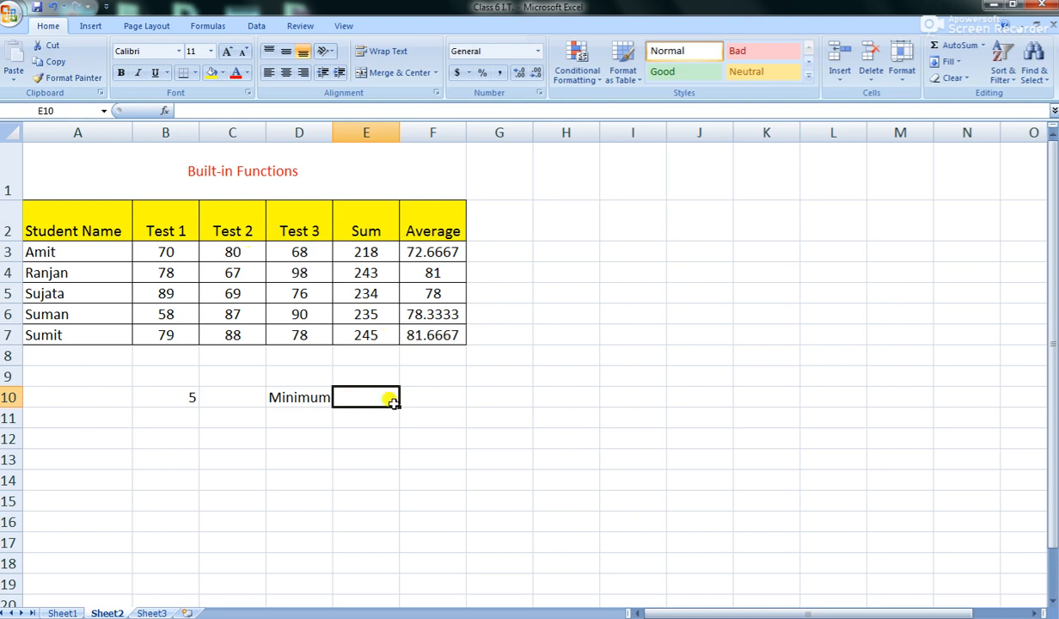
Step: Enter the formula =min(E3:E7) in cell E10 to find the lowest value in the Sum column
{"action": "type", "text": "="}
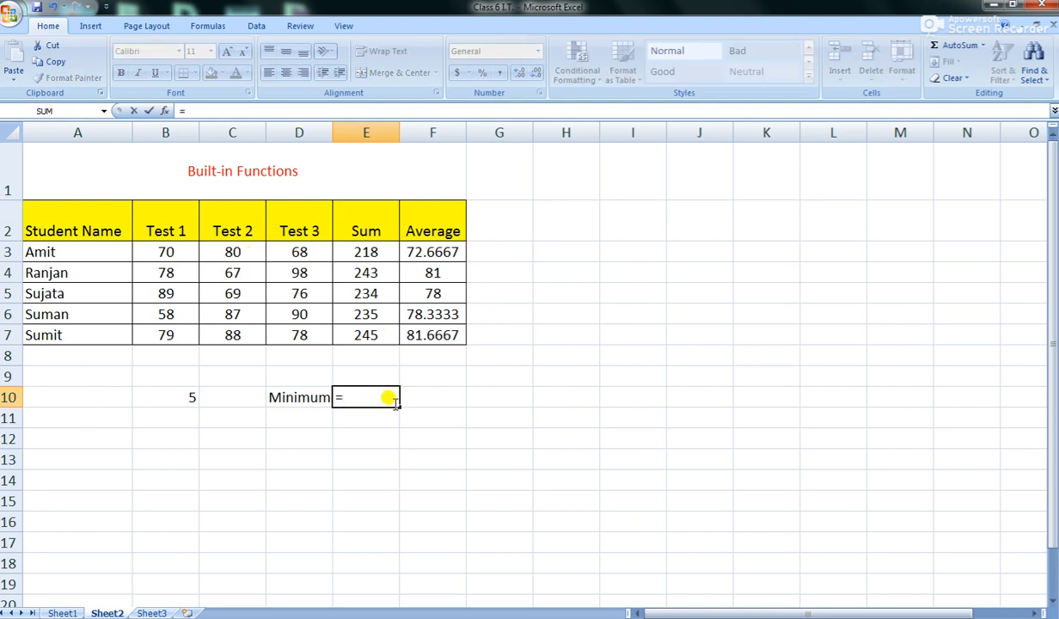
{"action": "type", "text": "min"}
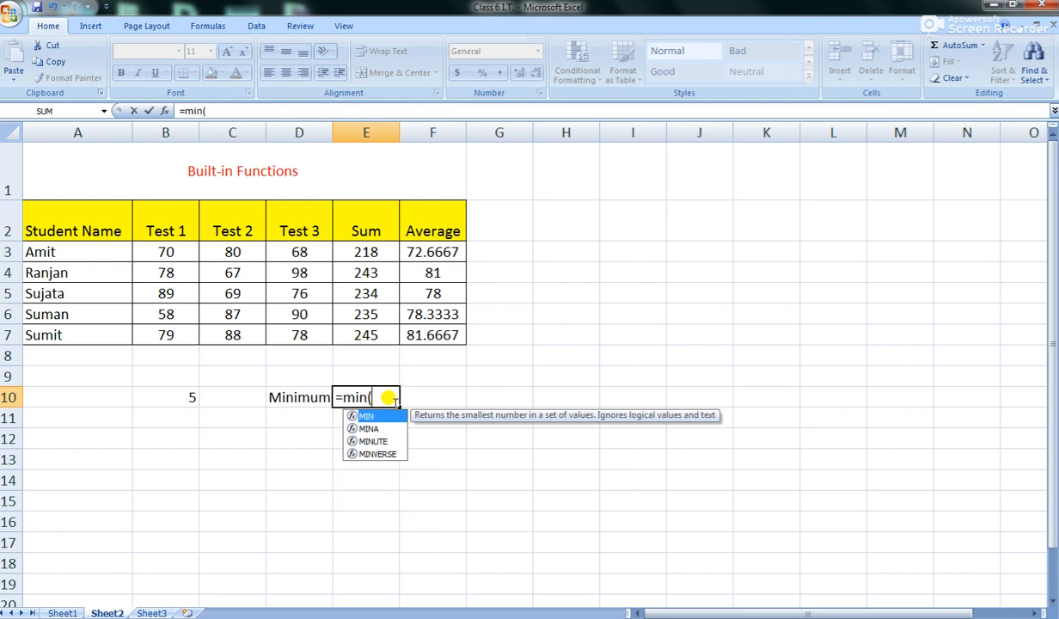
{"action": "type", "text": "("}
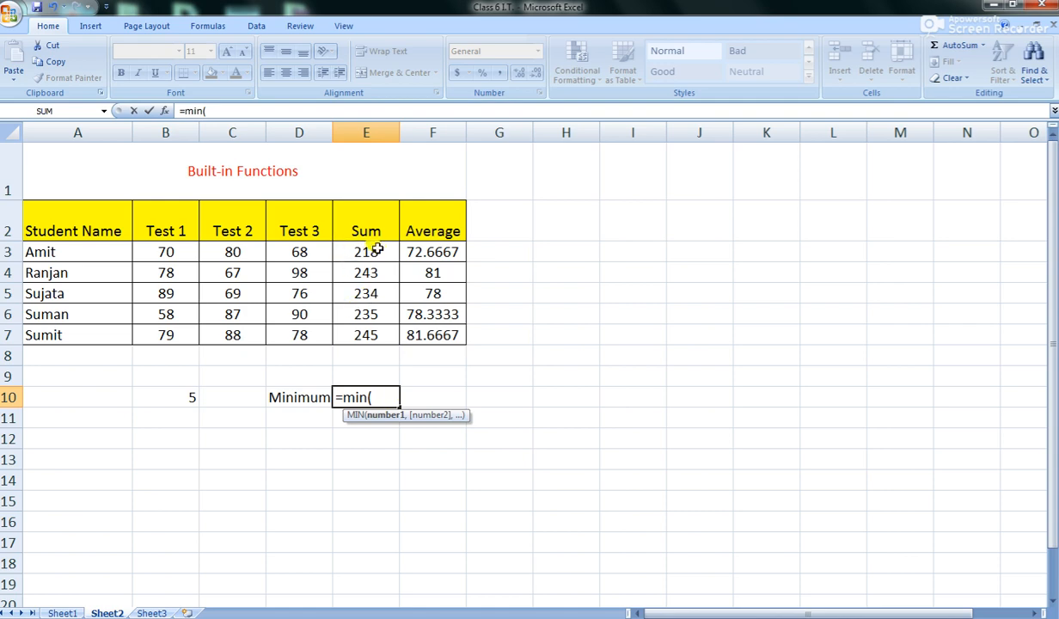
{"action": "left_click_drag", "start_coordinate": [370, 249], "coordinate": [366, 286]}
{"action": "left_click_drag", "start_coordinate": [364, 321], "coordinate": [365, 330]}
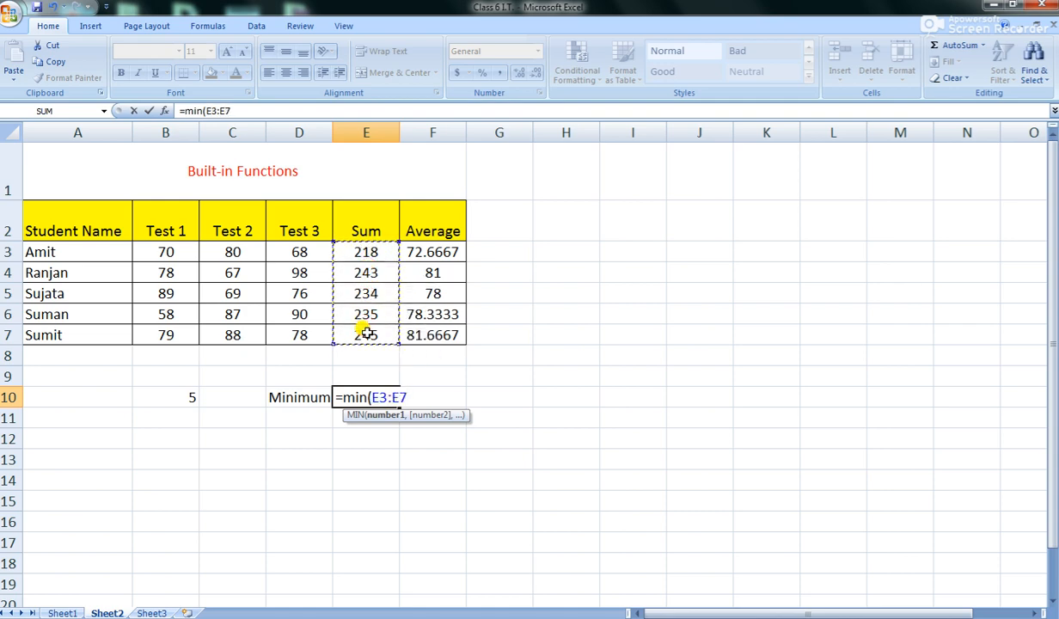
{"action": "type", "text": ")"}
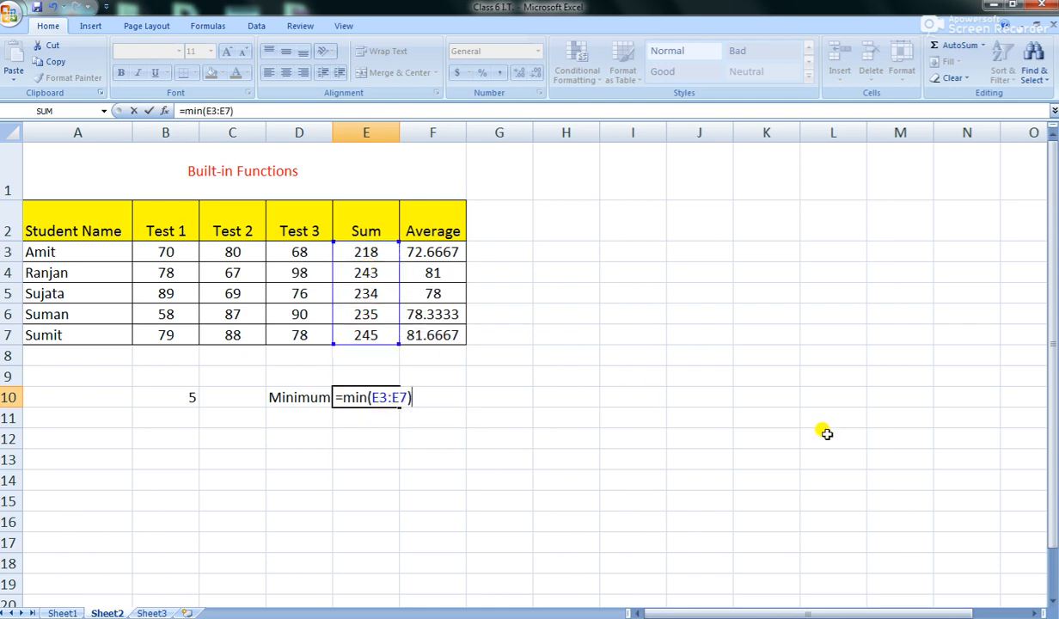
{"action": "key", "text": "Return"}
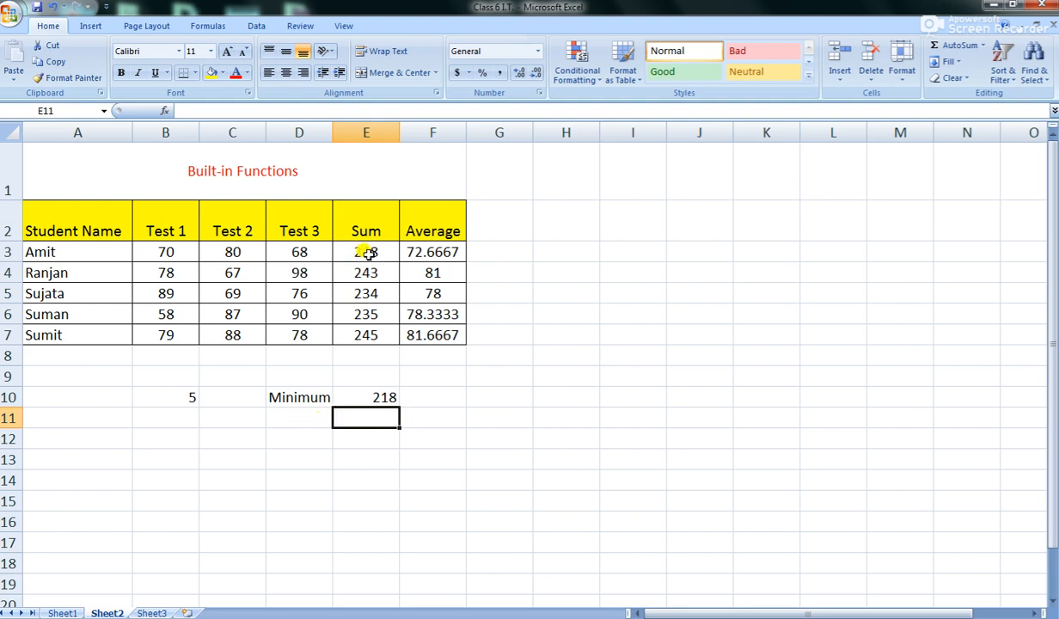
Step: Enter the label Maximum in cell D11
{"action": "left_click", "coordinate": [309, 422]}
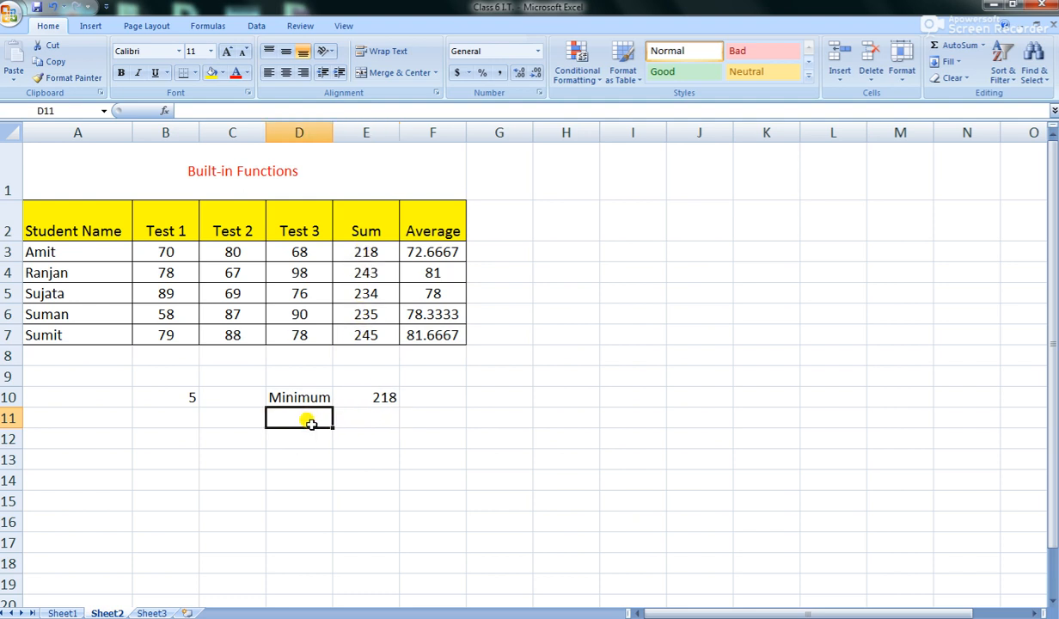
{"action": "type", "text": "Max"}
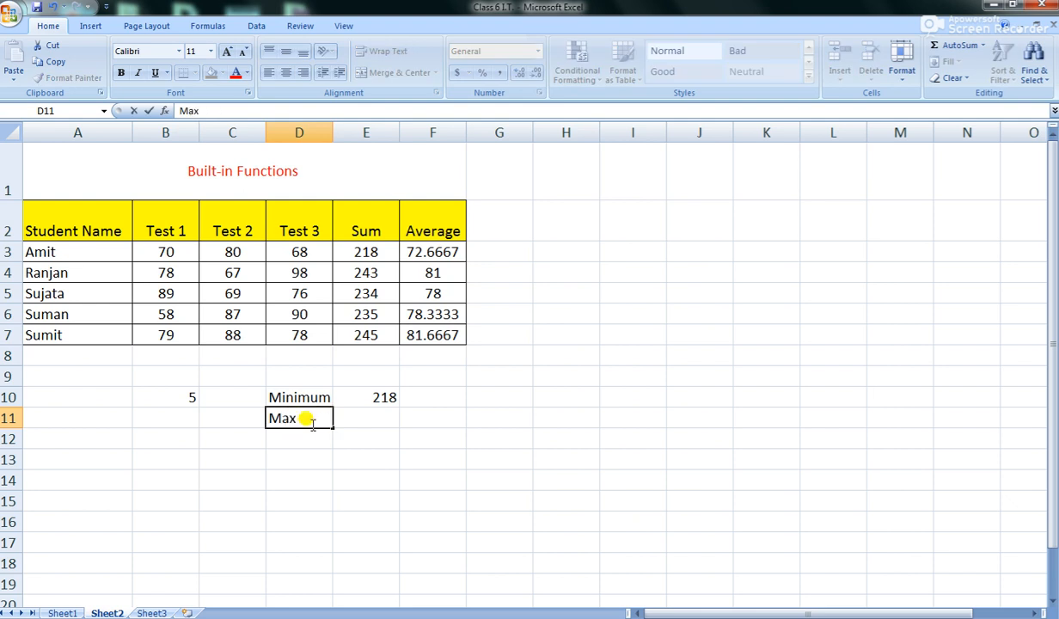
{"action": "type", "text": "imum"}
{"action": "key", "text": "Tab"}
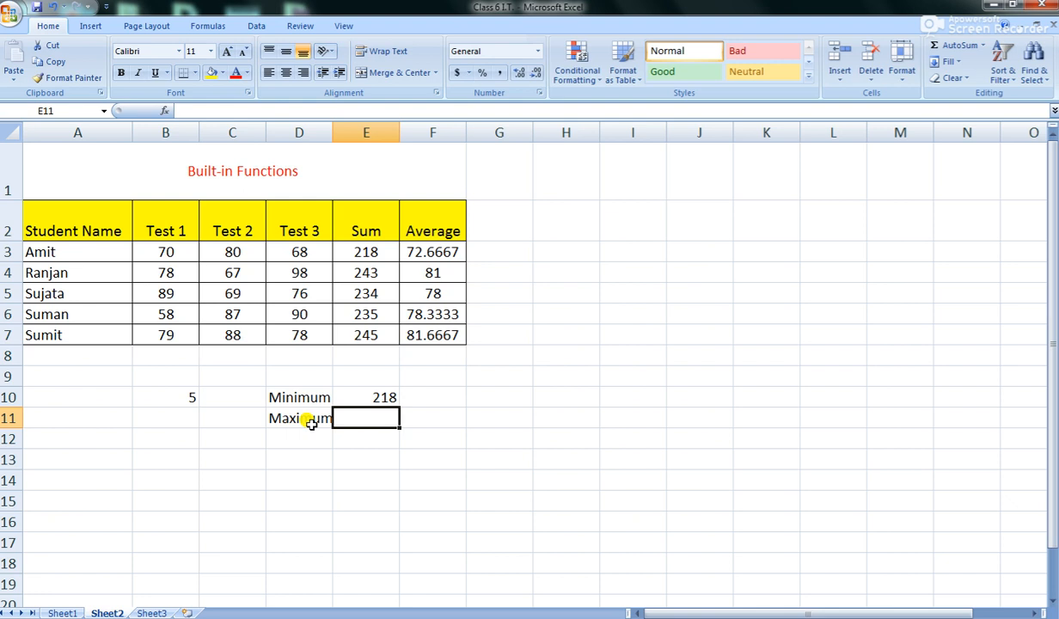
Step: Enter the formula =max(E3:E7) in cell E11 to find the highest value in the Sum column
{"action": "type", "text": "="}
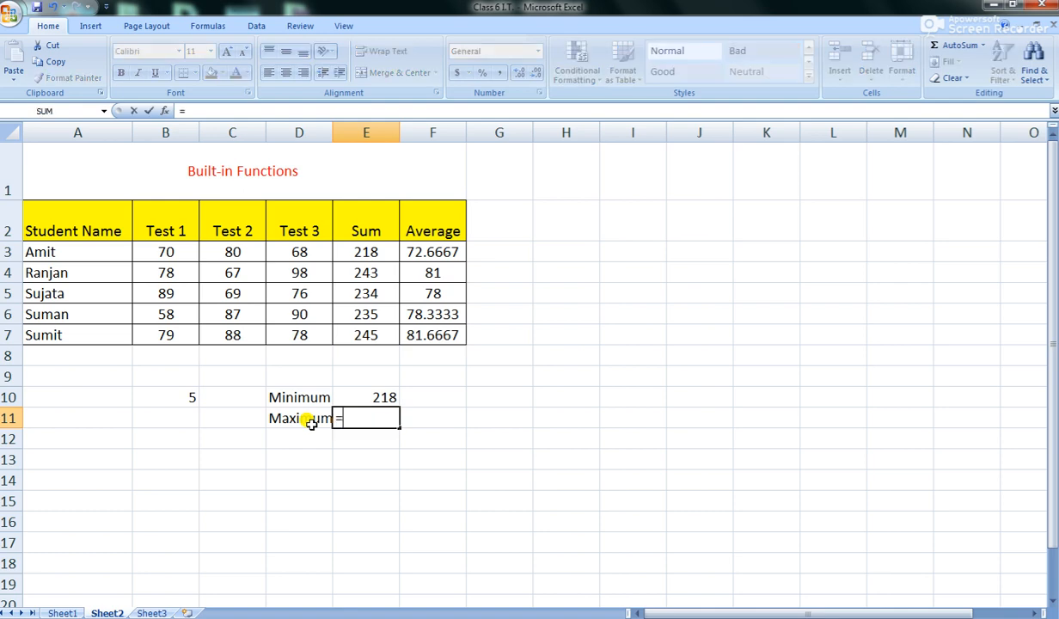
{"action": "type", "text": "max"}
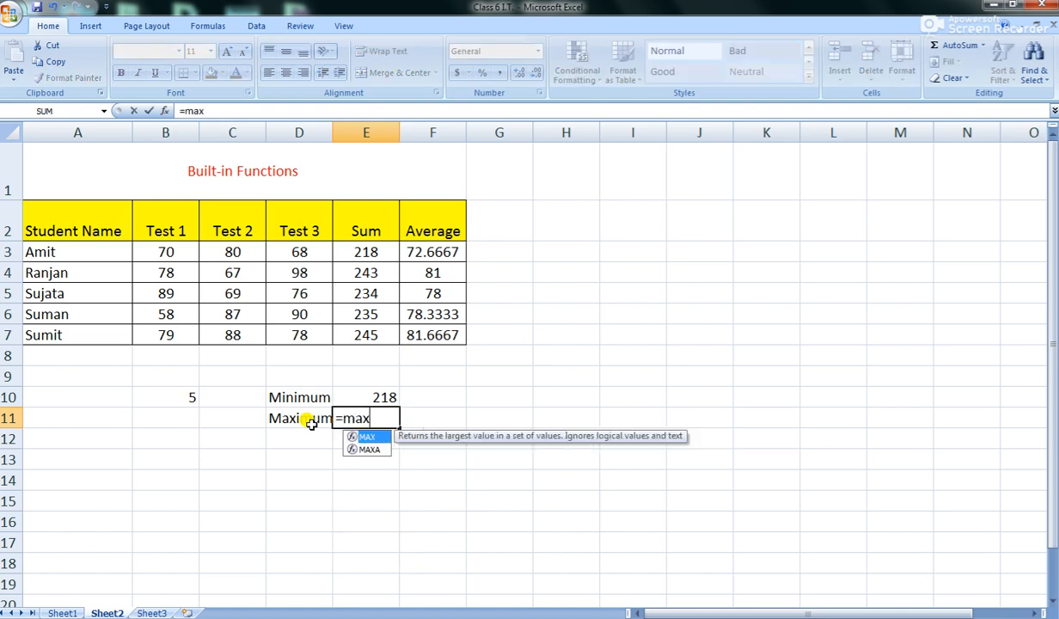
{"action": "type", "text": "("}
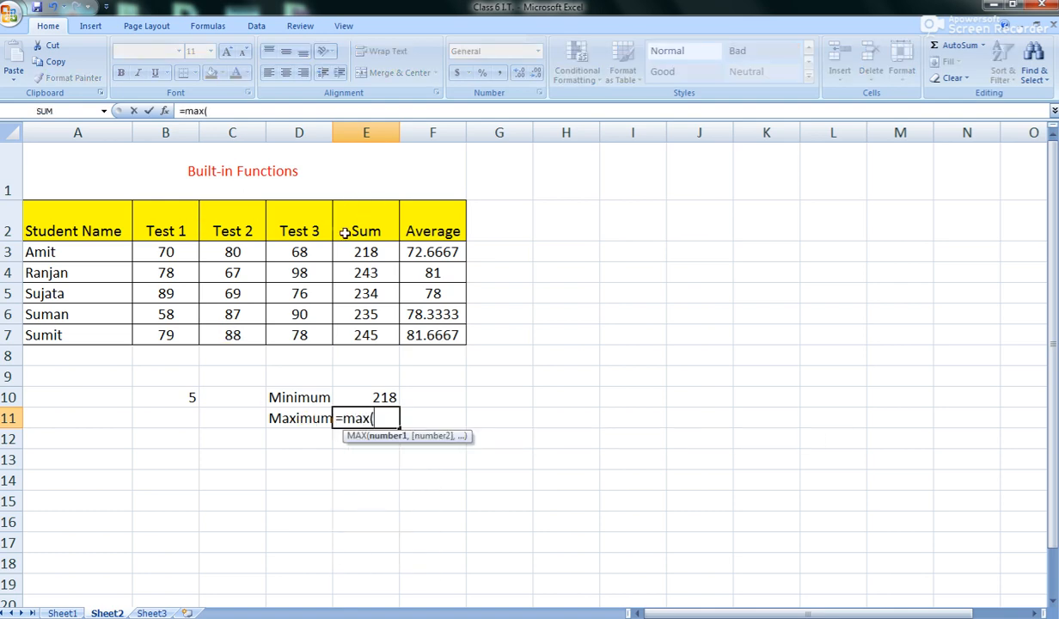
{"action": "left_click_drag", "start_coordinate": [368, 249], "coordinate": [379, 337]}
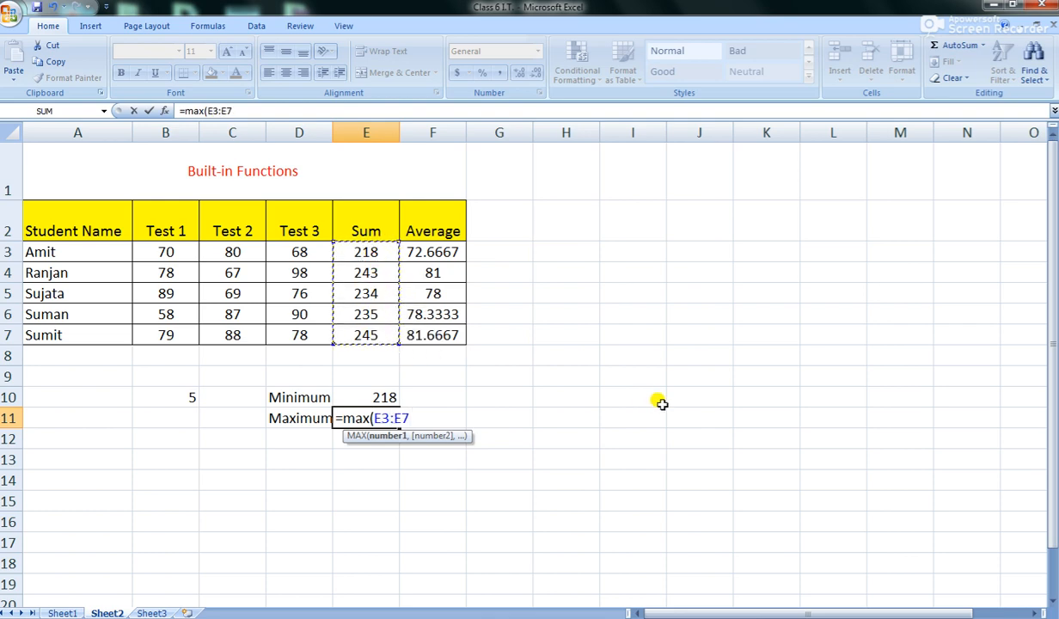
{"action": "type", "text": ")"}
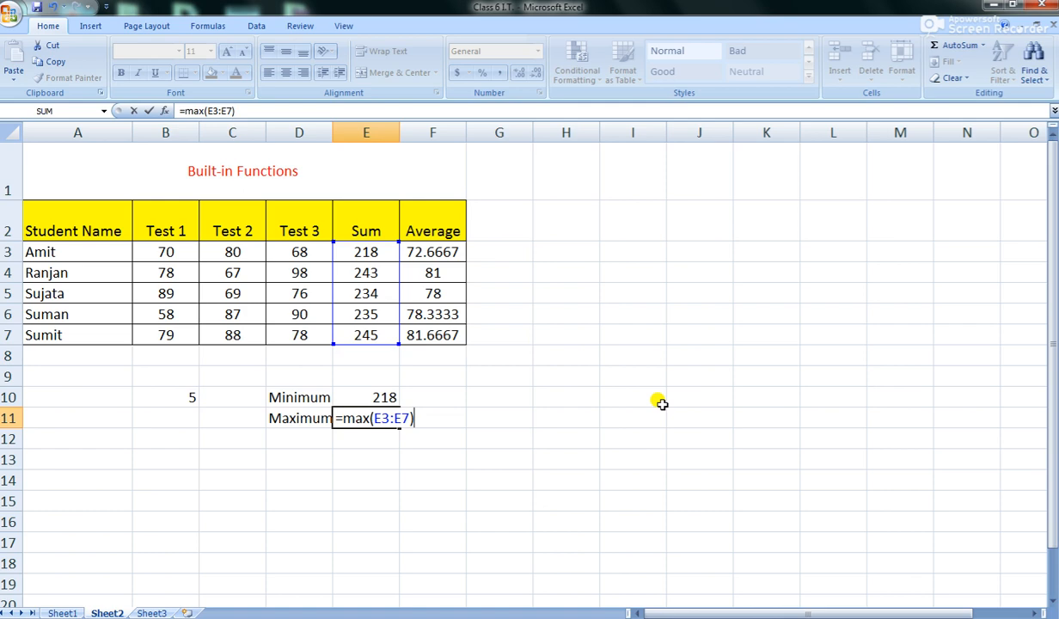
{"action": "key", "text": "Return"}
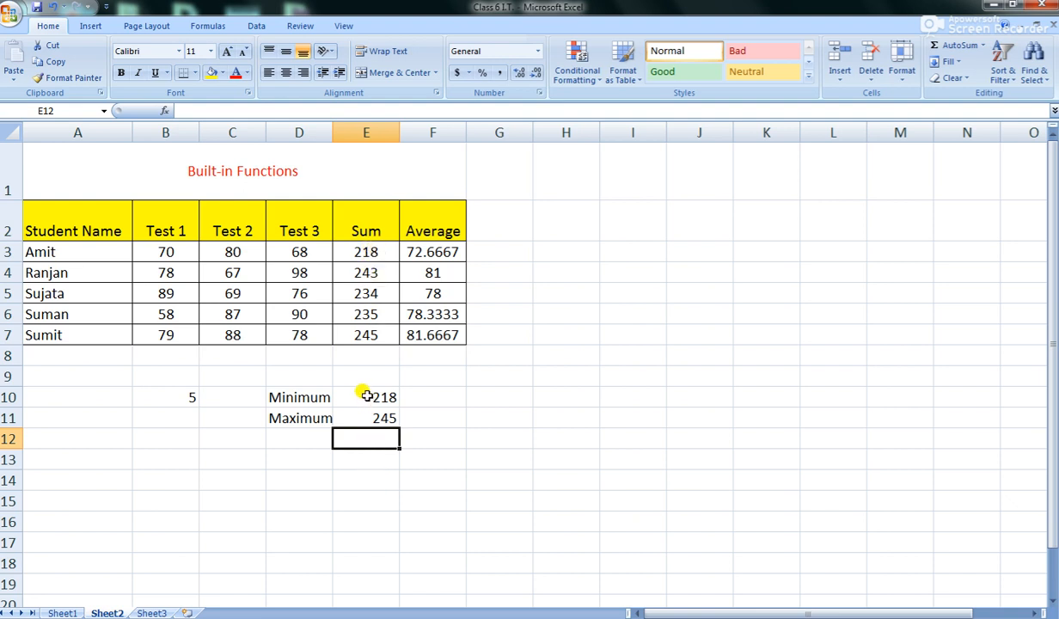
Step: Check the minimum formula in cell E10 and the maximum formula in cell E11
{"action": "double_click", "coordinate": [351, 394]}
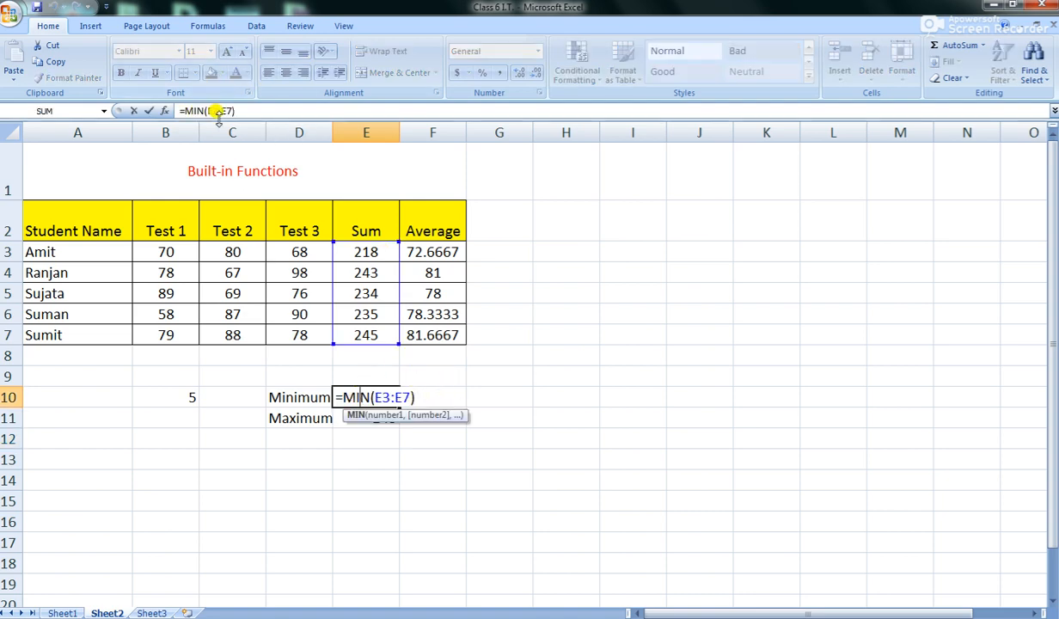
{"action": "left_click", "coordinate": [401, 460]}
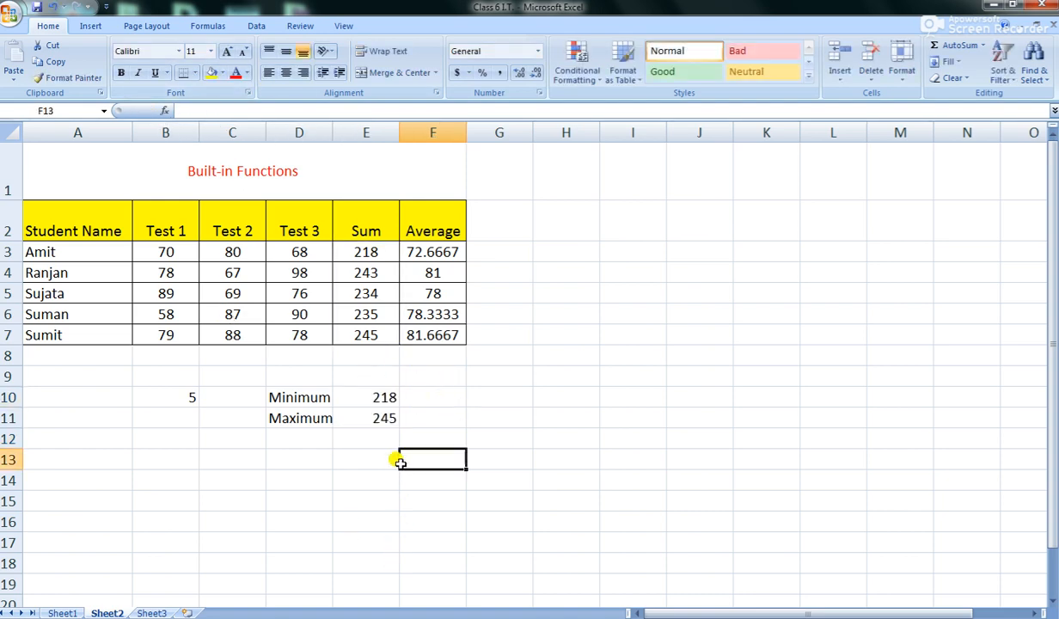
{"action": "left_click", "coordinate": [366, 413]}
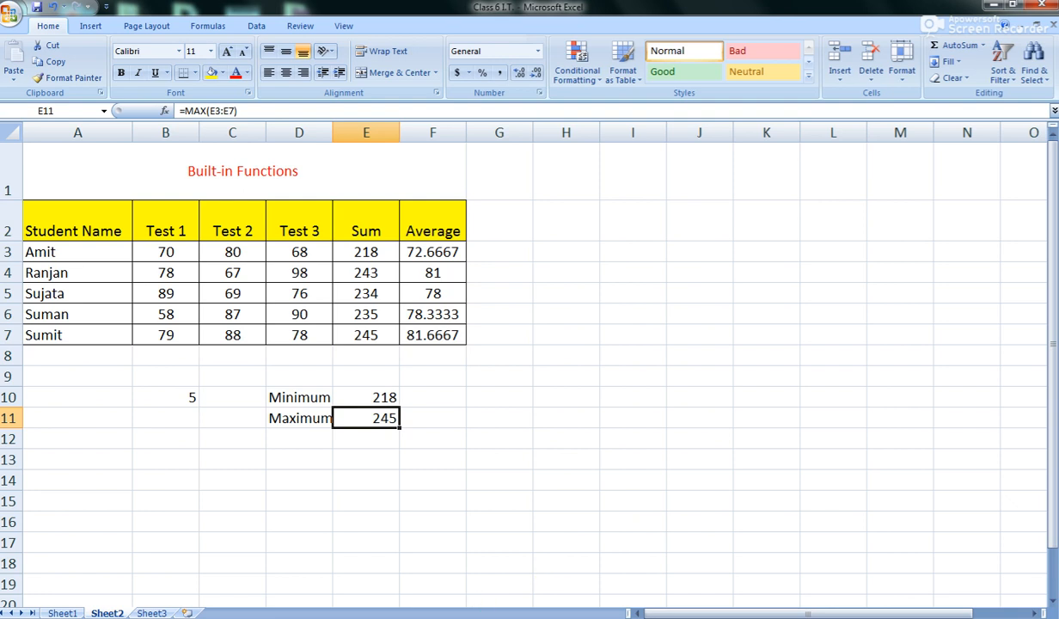
{"action": "left_click", "coordinate": [172, 479]}
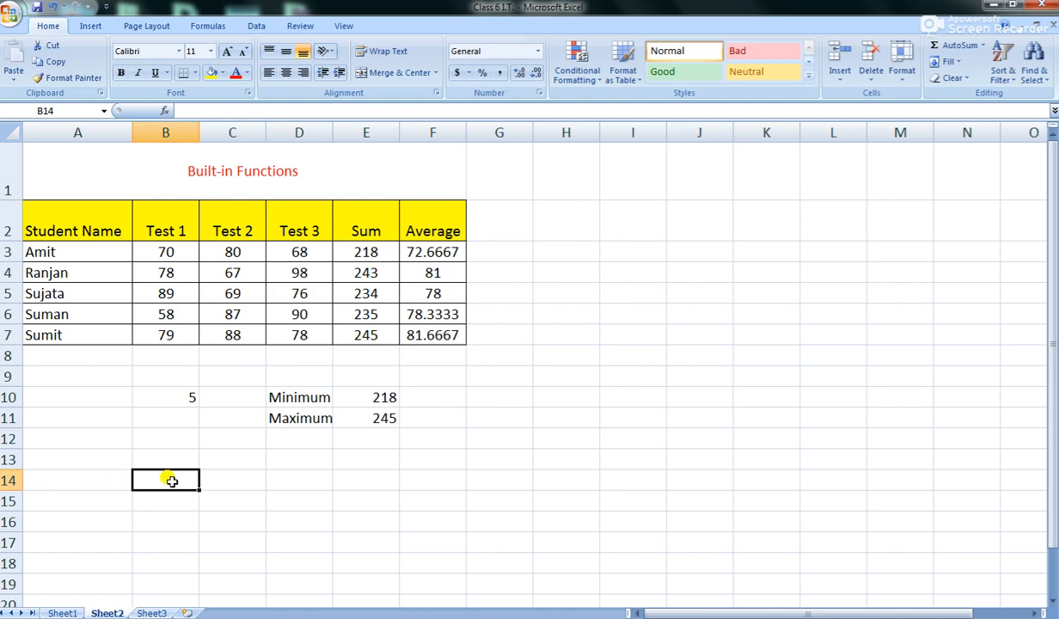
Step: On Sheet3, enter the number 5 in cell A4 and the number 2 in cell B4
{"action": "left_click", "coordinate": [151, 612]}
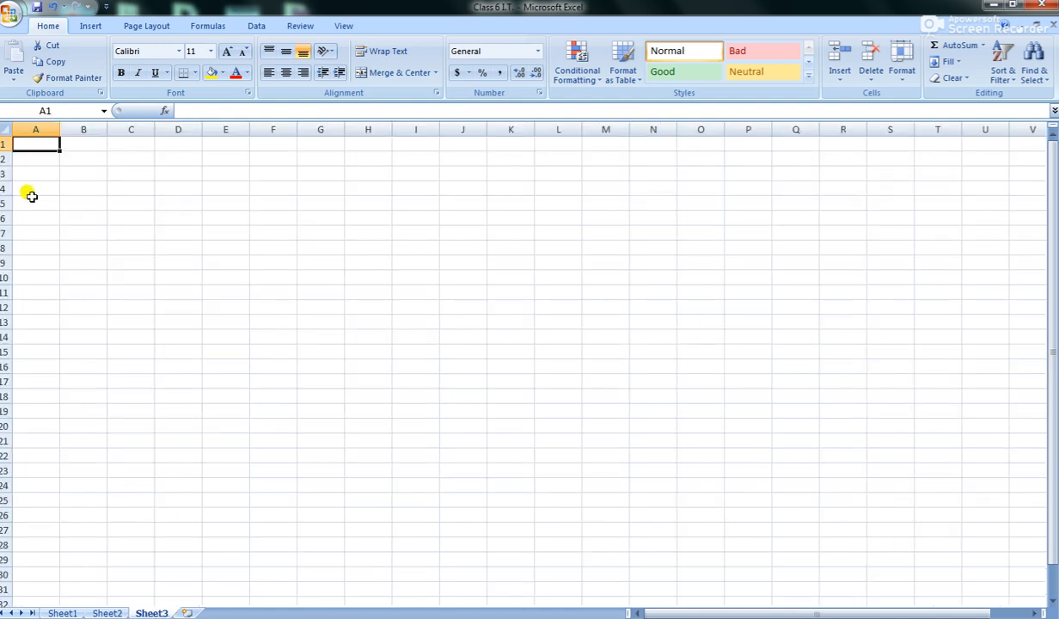
{"action": "left_click", "coordinate": [1031, 618]}
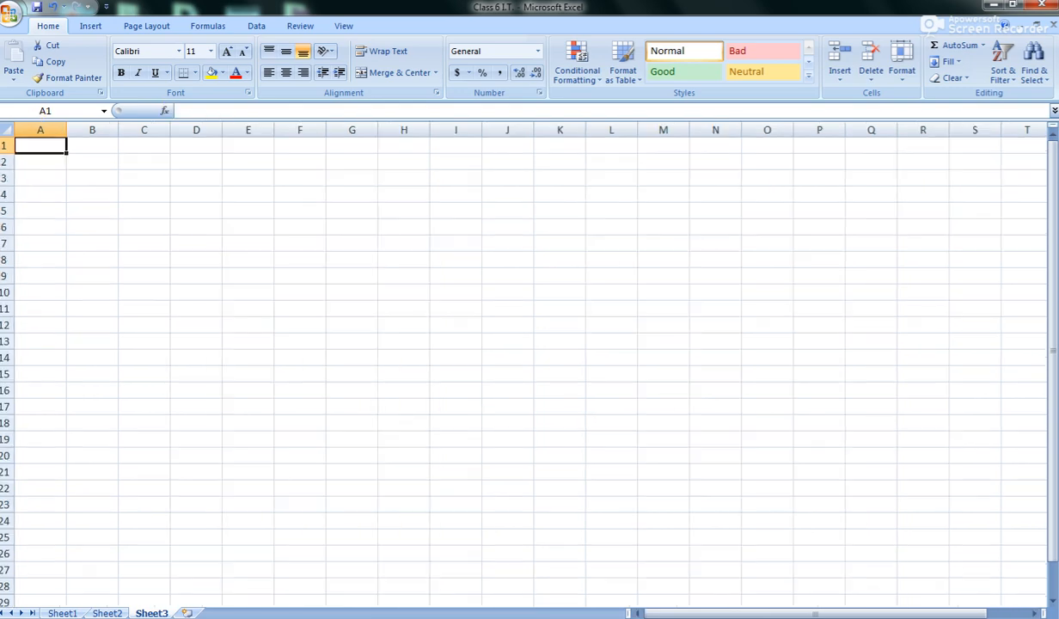
{"action": "left_click", "coordinate": [1031, 617]}
{"action": "left_click", "coordinate": [1031, 618]}
{"action": "left_click", "coordinate": [1031, 618]}
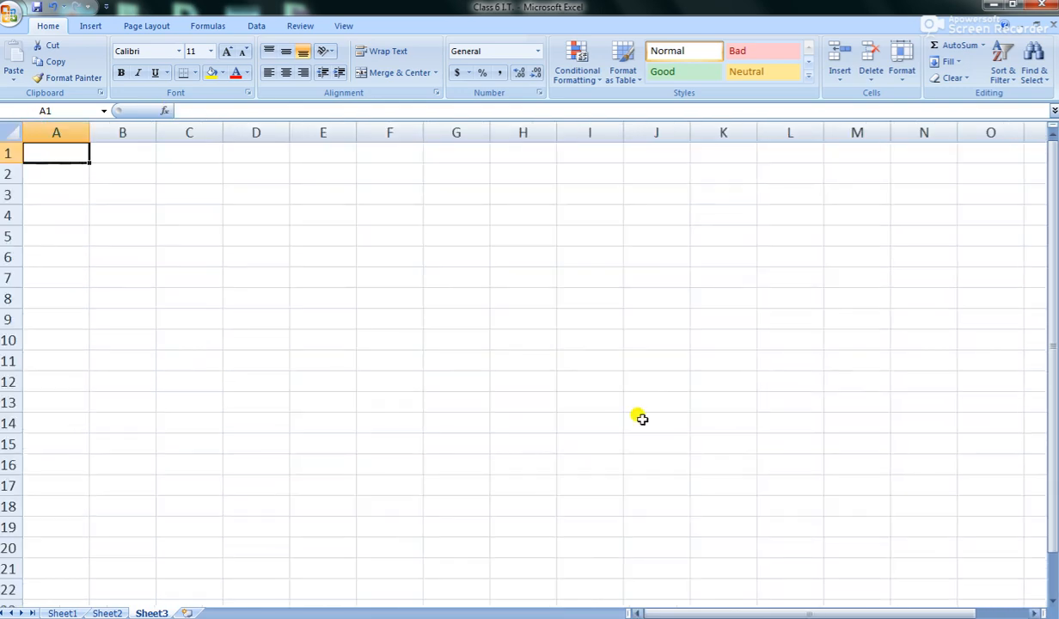
{"action": "left_click", "coordinate": [56, 215]}
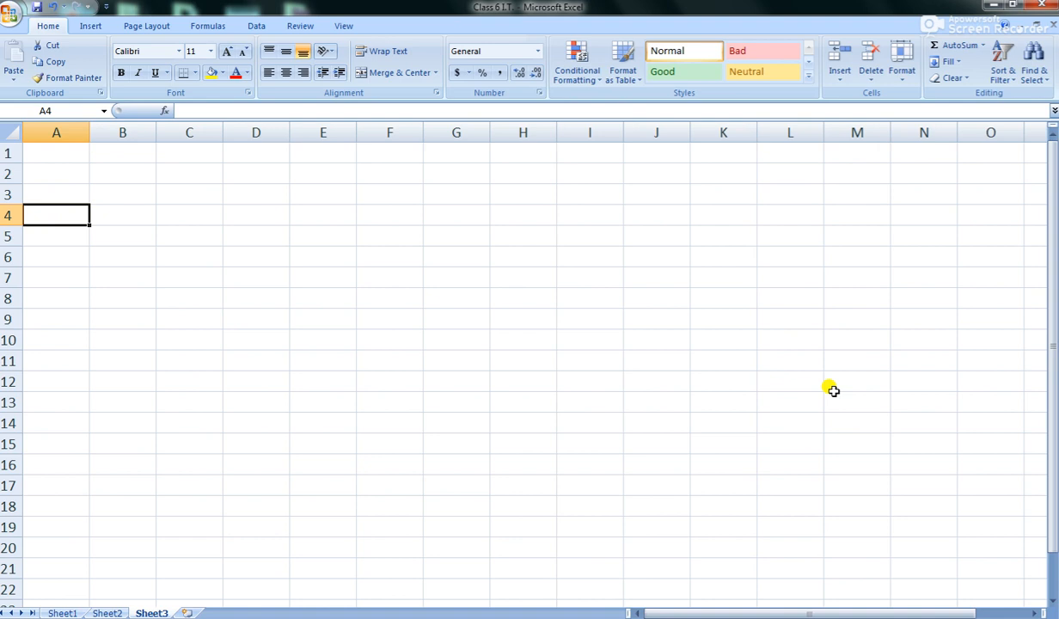
{"action": "type", "text": "5"}
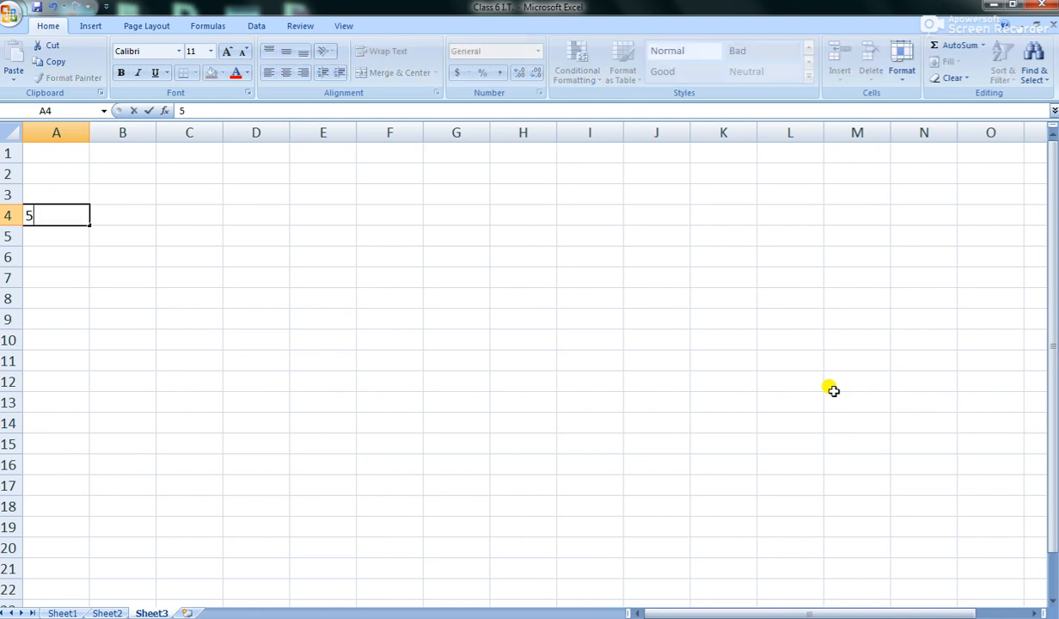
{"action": "key", "text": "Tab"}
{"action": "type", "text": "2"}
{"action": "key", "text": "Tab"}
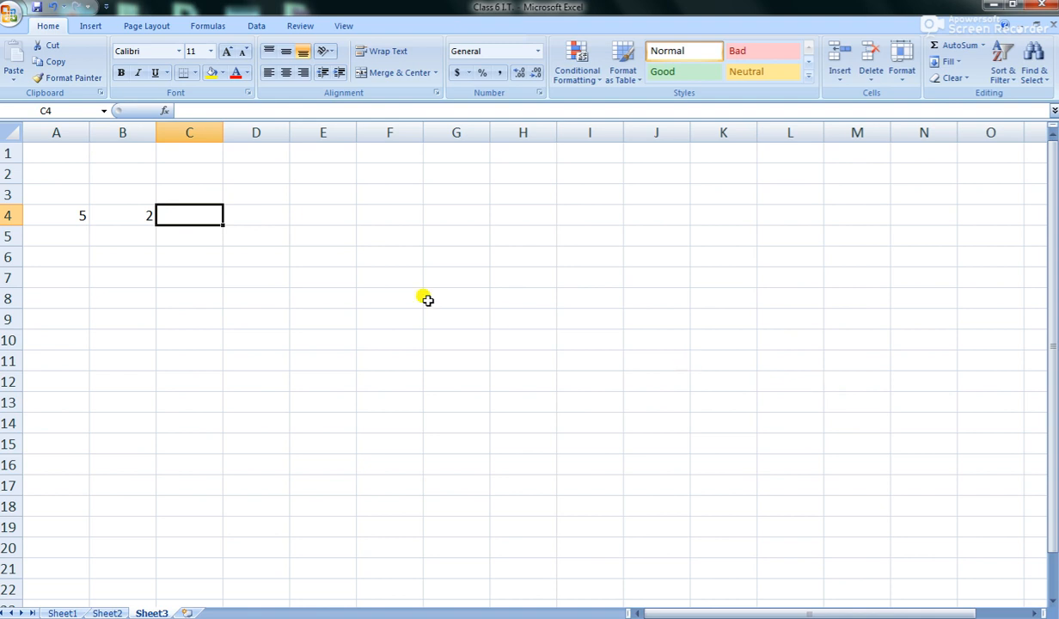
Step: Write the worked example 5X5=25 as text in cell F4
{"action": "left_click", "coordinate": [390, 217]}
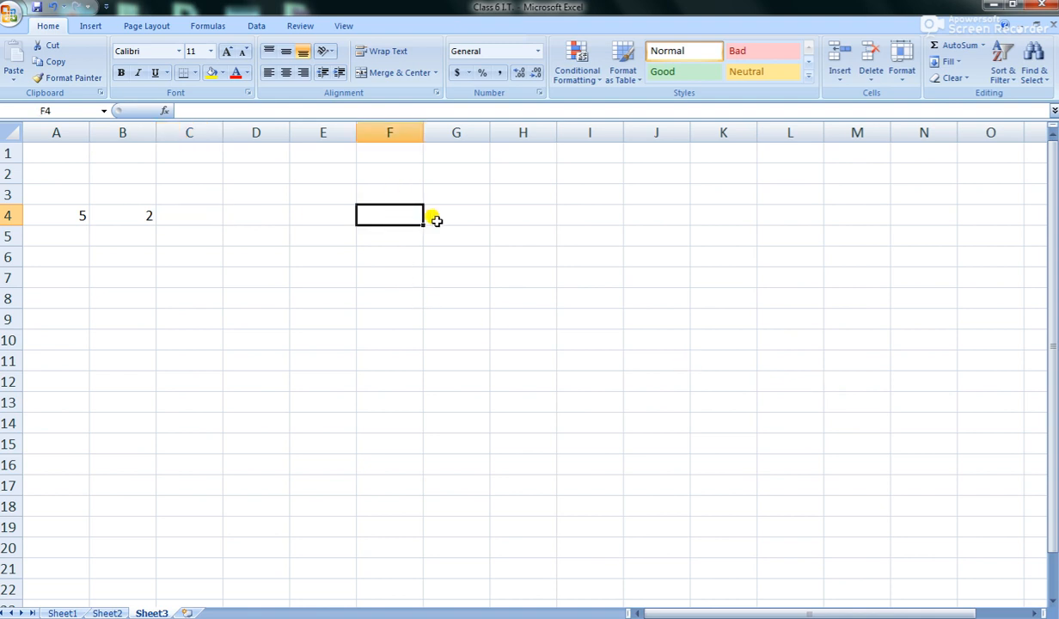
{"action": "type", "text": "5"}
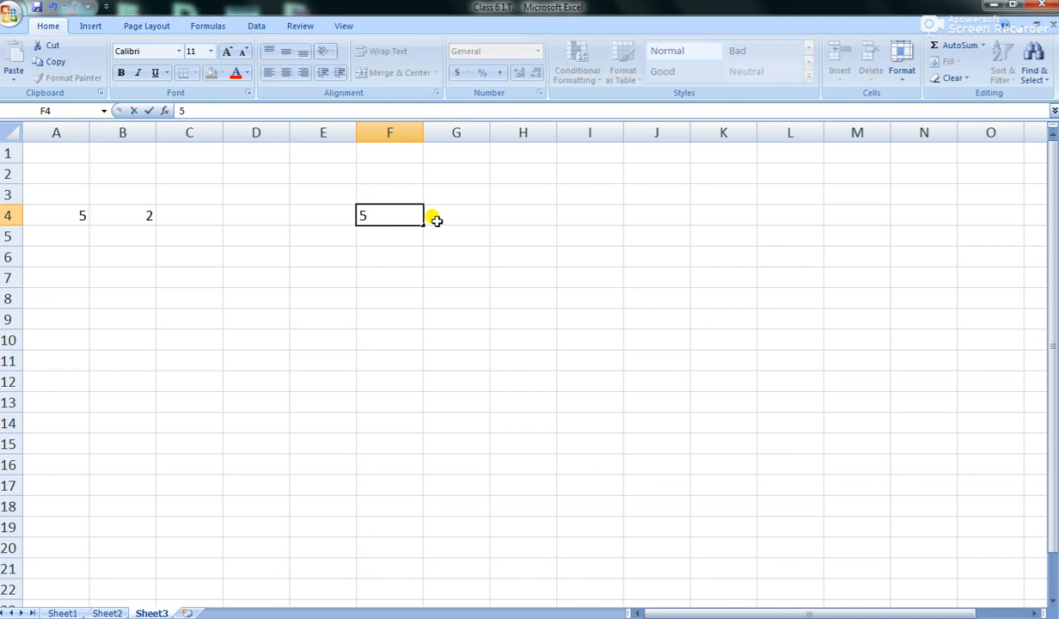
{"action": "type", "text": "X5=25"}
{"action": "left_click", "coordinate": [393, 358]}
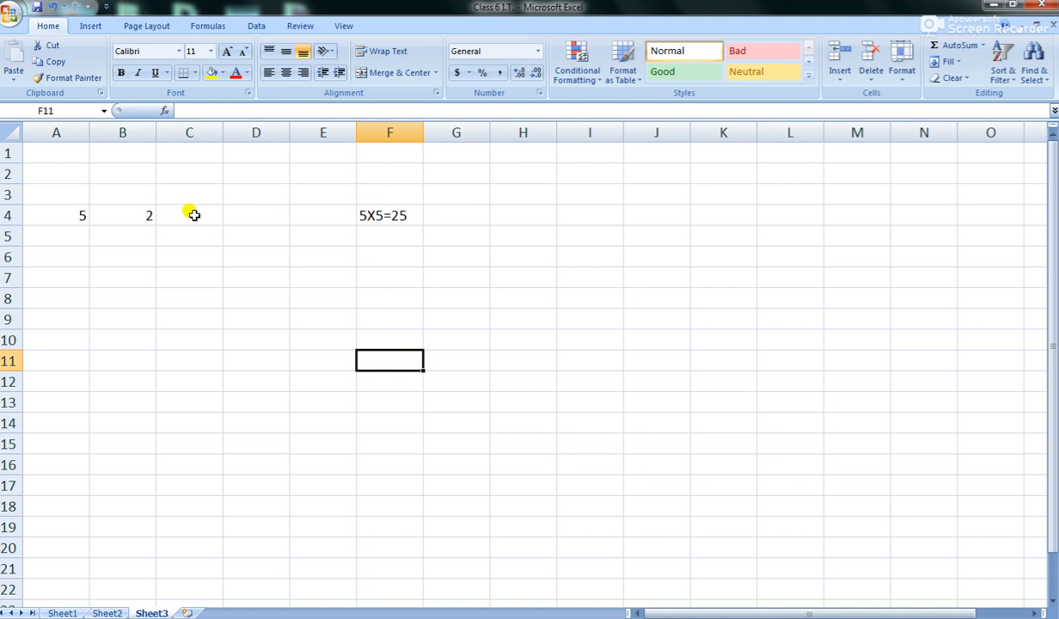
{"action": "left_click", "coordinate": [194, 215]}
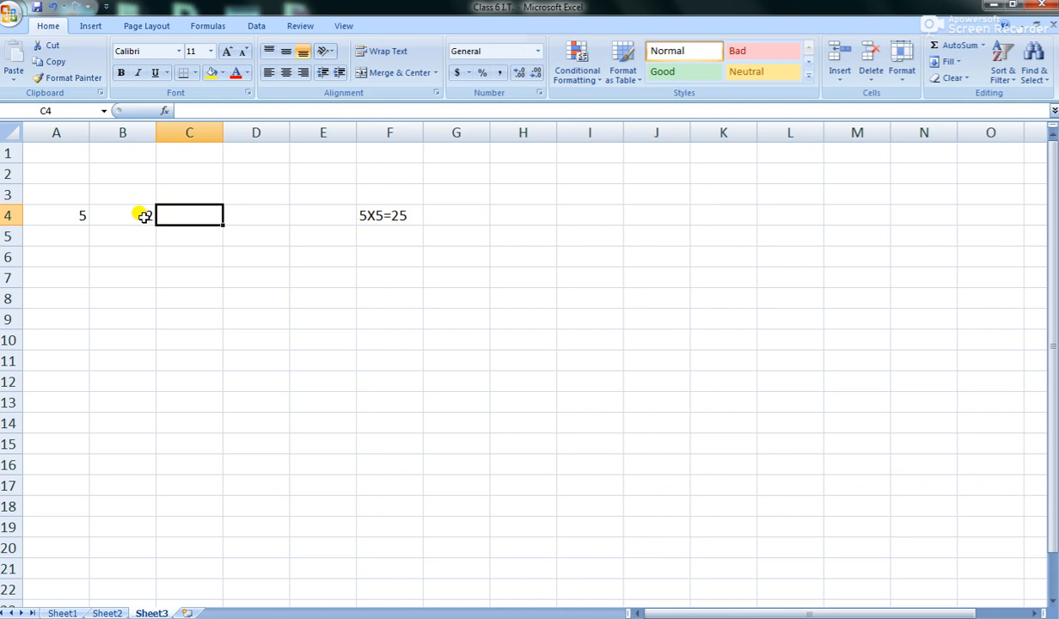
Step: Add the heading No in cell A3 and the heading Power in cell B3
{"action": "left_click", "coordinate": [73, 183]}
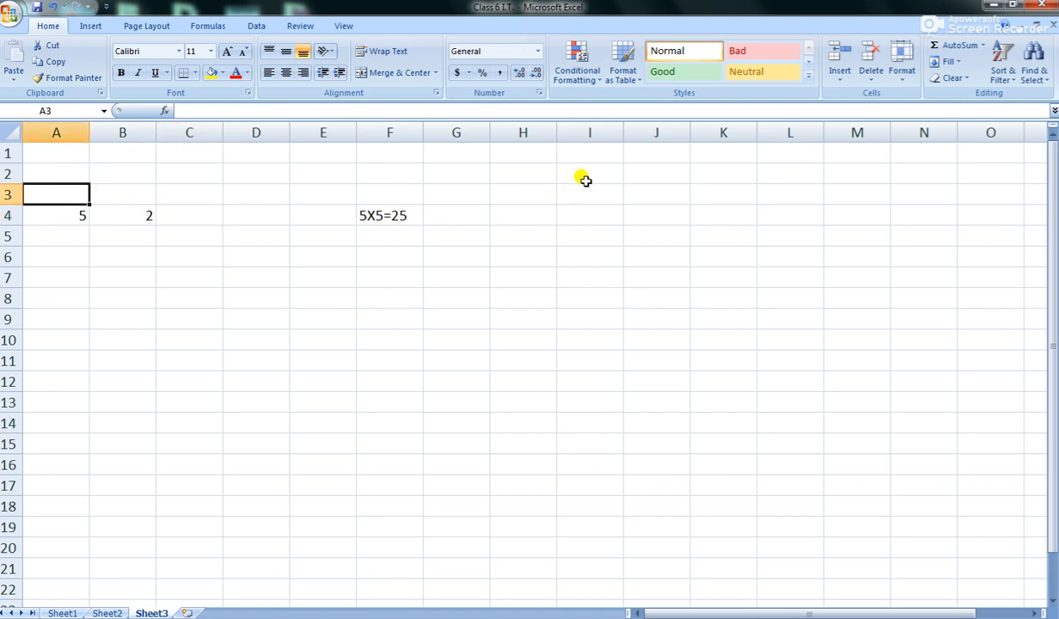
{"action": "type", "text": "No0"}
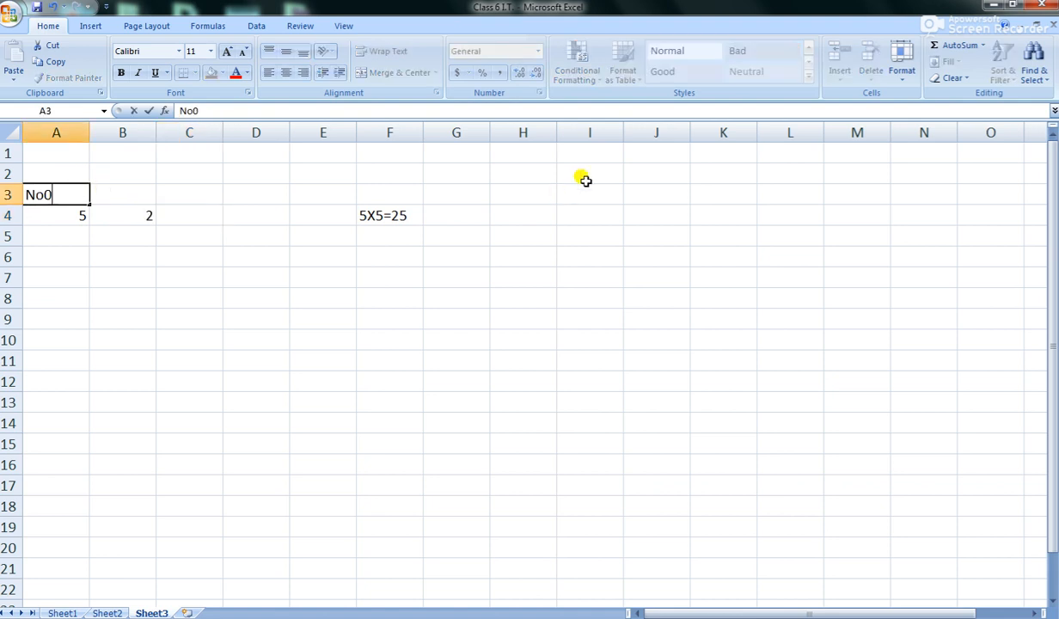
{"action": "key", "text": "BackSpace"}
{"action": "key", "text": "Tab"}
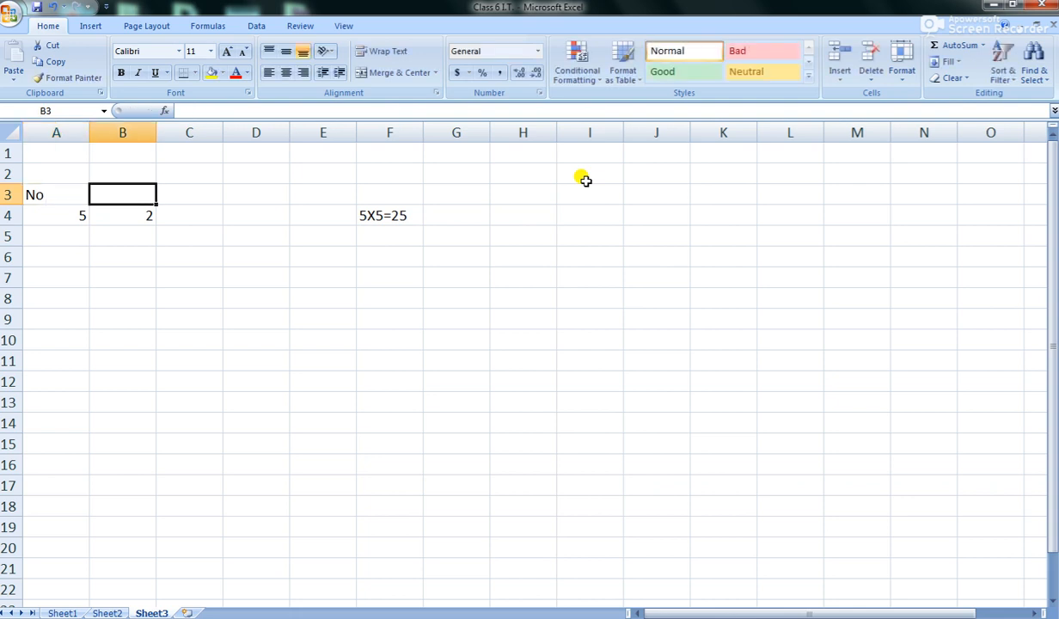
{"action": "type", "text": "Power"}
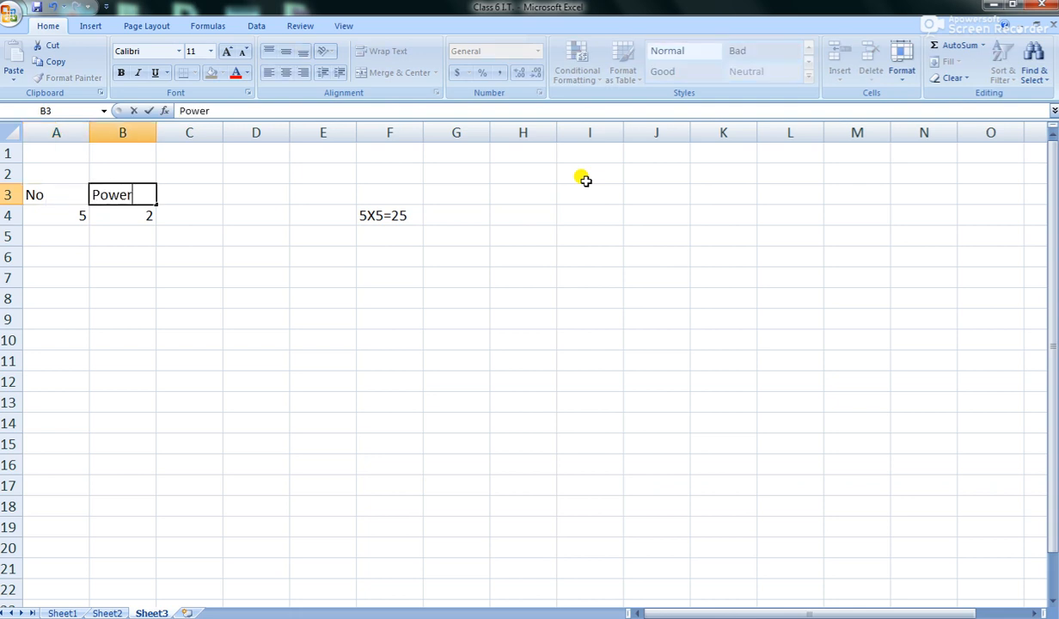
{"action": "left_click", "coordinate": [280, 309]}
Step: Enter the formula =power(A4,B4) in cell C4 to raise the number to its power
{"action": "left_click", "coordinate": [185, 211]}
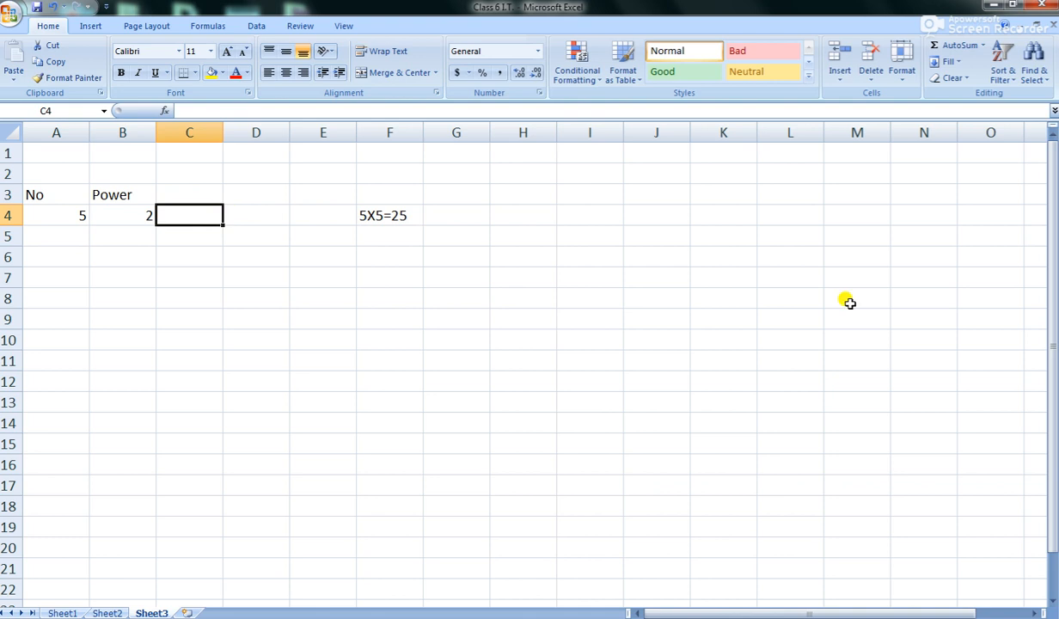
{"action": "type", "text": "="}
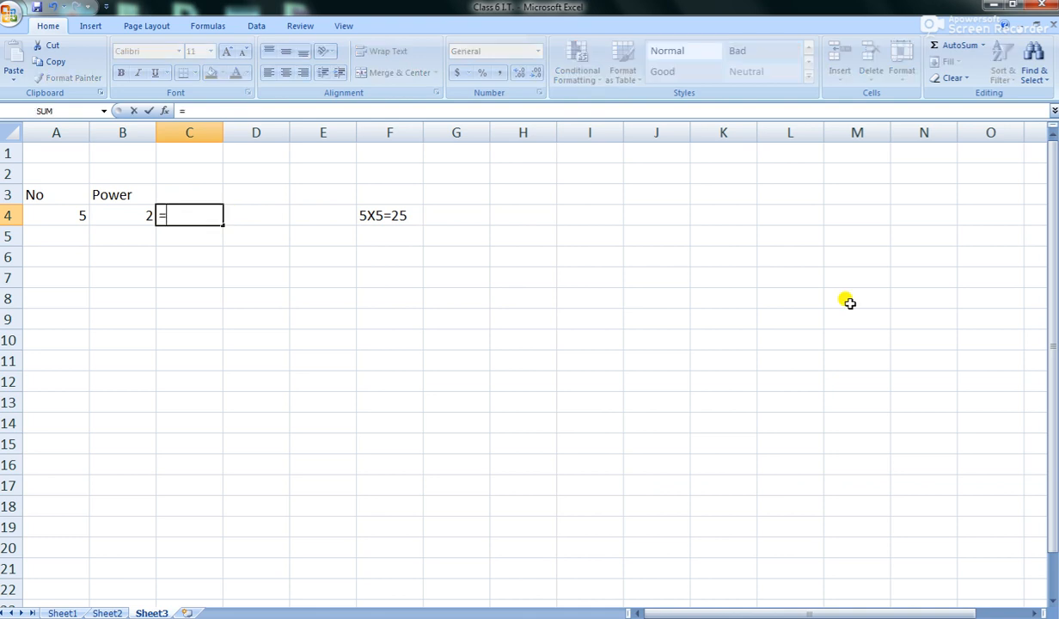
{"action": "type", "text": "power"}
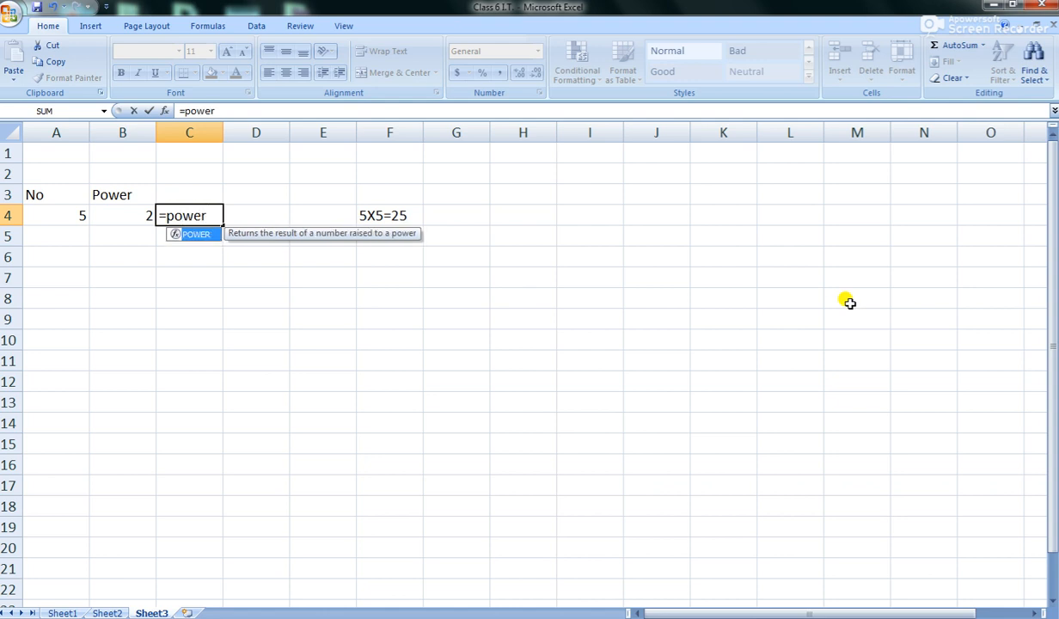
{"action": "type", "text": "("}
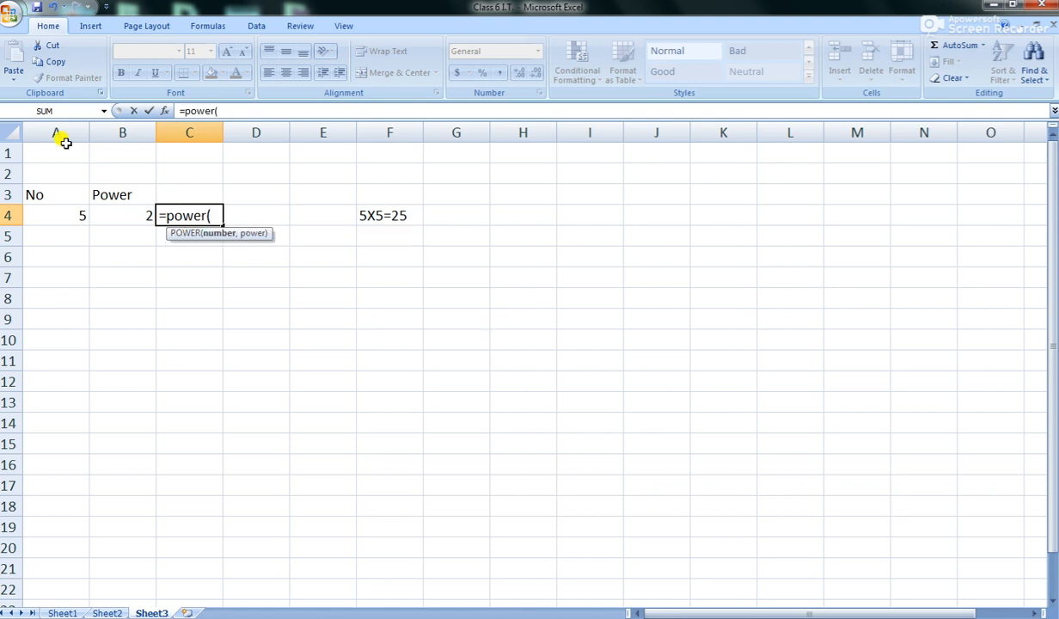
{"action": "left_click", "coordinate": [75, 214]}
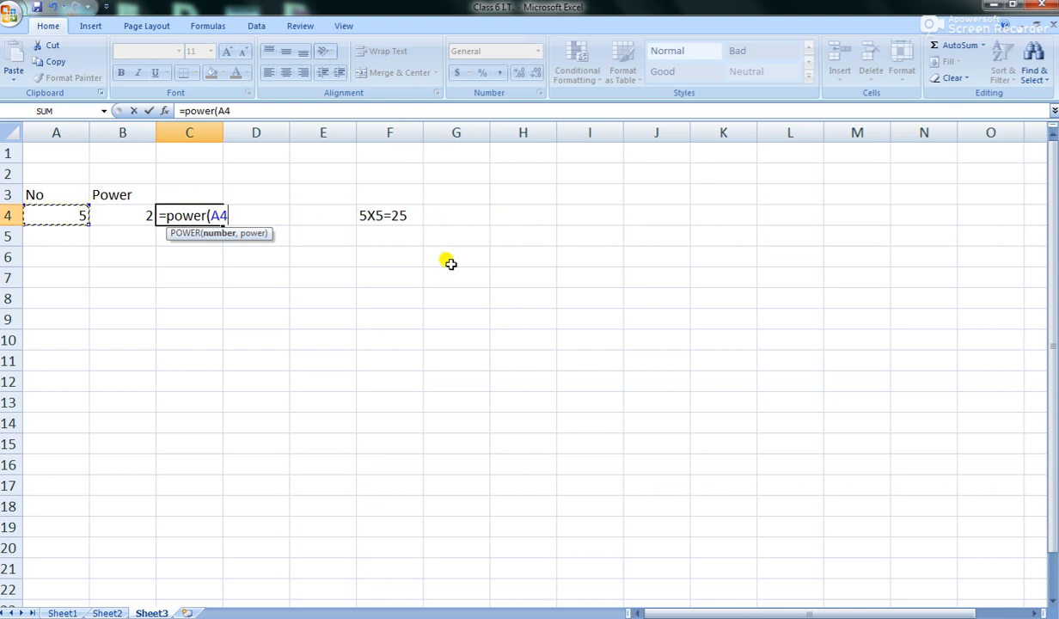
{"action": "type", "text": ","}
{"action": "left_click", "coordinate": [129, 214]}
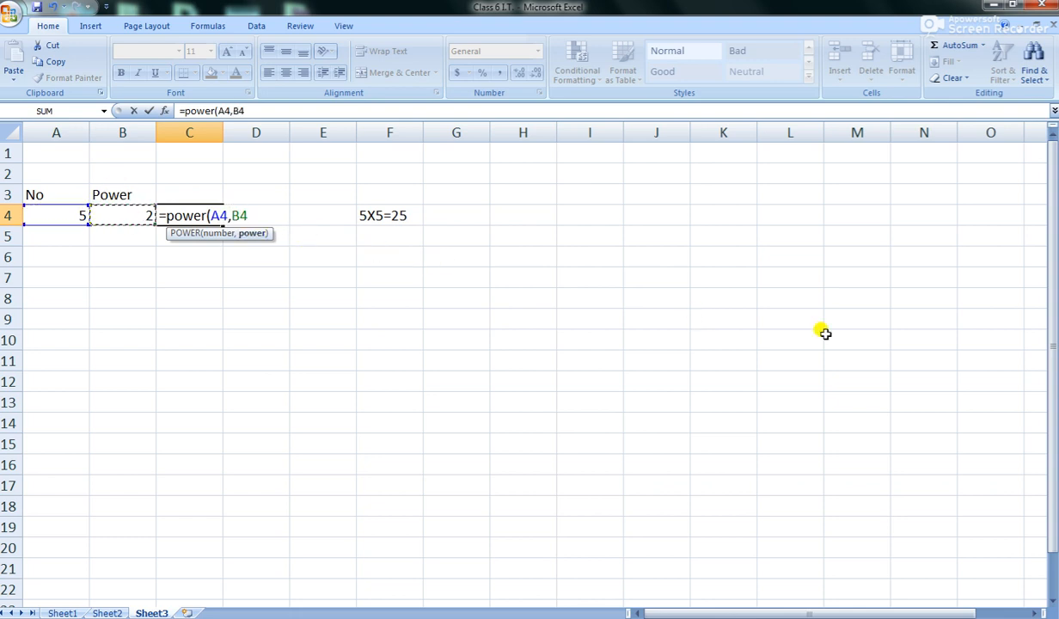
{"action": "type", "text": ")"}
{"action": "key", "text": "Return"}
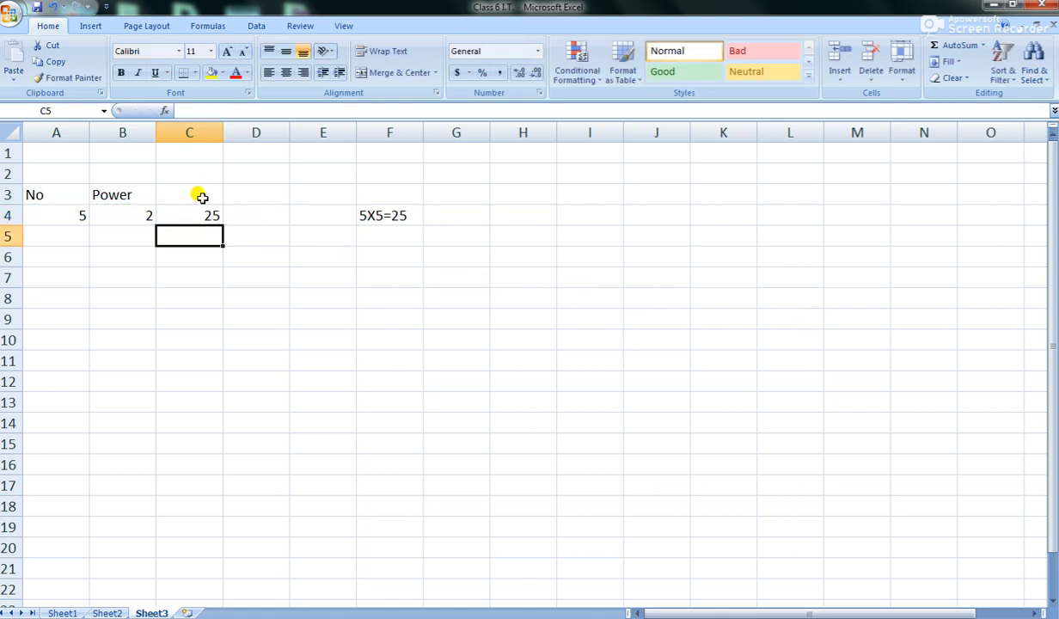
{"action": "left_click", "coordinate": [78, 237]}
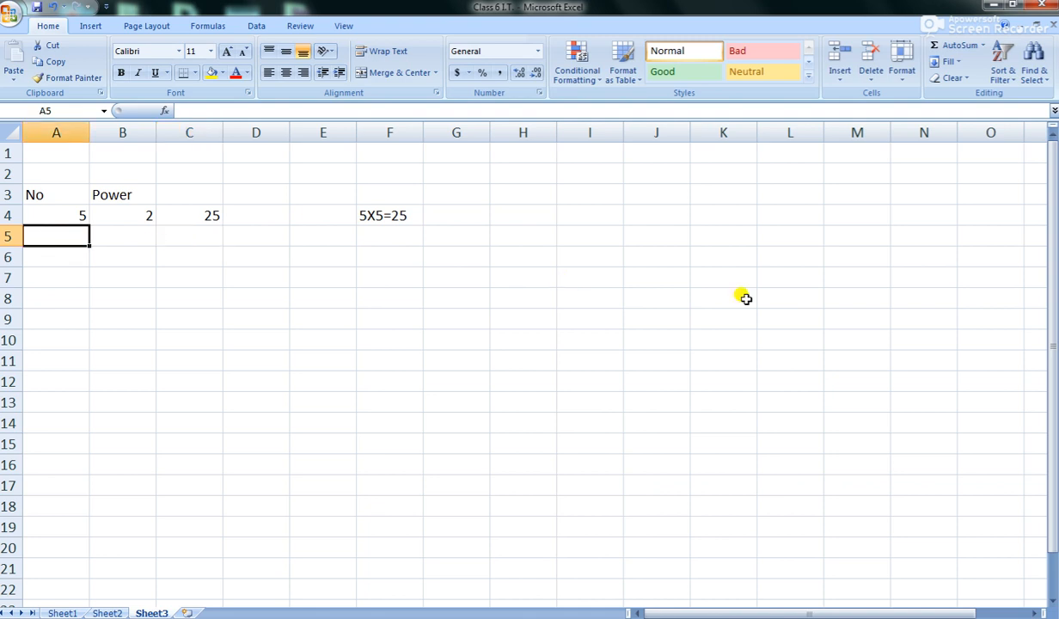
Step: Enter the number 3 in cell A5 and the power 4 in cell B5
{"action": "type", "text": "3"}
{"action": "key", "text": "Tab"}
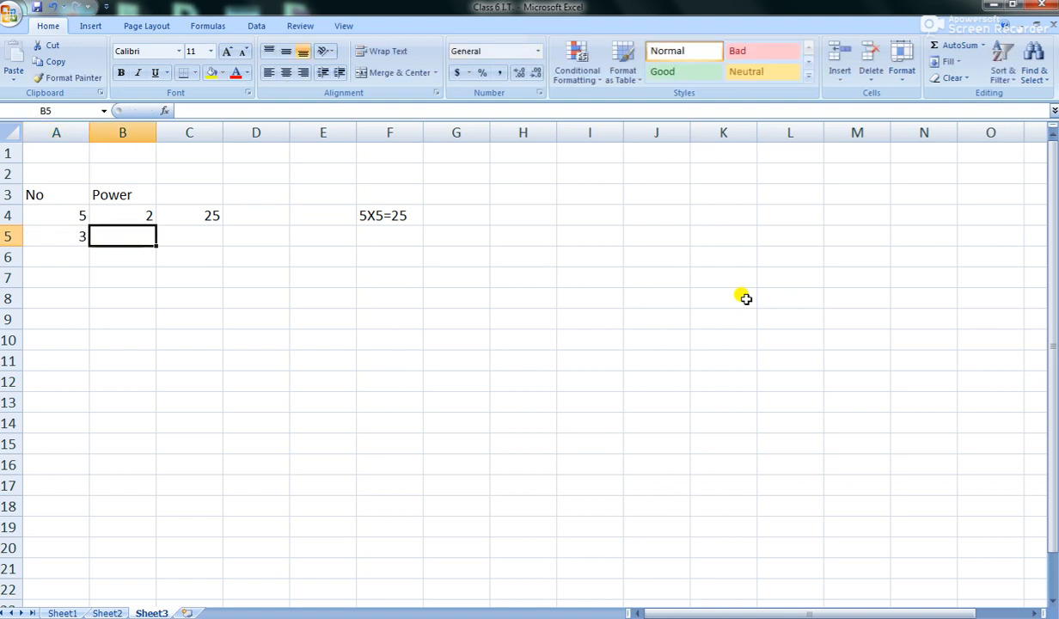
{"action": "type", "text": "4"}
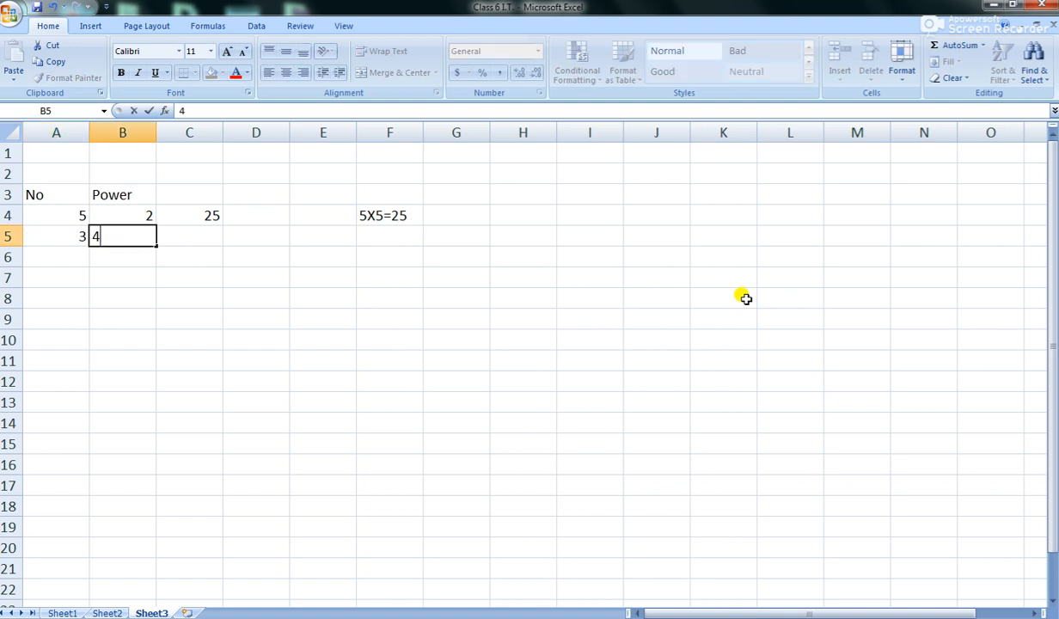
Step: Write the worked example 3x3x3x3= as text in cell F5
{"action": "left_click", "coordinate": [382, 237]}
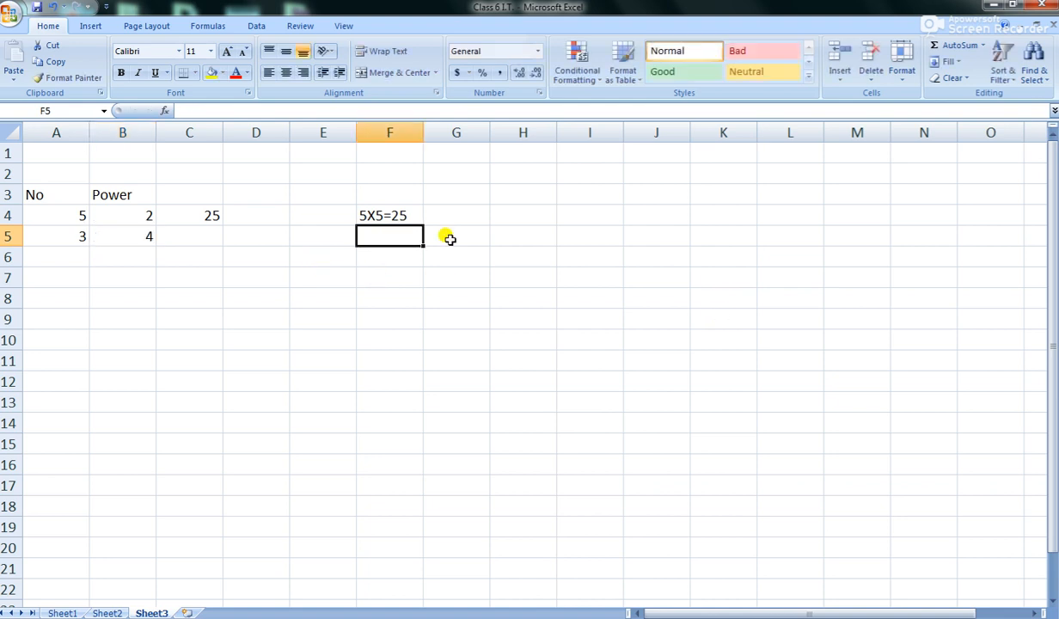
{"action": "type", "text": "3x"}
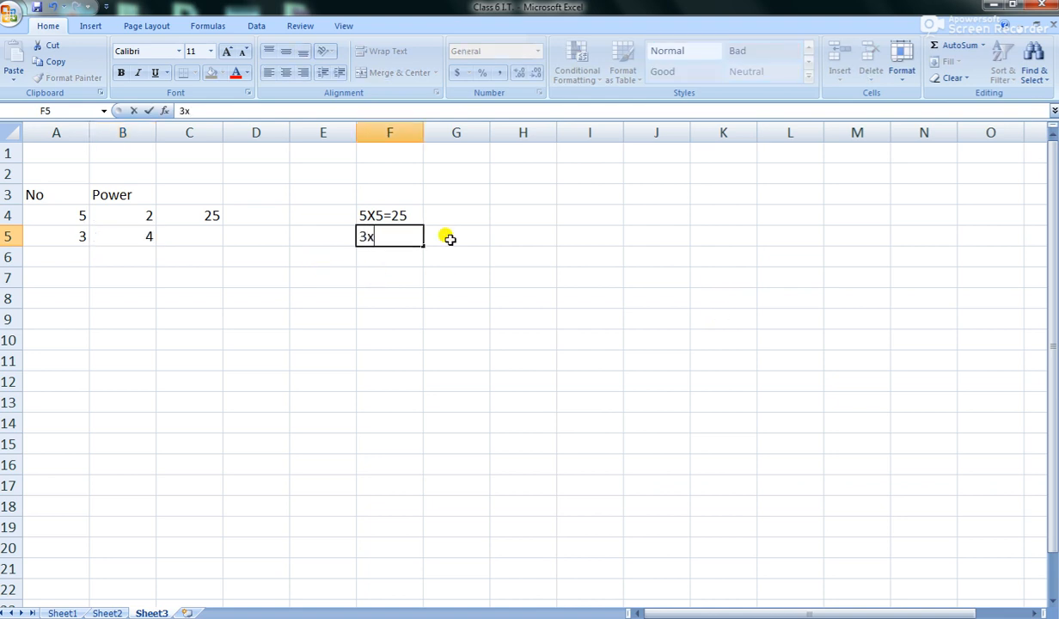
{"action": "type", "text": "3x3x3="}
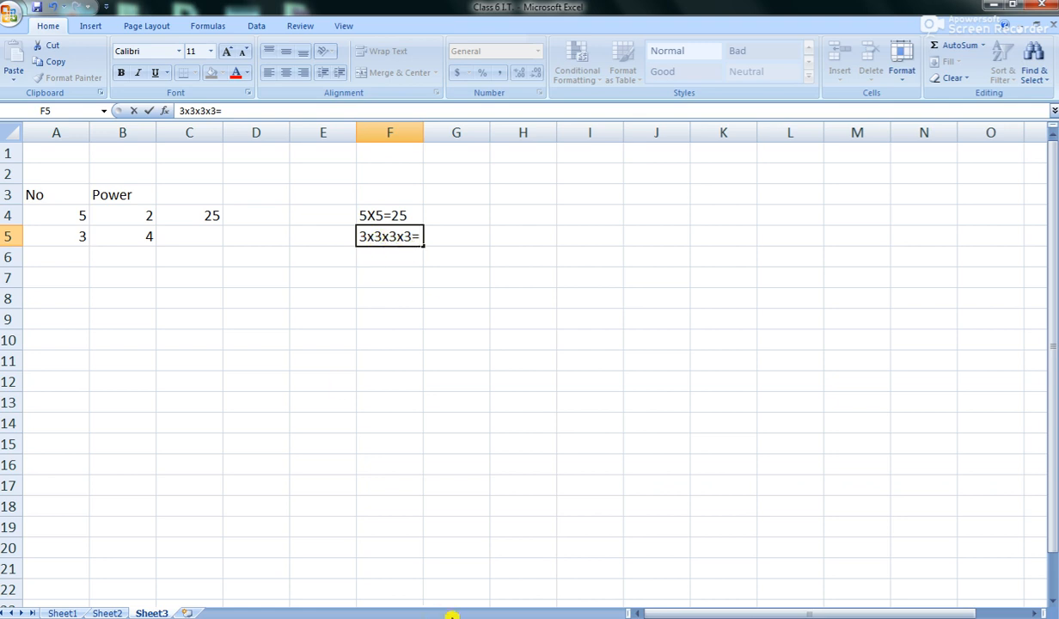
Step: Enter the formula =power(A5,B5) in cell C5 to raise the second number to its power
{"action": "left_click", "coordinate": [197, 237]}
{"action": "type", "text": "="}
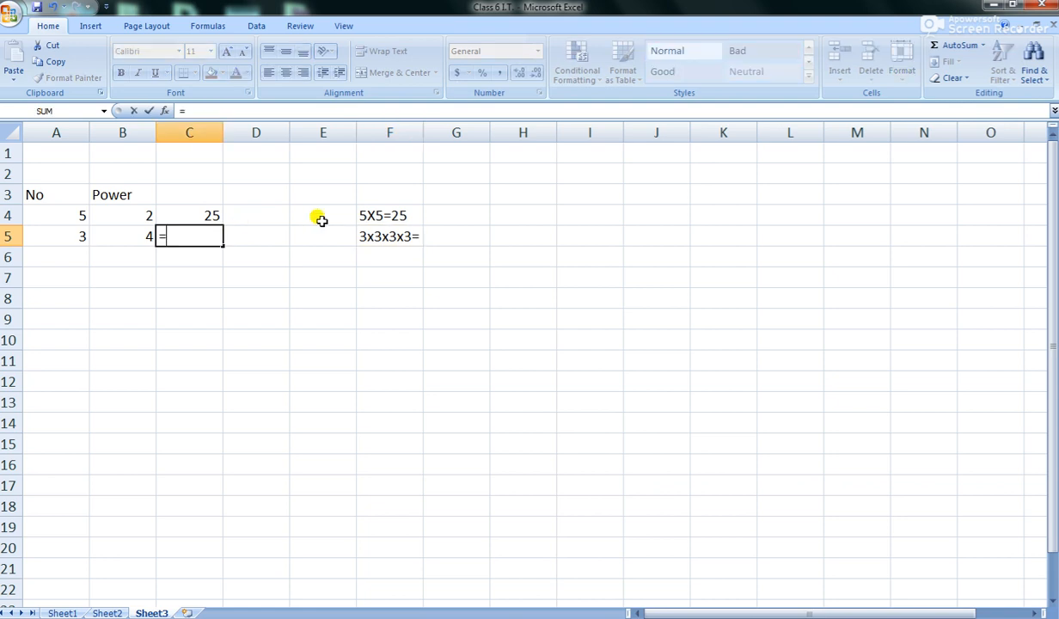
{"action": "type", "text": "p"}
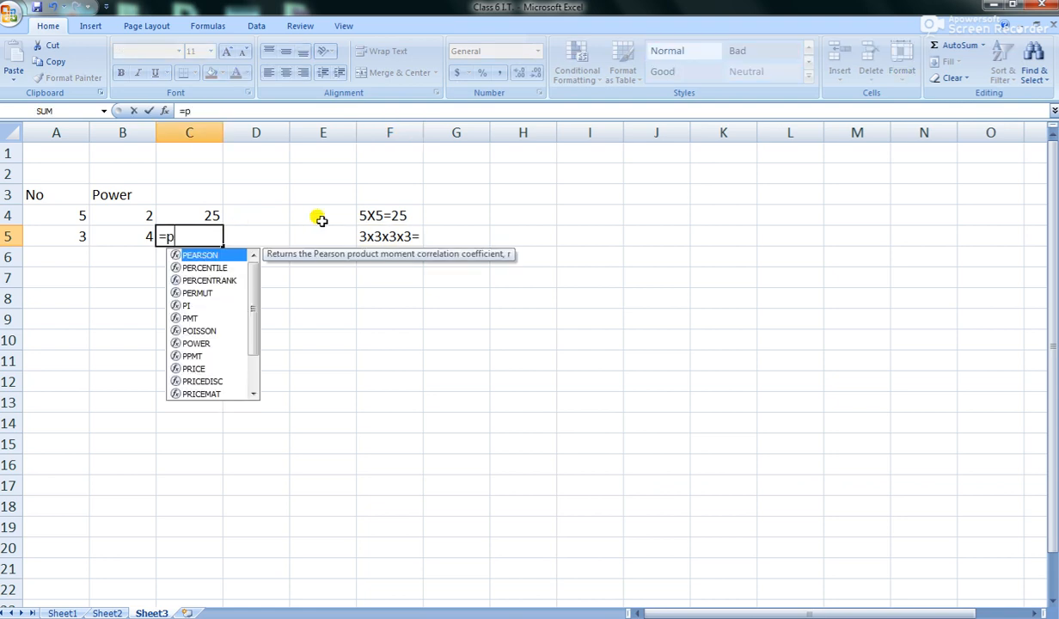
{"action": "type", "text": "ower("}
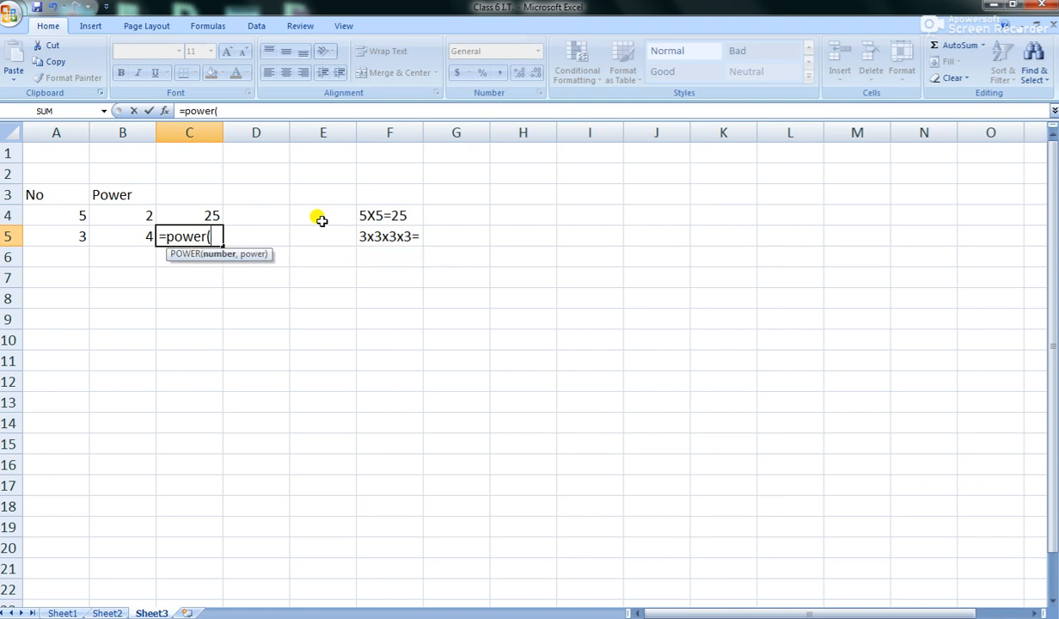
{"action": "left_click", "coordinate": [62, 230]}
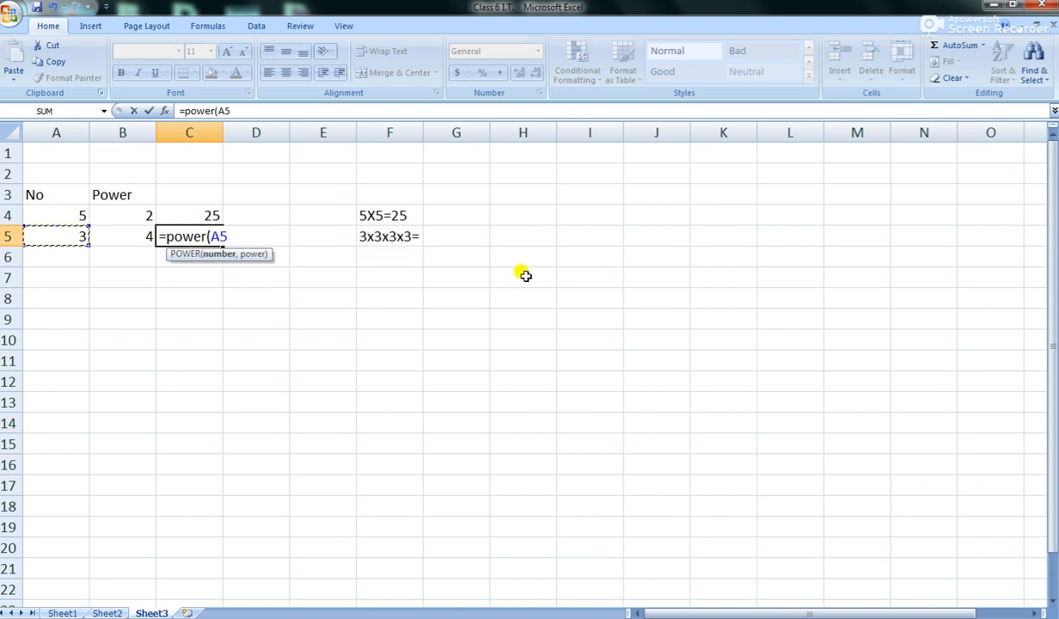
{"action": "type", "text": ","}
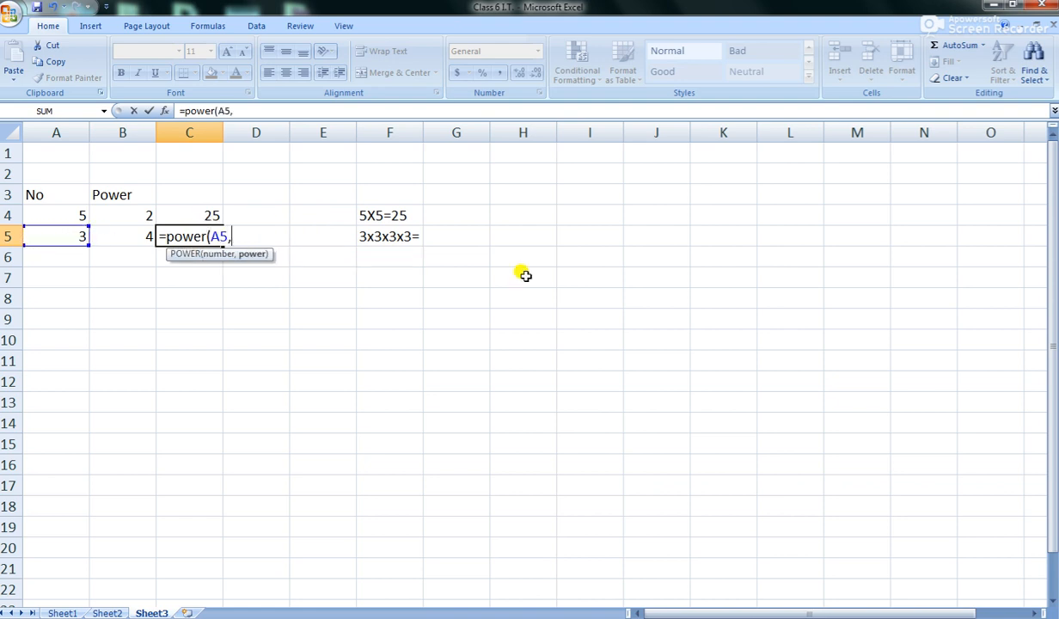
{"action": "left_click", "coordinate": [127, 231]}
{"action": "type", "text": ")"}
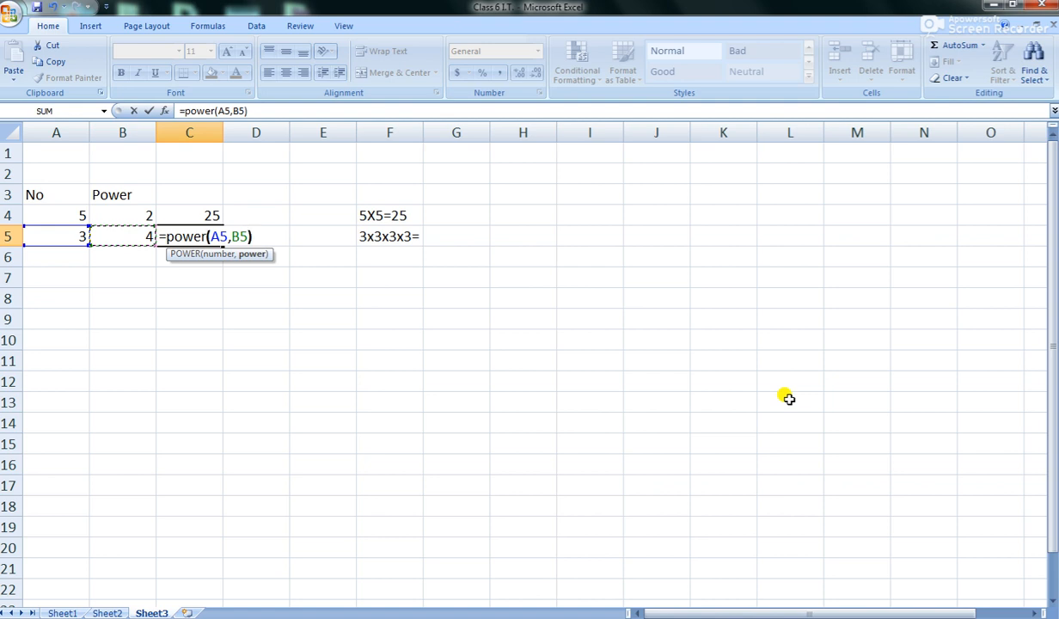
{"action": "key", "text": "Return"}
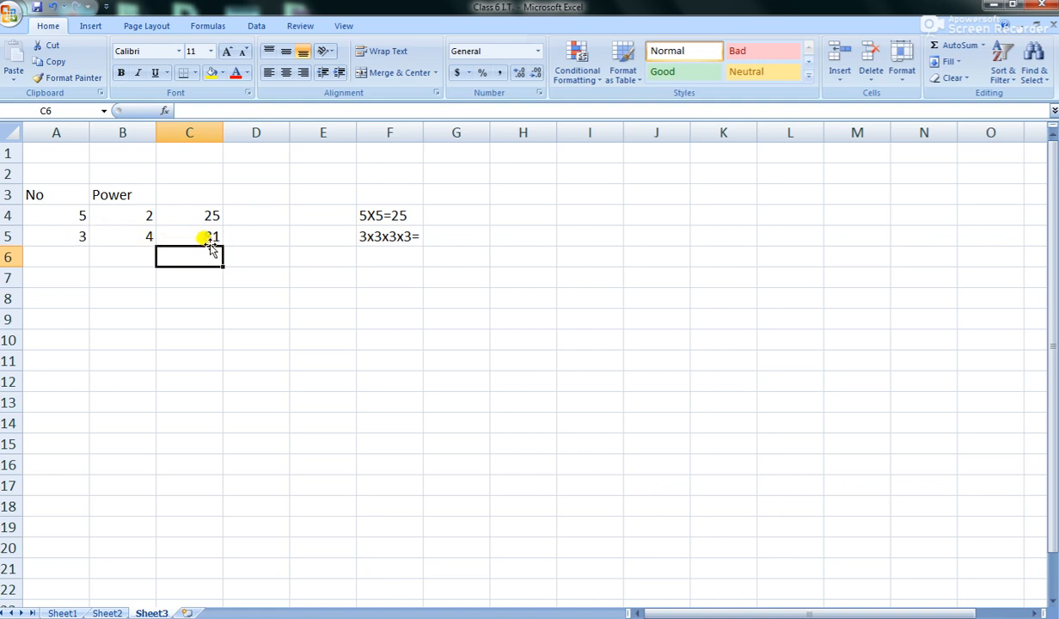
Step: Add the heading Square root in cell A9 and enter the number 25 in cell B10
{"action": "left_click", "coordinate": [55, 321]}
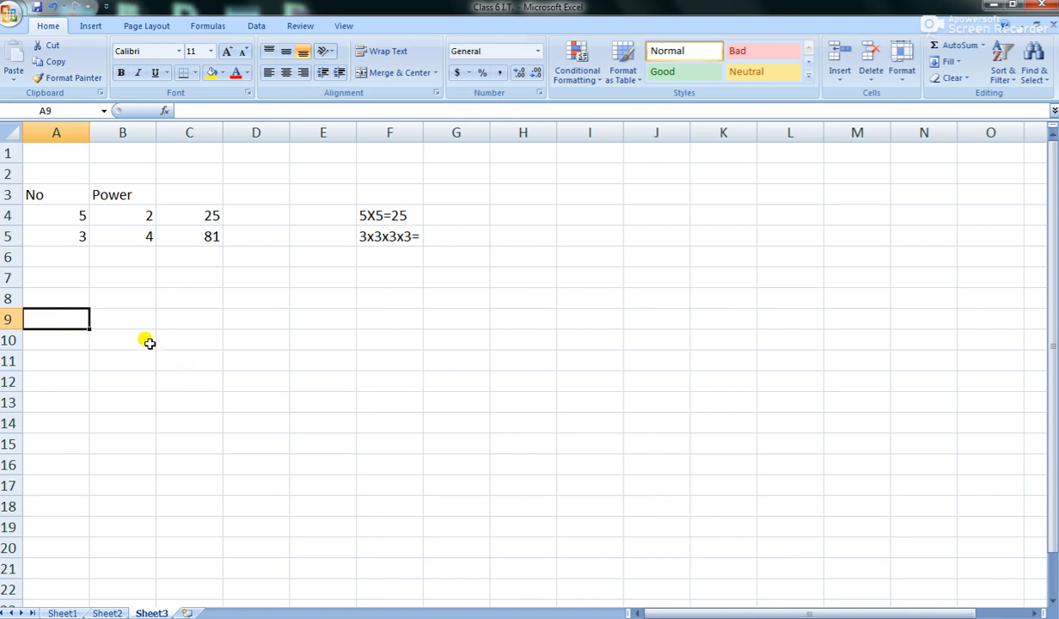
{"action": "type", "text": "S"}
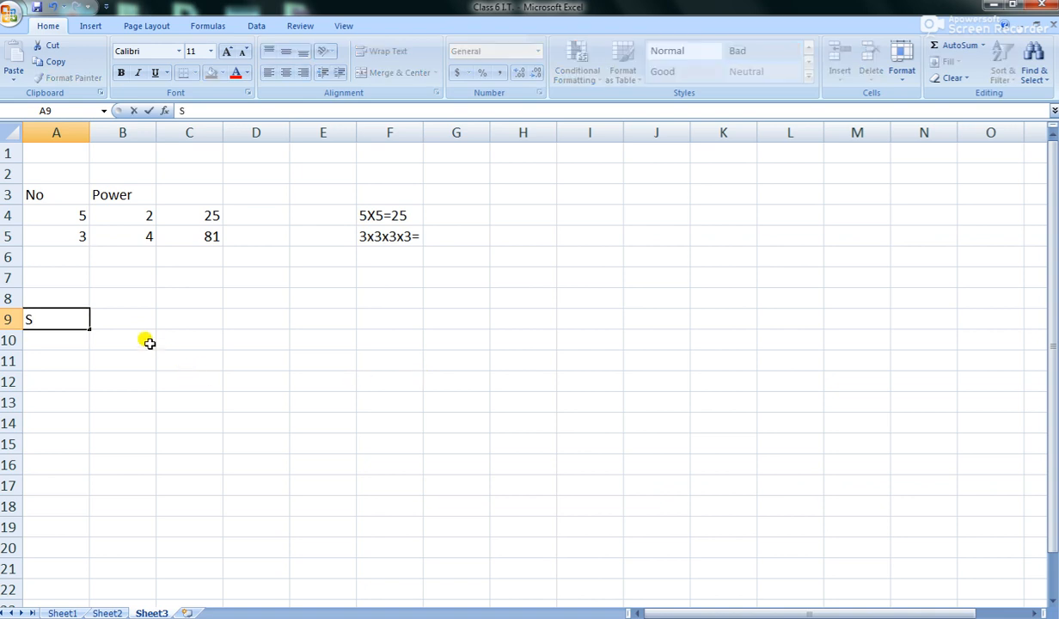
{"action": "type", "text": "quare root"}
{"action": "key", "text": "Return"}
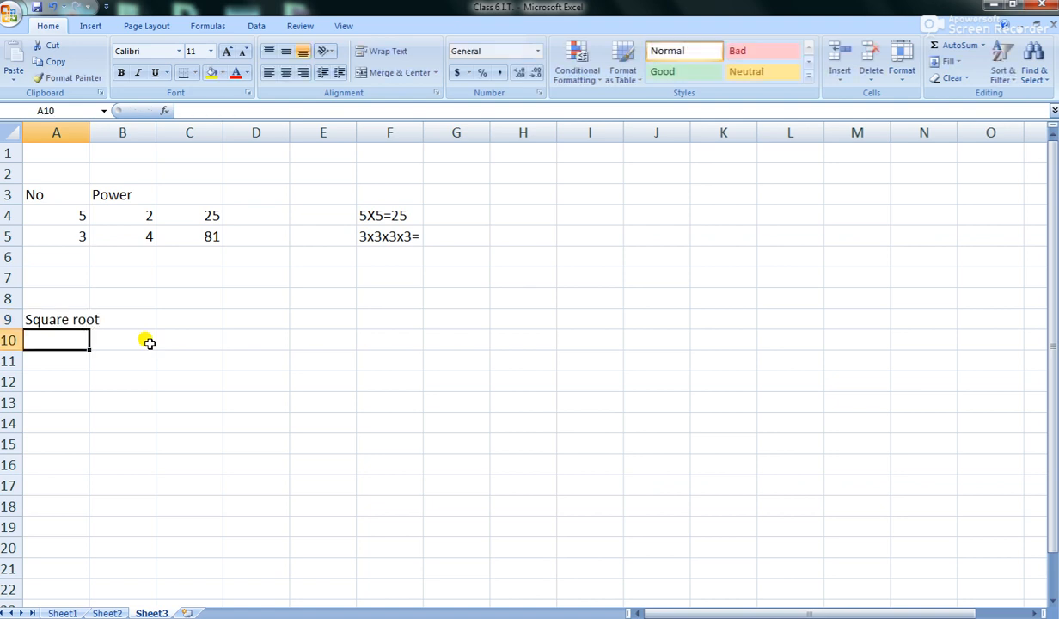
{"action": "left_click", "coordinate": [150, 343]}
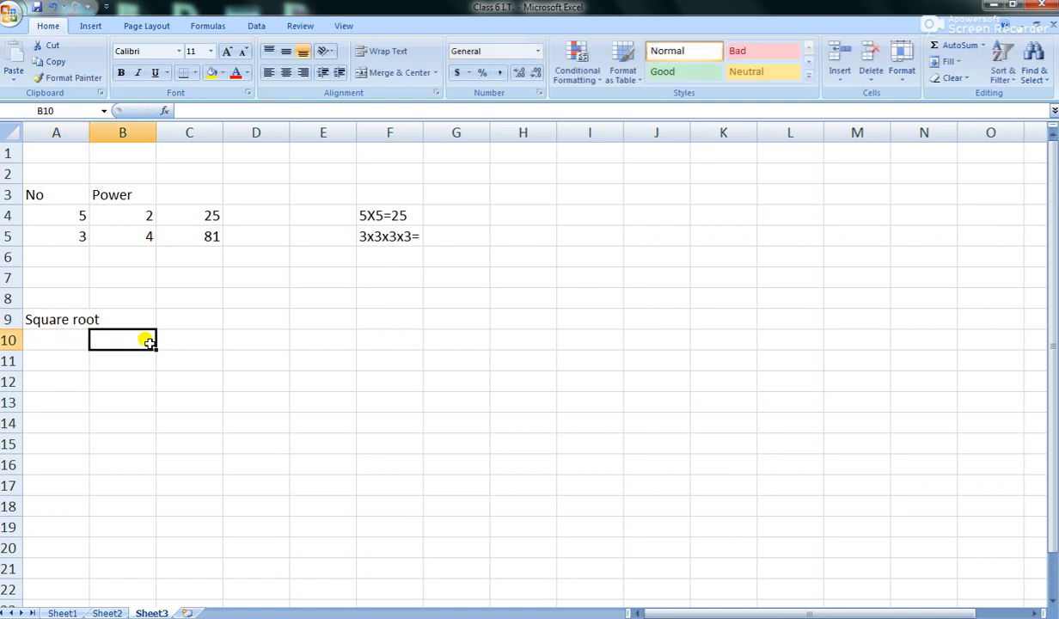
{"action": "type", "text": "25"}
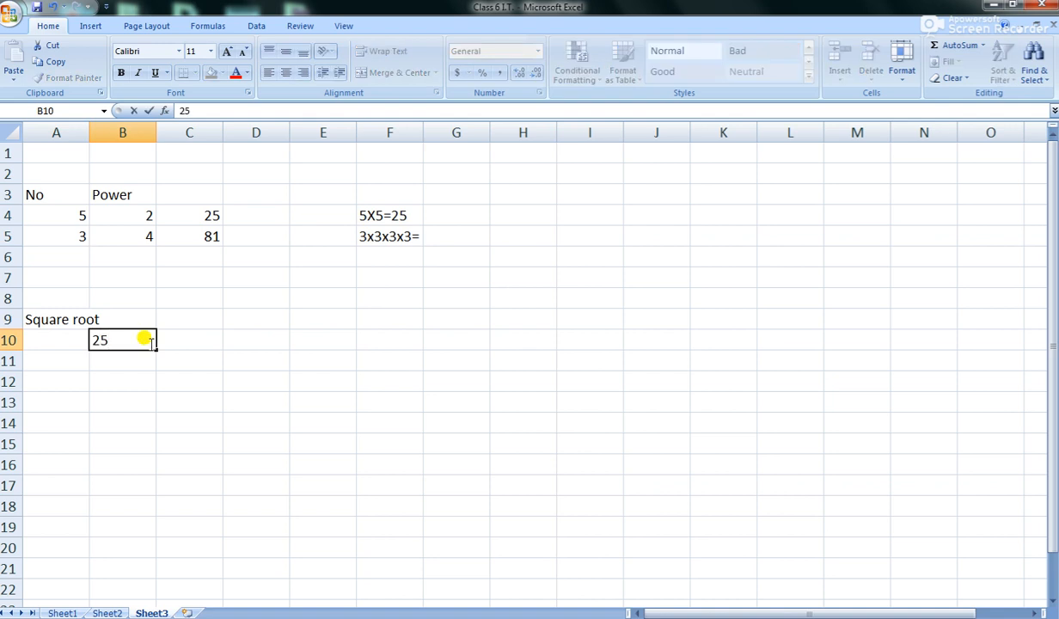
{"action": "key", "text": "Tab"}
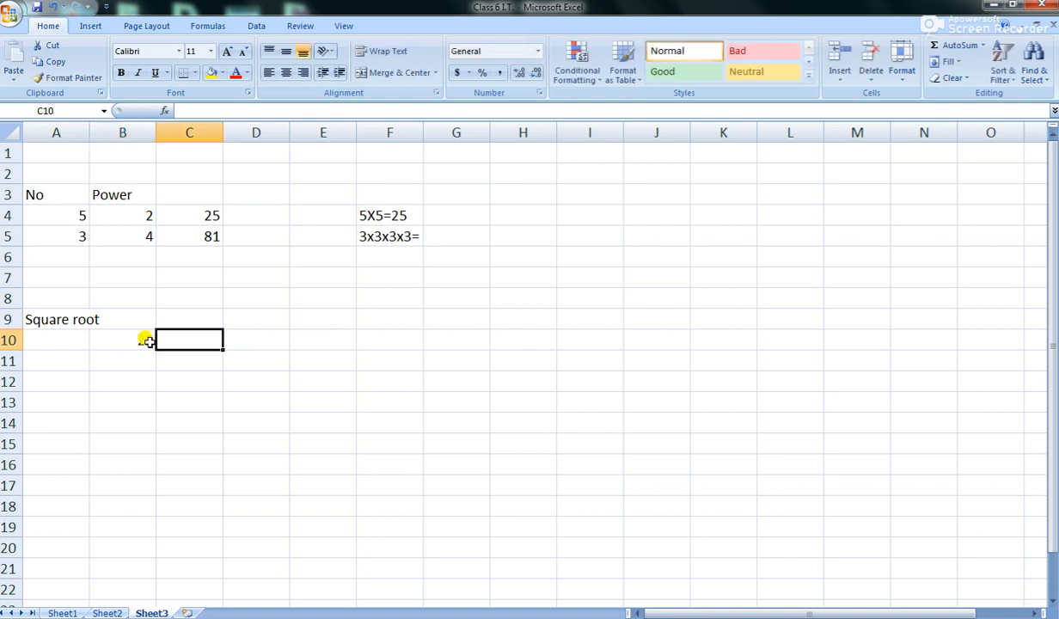
Step: Enter the formula =sqrt(B10) in cell C10 to calculate the square root of the number beside it
{"action": "type", "text": "=s"}
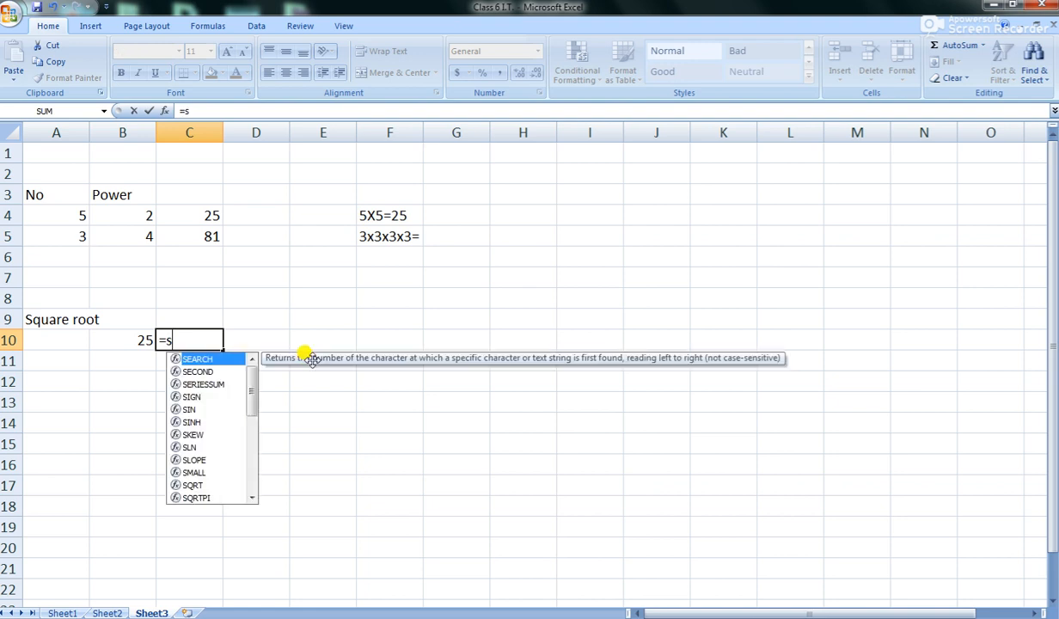
{"action": "type", "text": "q"}
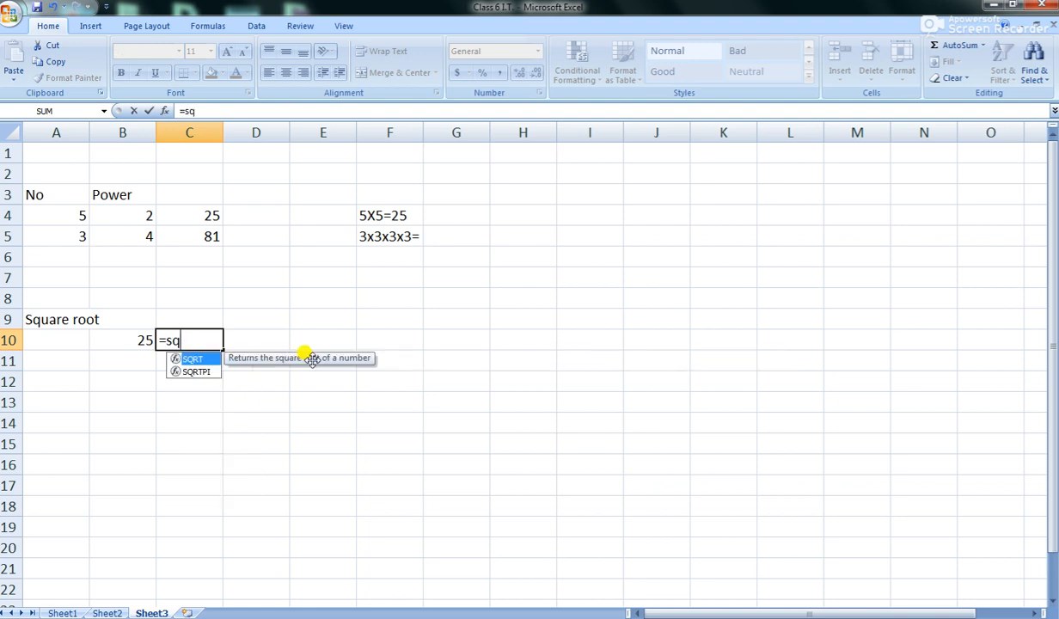
{"action": "type", "text": "rt("}
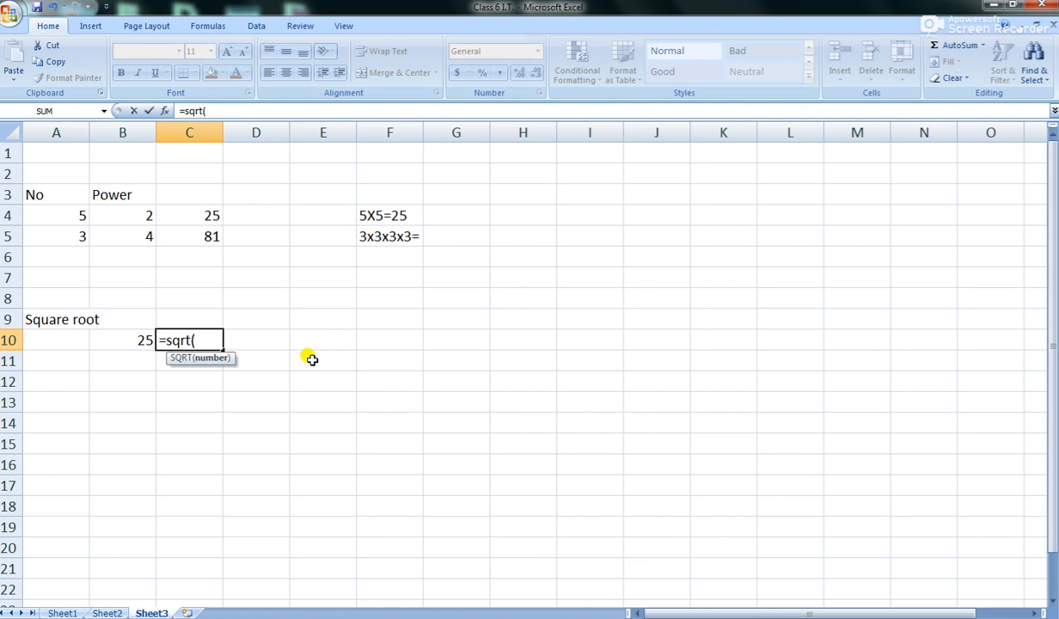
{"action": "left_click", "coordinate": [135, 339]}
{"action": "type", "text": ")"}
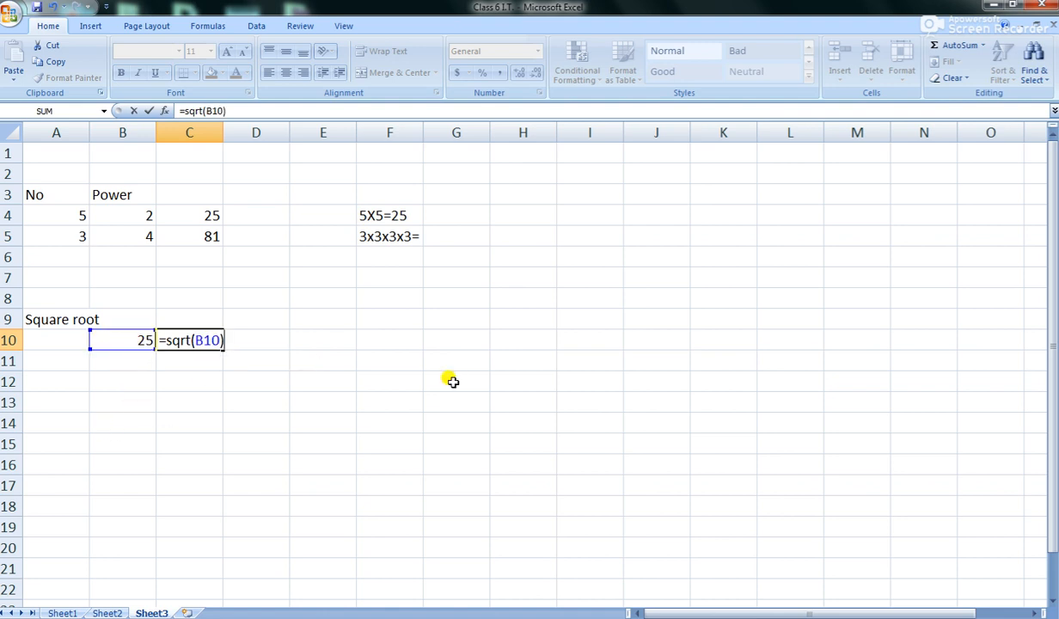
{"action": "key", "text": "Return"}
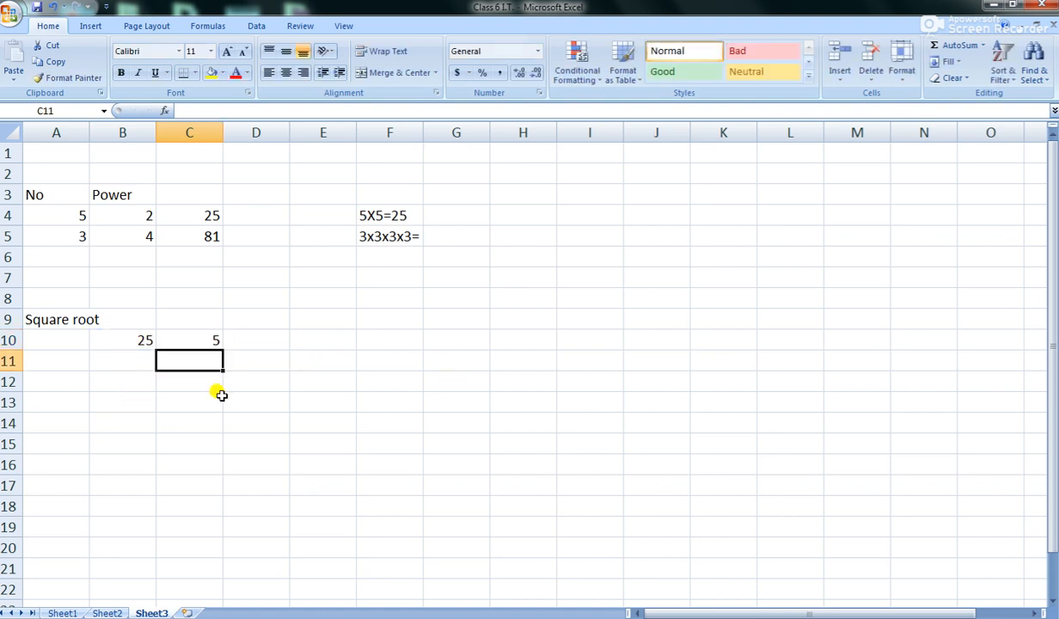
Step: Enter 121 in cell B11 and calculate its square root in cell C11 with the formula =sqrt(B11)
{"action": "left_click", "coordinate": [124, 366]}
{"action": "type", "text": "121"}
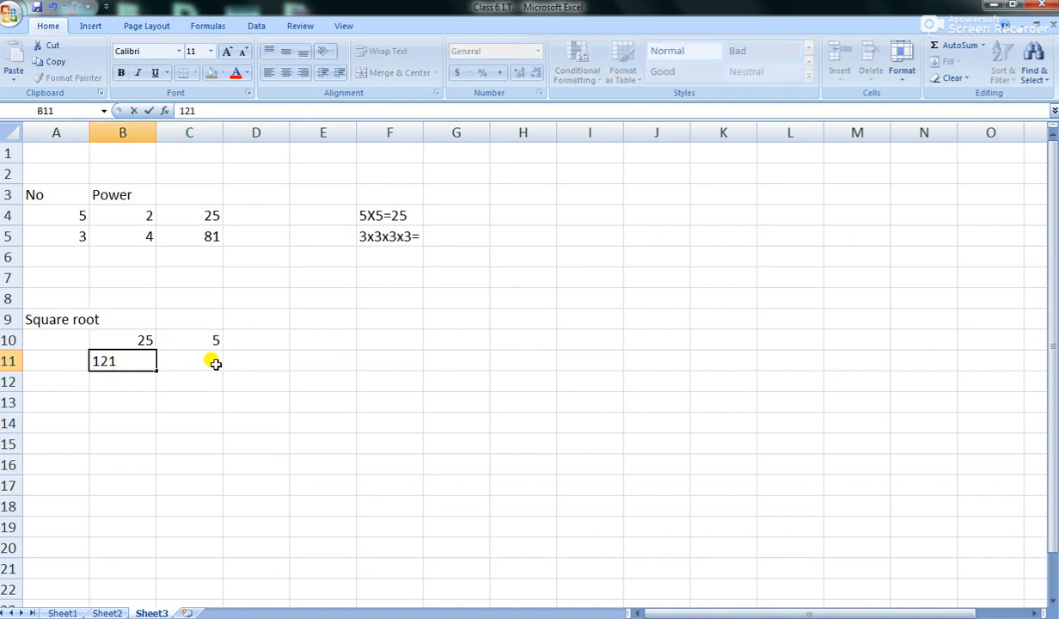
{"action": "left_click", "coordinate": [204, 364]}
{"action": "type", "text": "="}
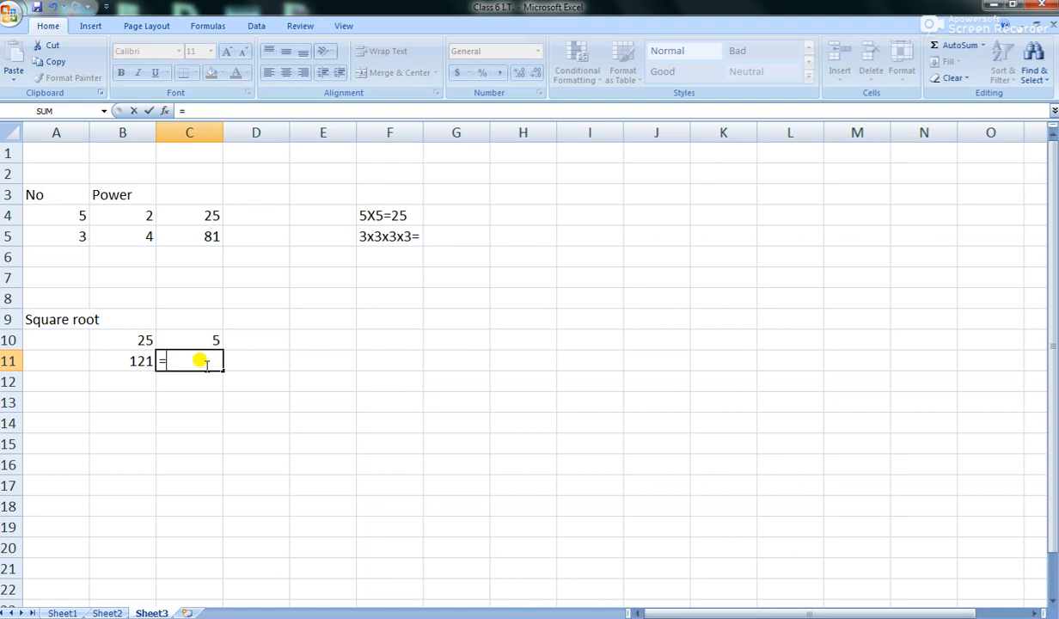
{"action": "type", "text": "sqrt"}
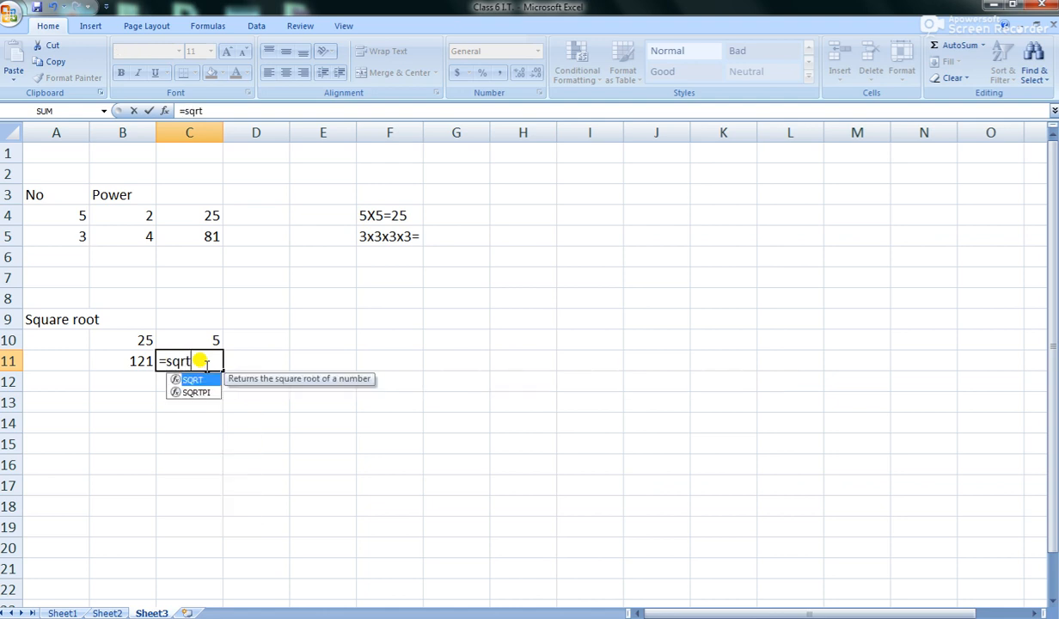
{"action": "type", "text": "("}
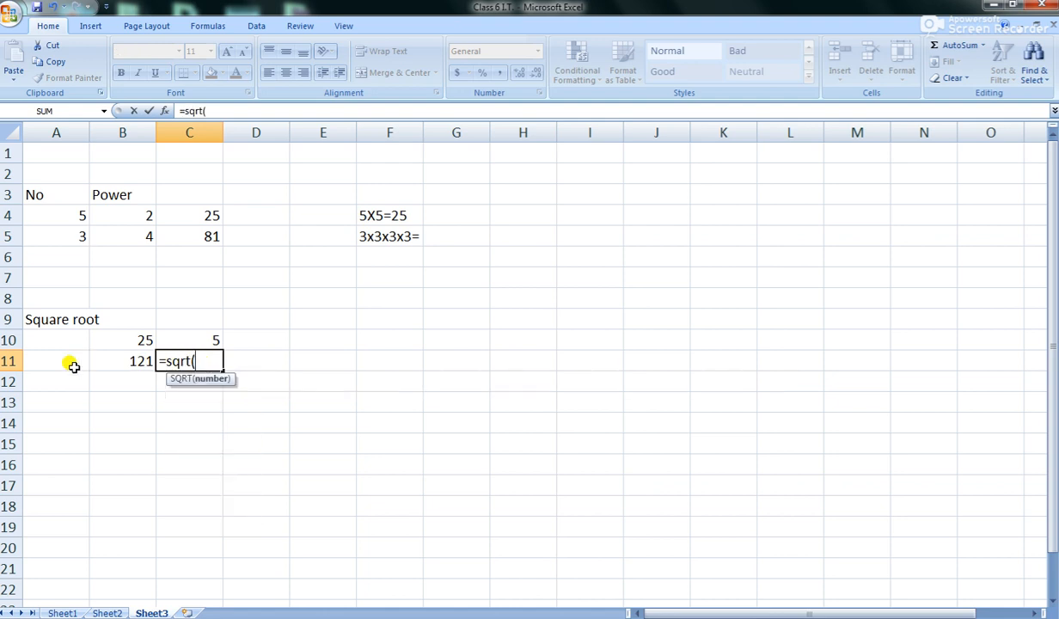
{"action": "left_click", "coordinate": [135, 361]}
{"action": "type", "text": ")"}
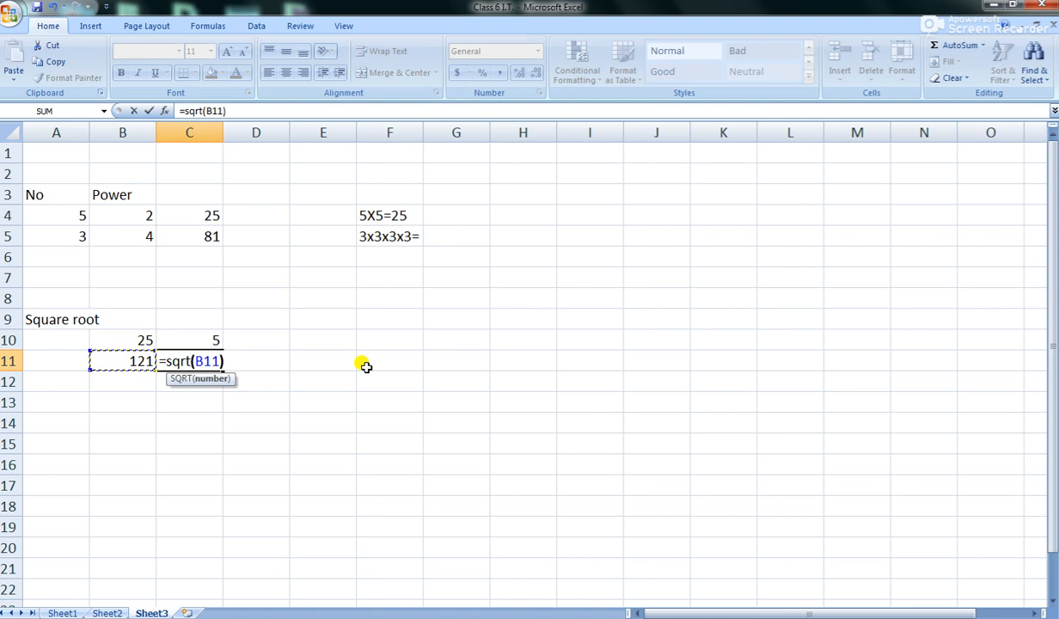
{"action": "key", "text": "Return"}
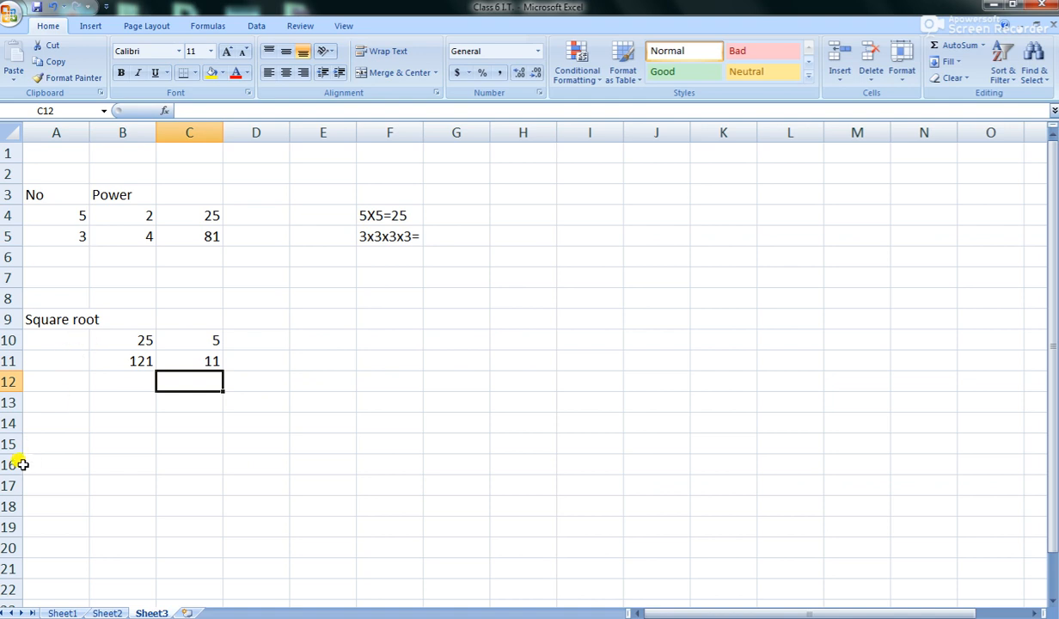
Step: Enter a person's first name in lowercase letters in cell A14
{"action": "left_click", "coordinate": [54, 424]}
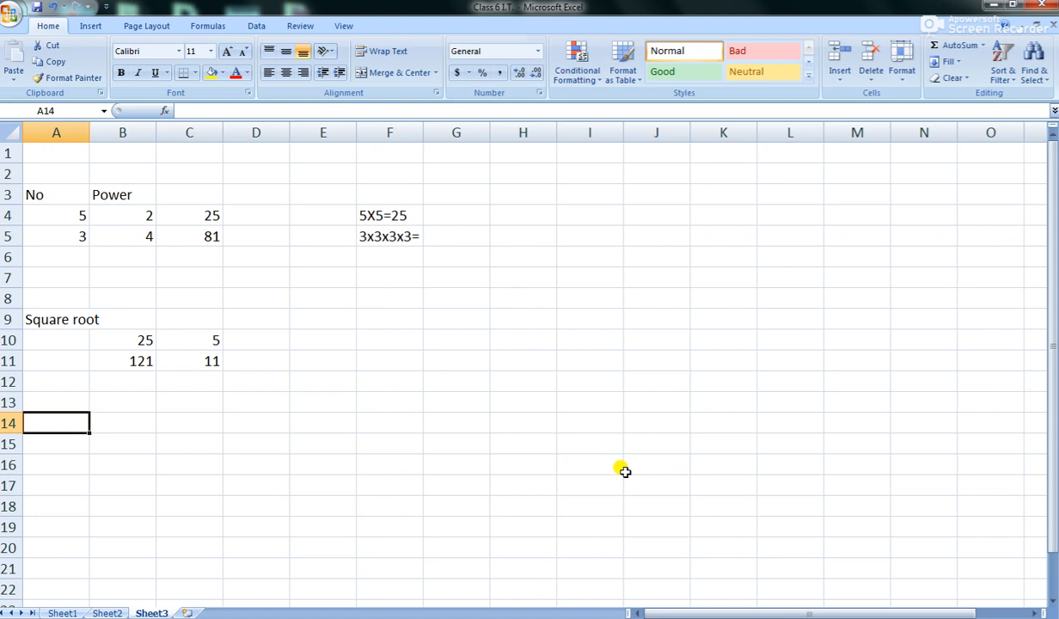
{"action": "type", "text": "mamta"}
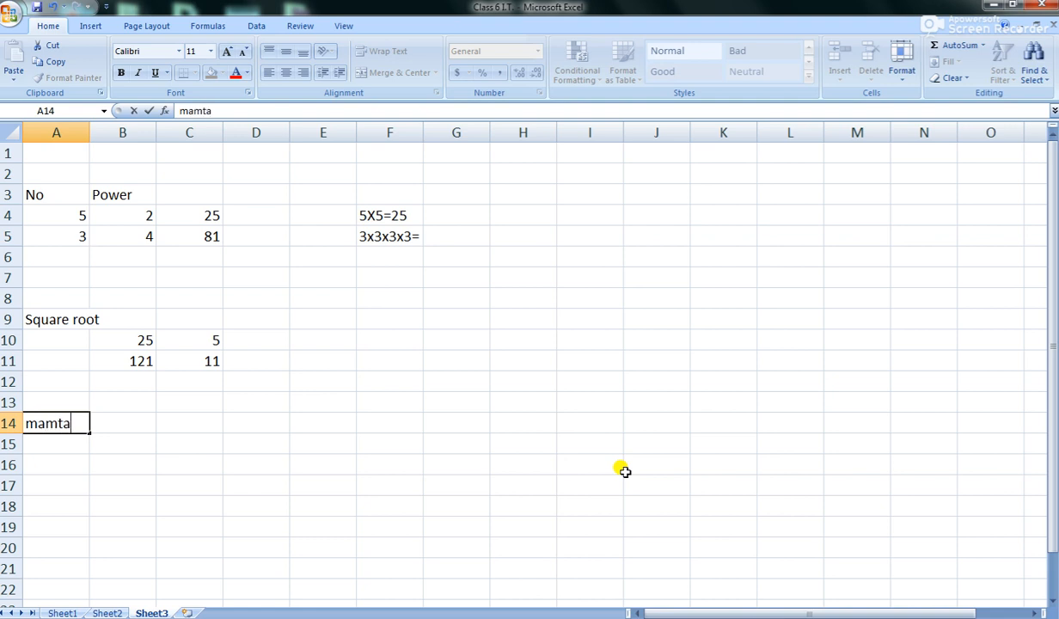
{"action": "key", "text": "Tab"}
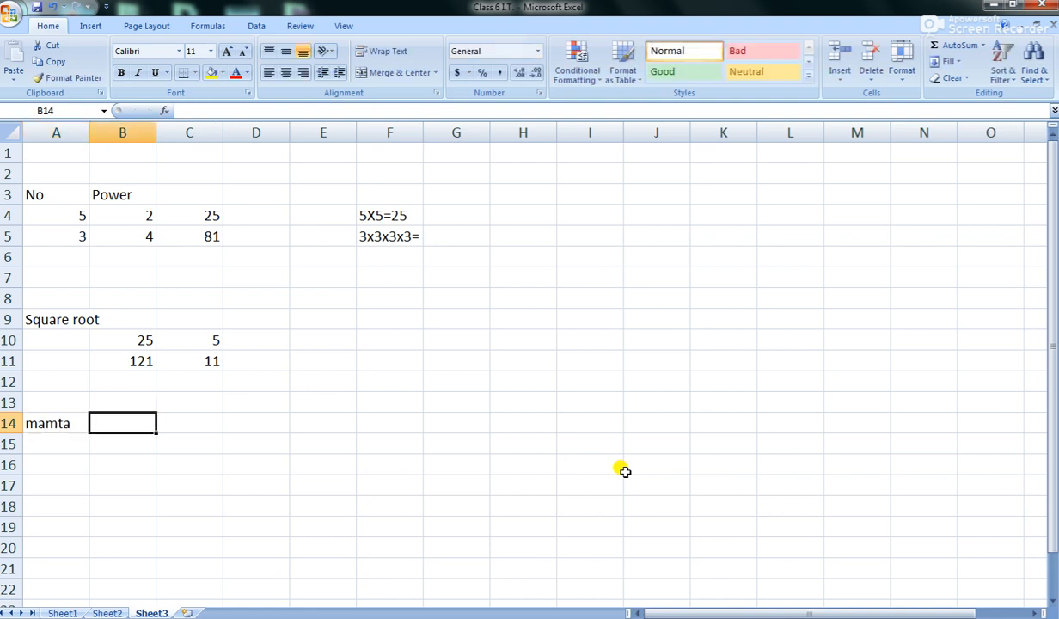
Step: Enter the formula =upper(A14) in cell B14 to convert the name beside it to capital letters
{"action": "type", "text": "="}
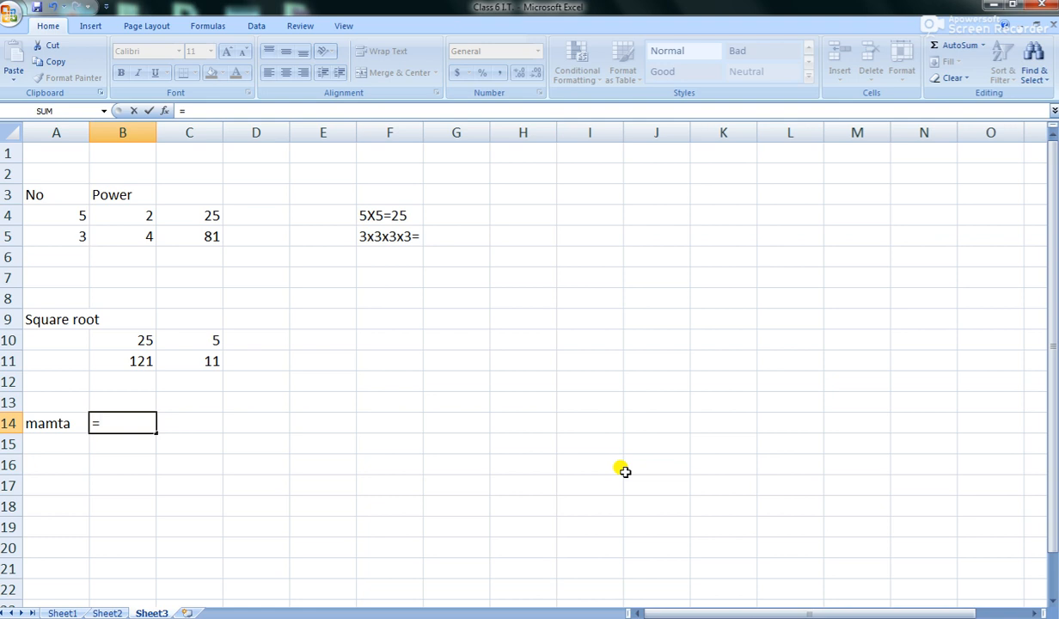
{"action": "type", "text": "upper"}
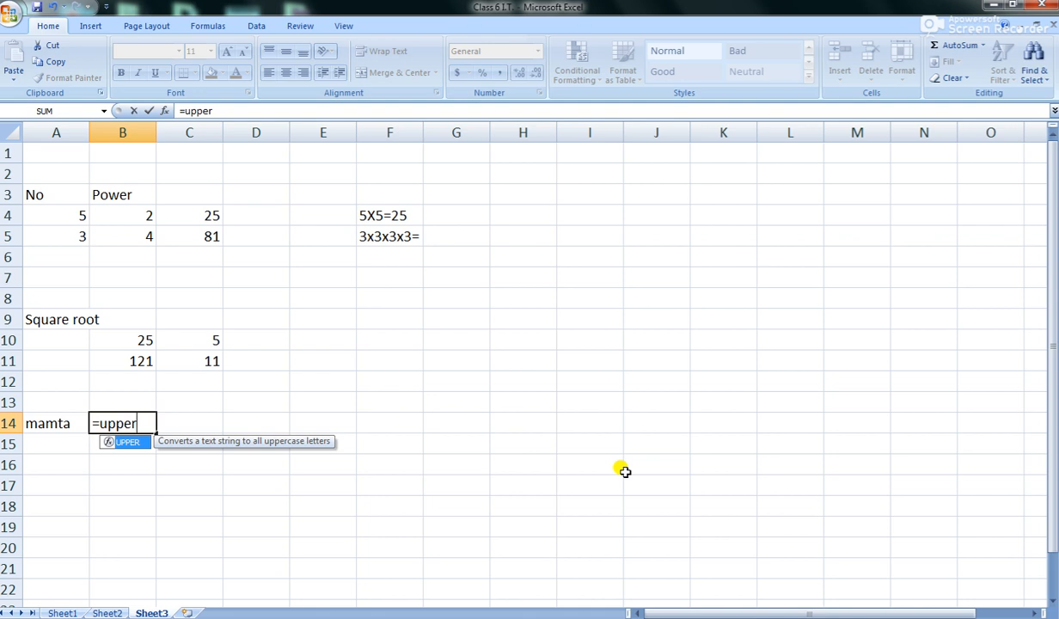
{"action": "type", "text": "("}
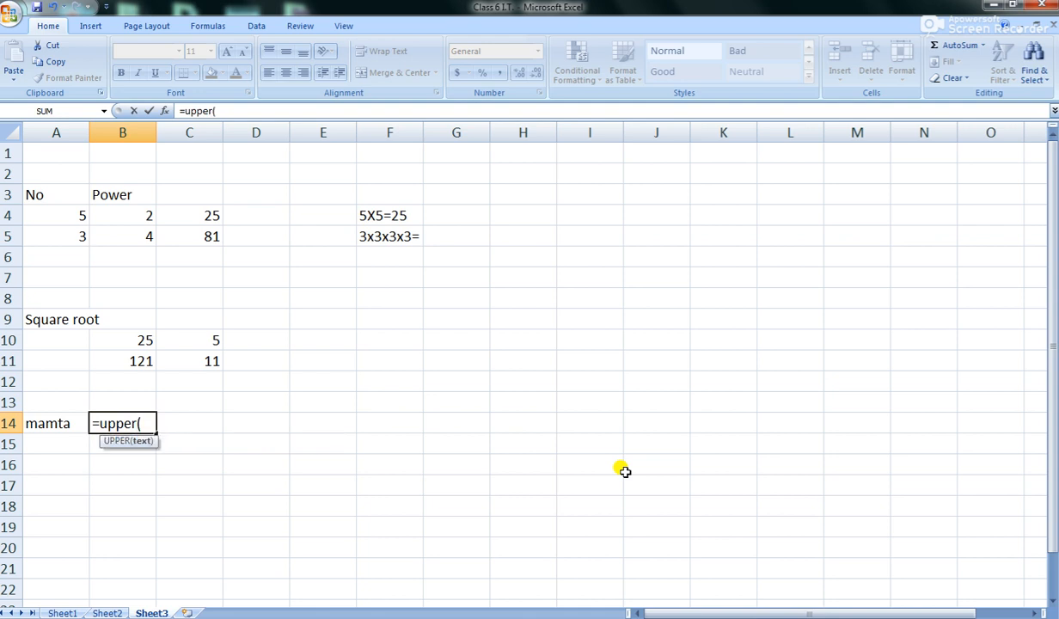
{"action": "left_click", "coordinate": [49, 421]}
{"action": "type", "text": ")"}
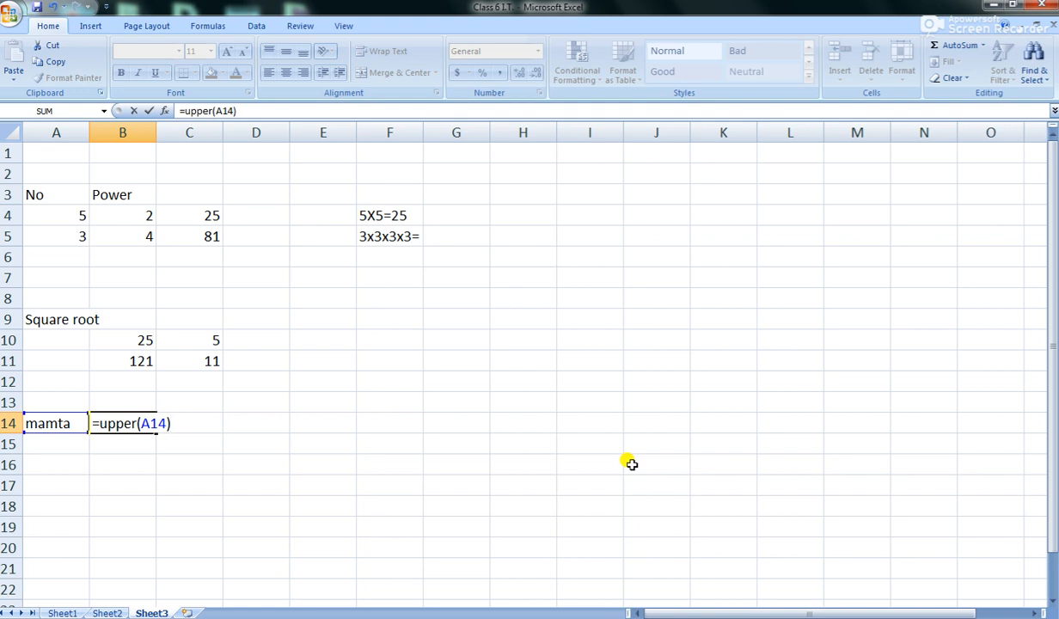
{"action": "key", "text": "Return"}
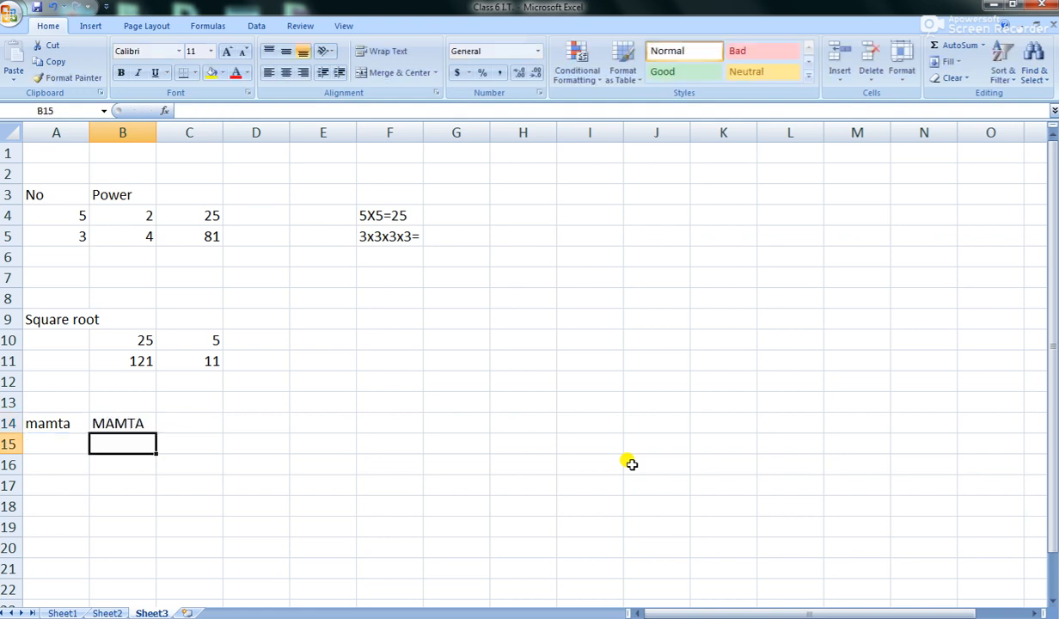
Step: Edit the name in cell A14 by adding an extra letter a at its end
{"action": "double_click", "coordinate": [59, 422]}
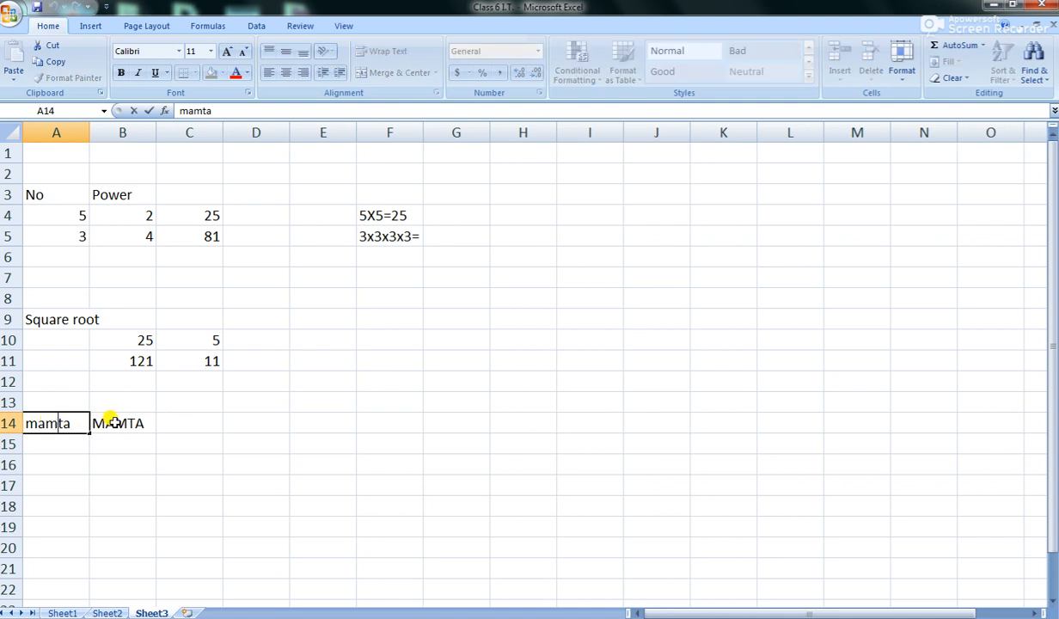
{"action": "key", "text": "Right"}
{"action": "type", "text": "a"}
{"action": "left_click", "coordinate": [82, 482]}
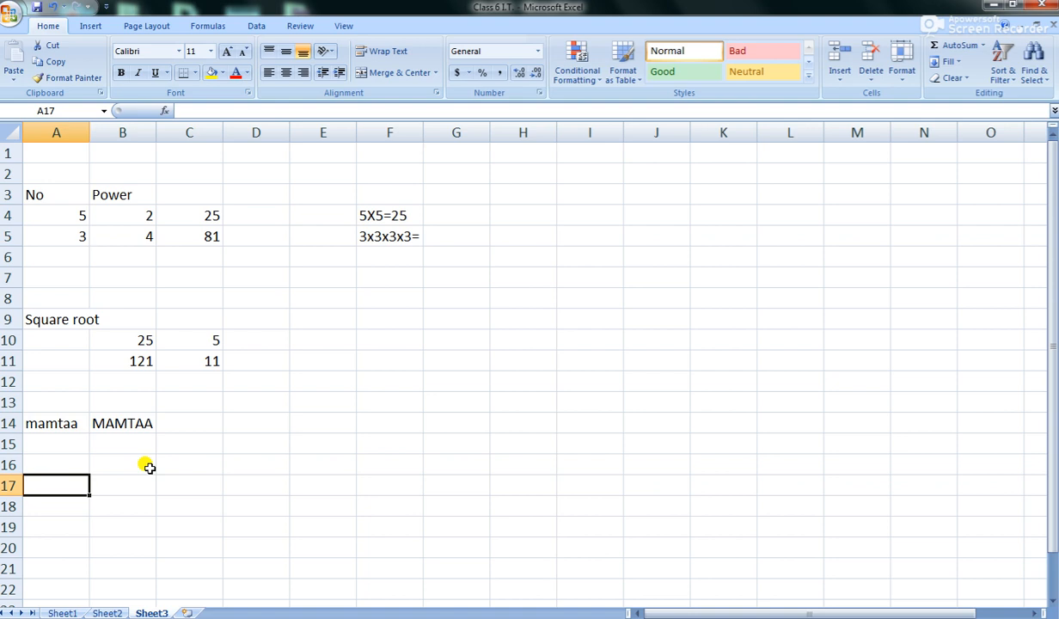
Step: Enter COMPUTER in cell A17 and widen column A so the word fits inside the cell
{"action": "type", "text": "COMPUTER"}
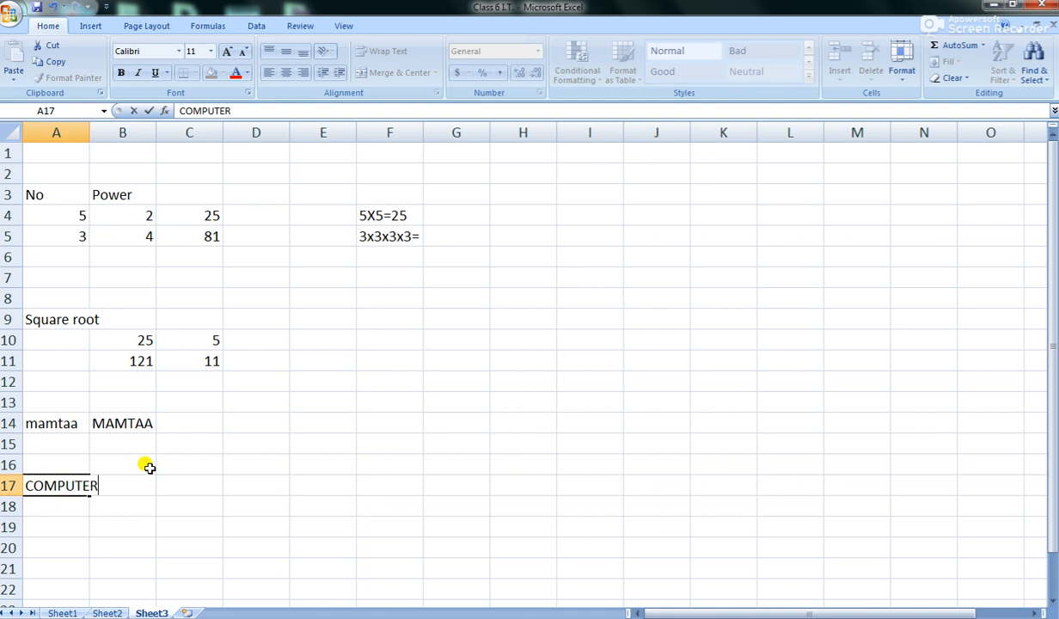
{"action": "key", "text": "Tab"}
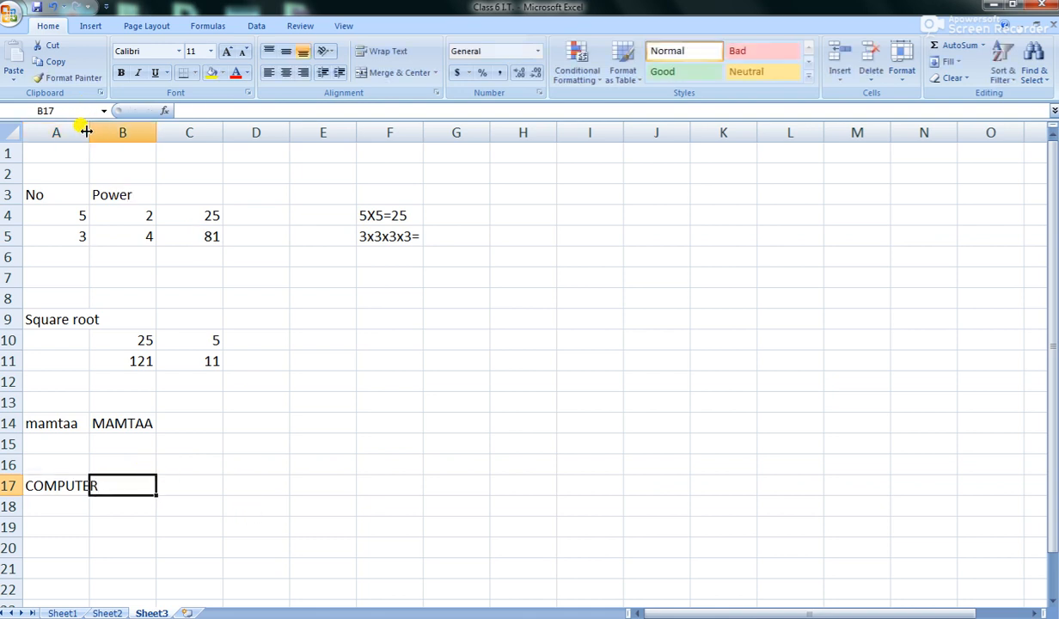
{"action": "left_click_drag", "start_coordinate": [88, 132], "coordinate": [108, 133]}
{"action": "left_click", "coordinate": [63, 483]}
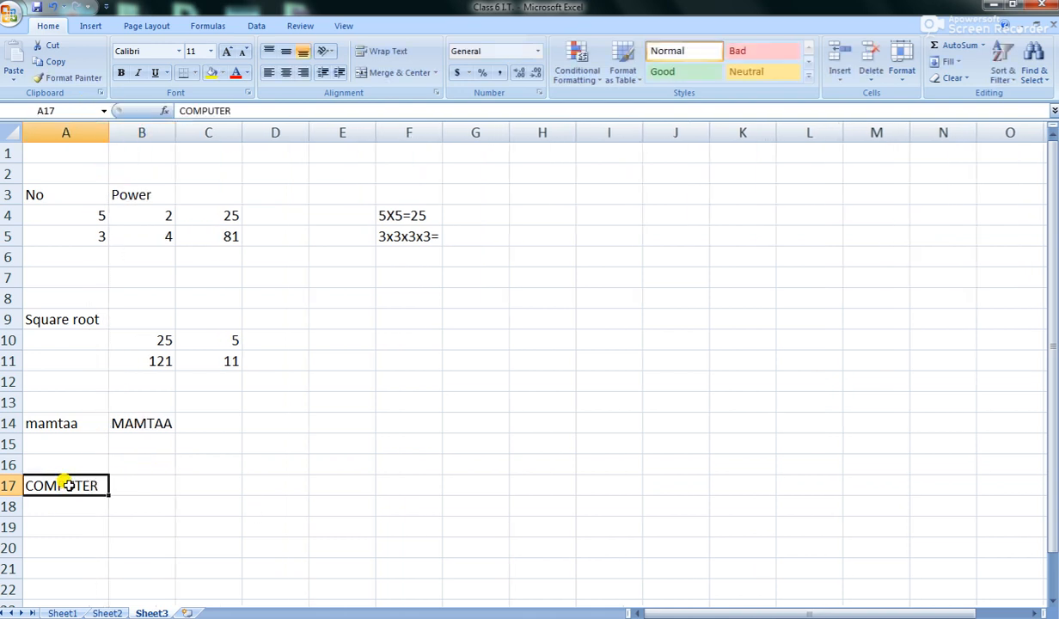
{"action": "left_click", "coordinate": [138, 486]}
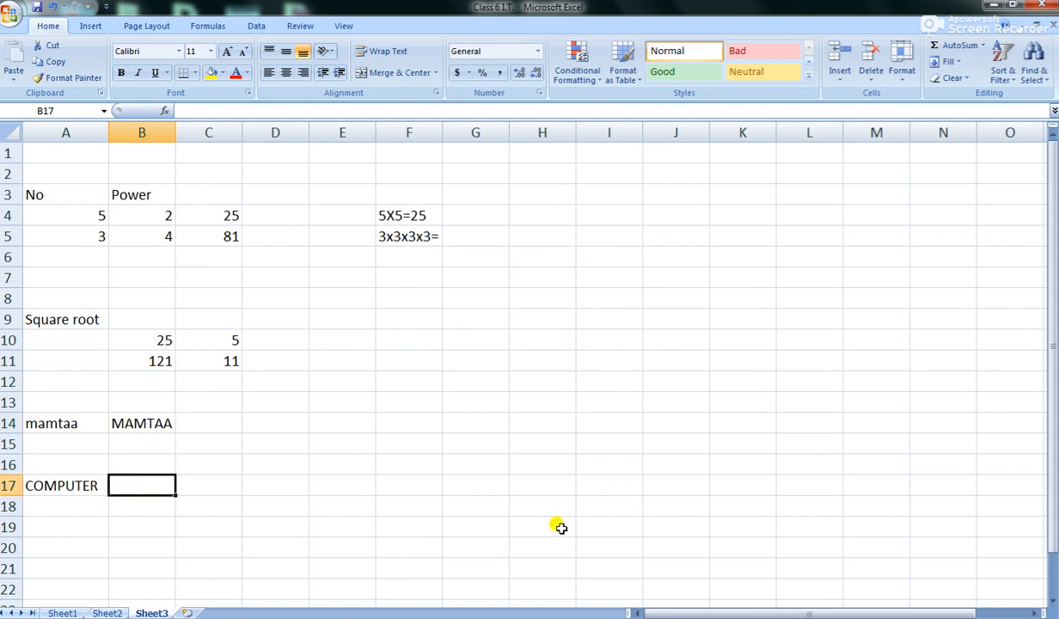
Step: Enter the formula =LOWER(A17) in cell B17 to convert the word beside it to lowercase letters
{"action": "type", "text": "=L"}
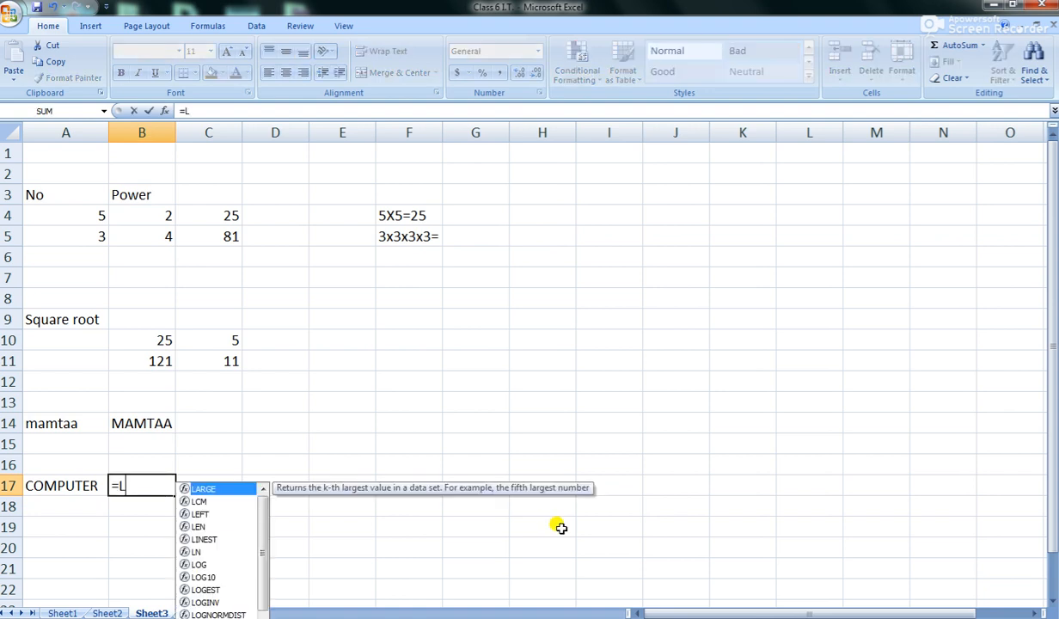
{"action": "type", "text": "OWER"}
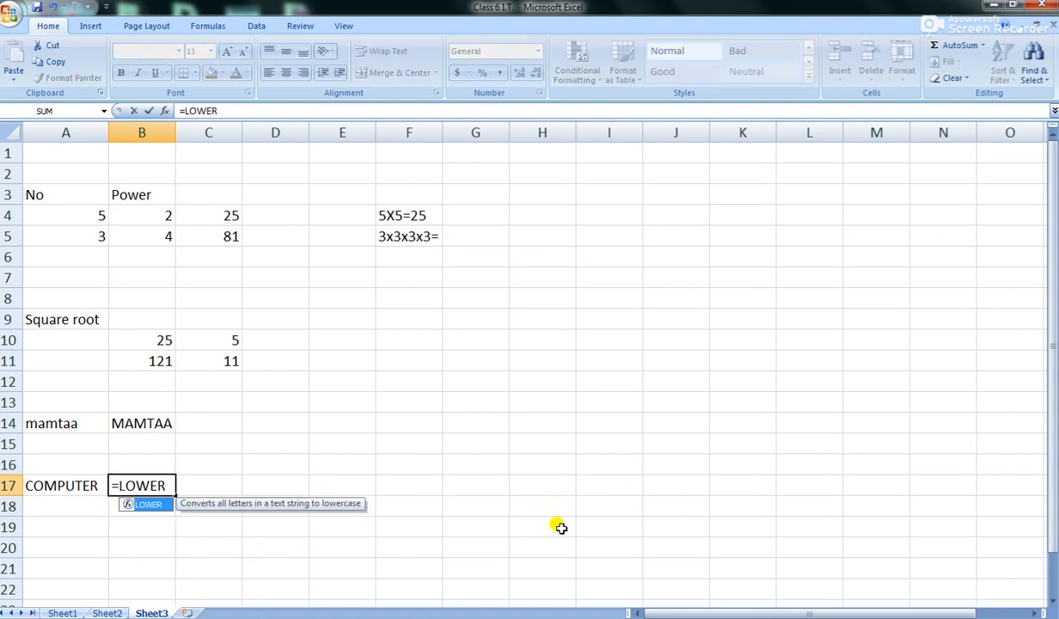
{"action": "type", "text": "("}
{"action": "left_click", "coordinate": [59, 483]}
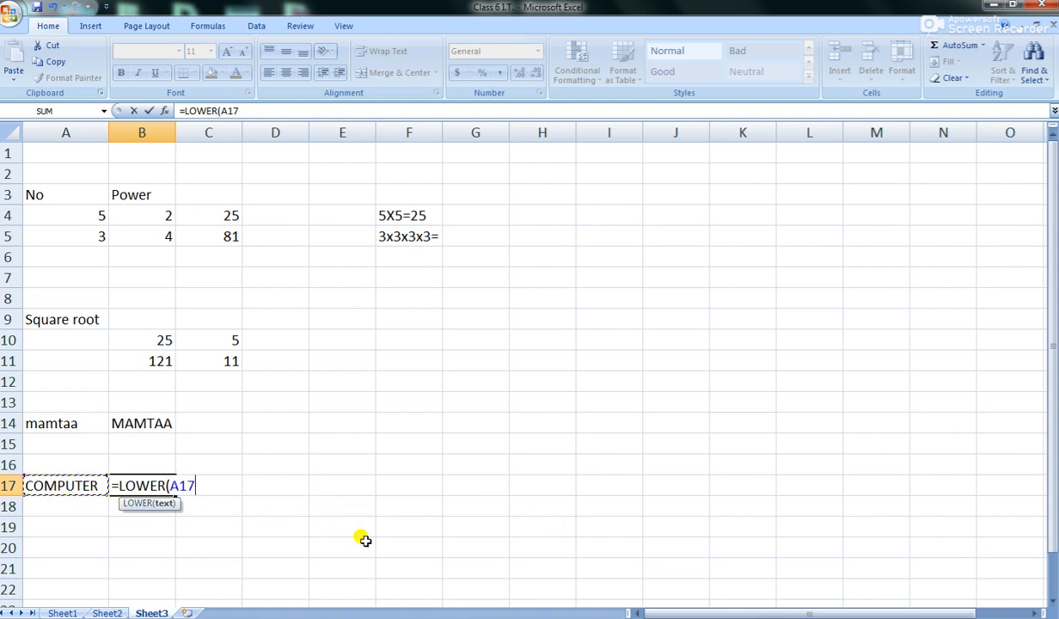
{"action": "type", "text": ")"}
{"action": "key", "text": "Return"}
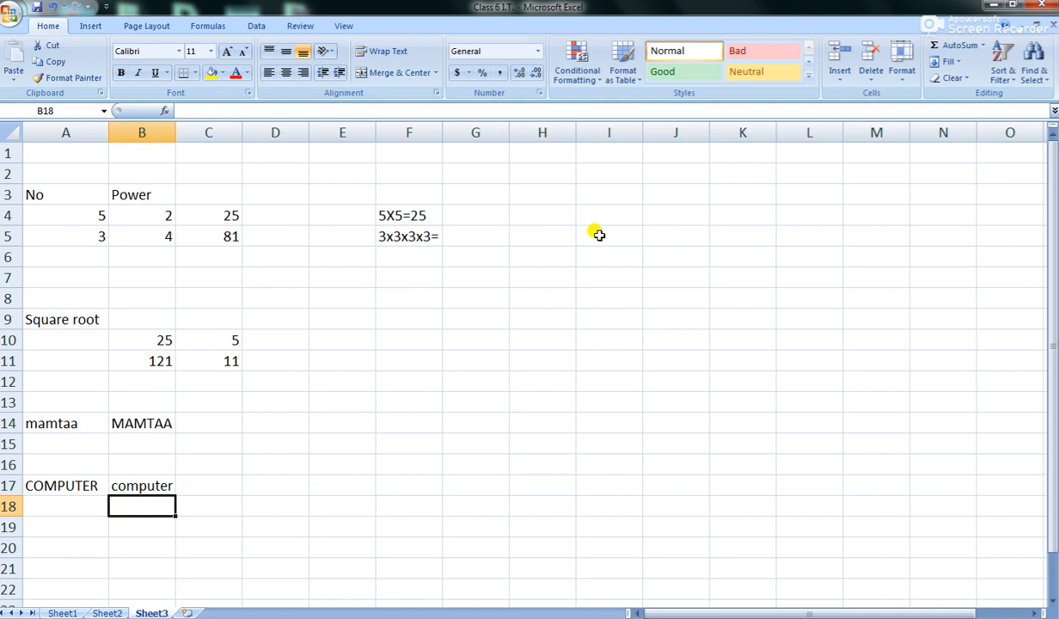
Step: Copy the student names and three test columns, A2:D7, from Sheet2 into a new sheet starting at cell A3
{"action": "left_click", "coordinate": [108, 612]}
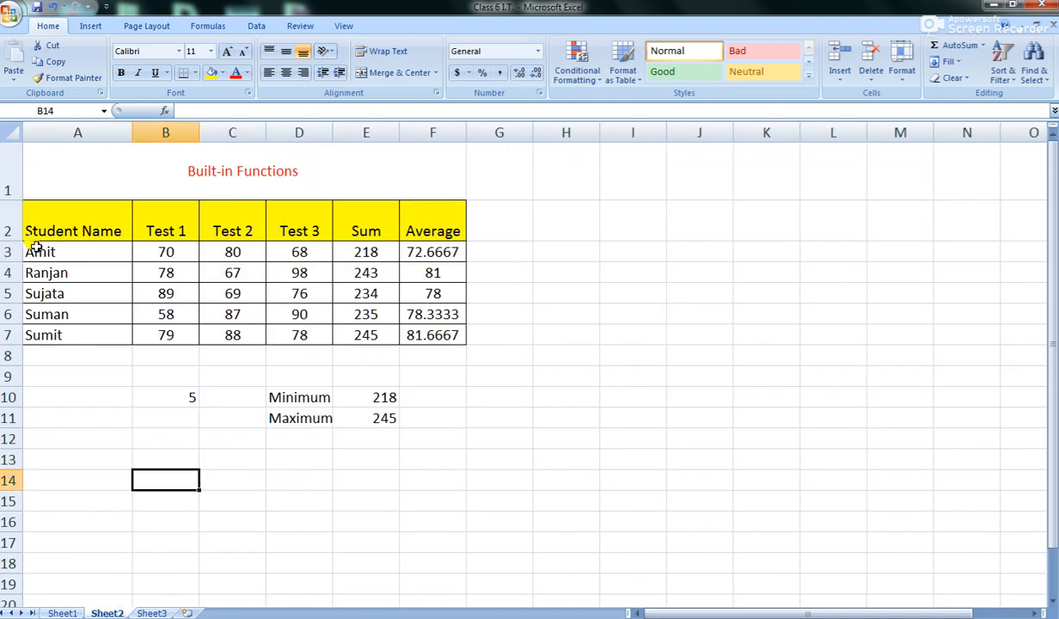
{"action": "left_click_drag", "start_coordinate": [36, 246], "coordinate": [298, 259]}
{"action": "left_click_drag", "start_coordinate": [85, 212], "coordinate": [282, 328]}
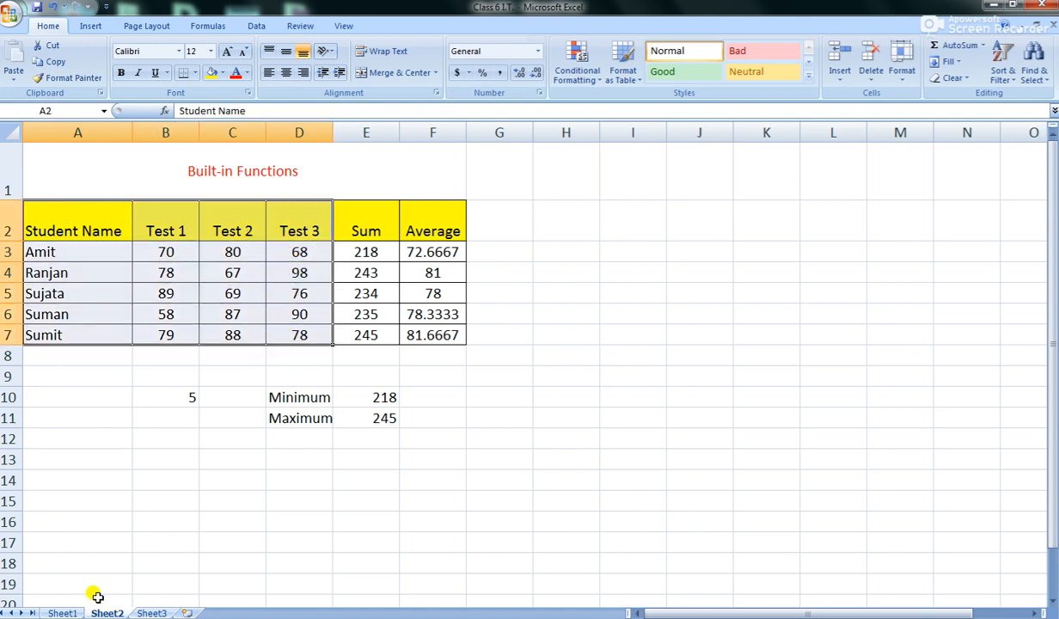
{"action": "left_click", "coordinate": [187, 610]}
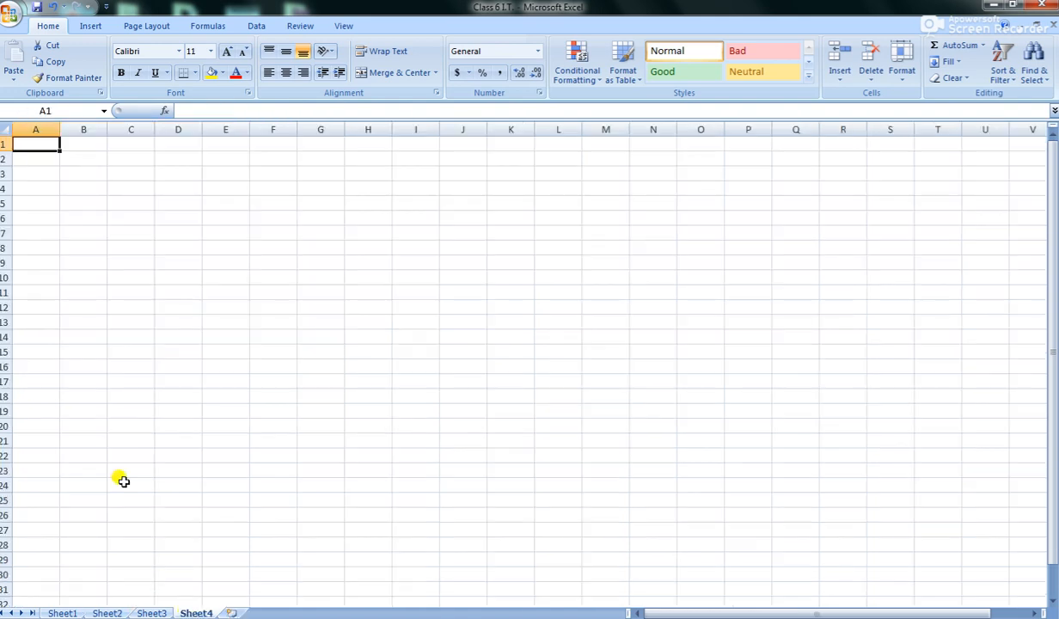
{"action": "left_click", "coordinate": [45, 177]}
{"action": "left_click", "coordinate": [106, 612]}
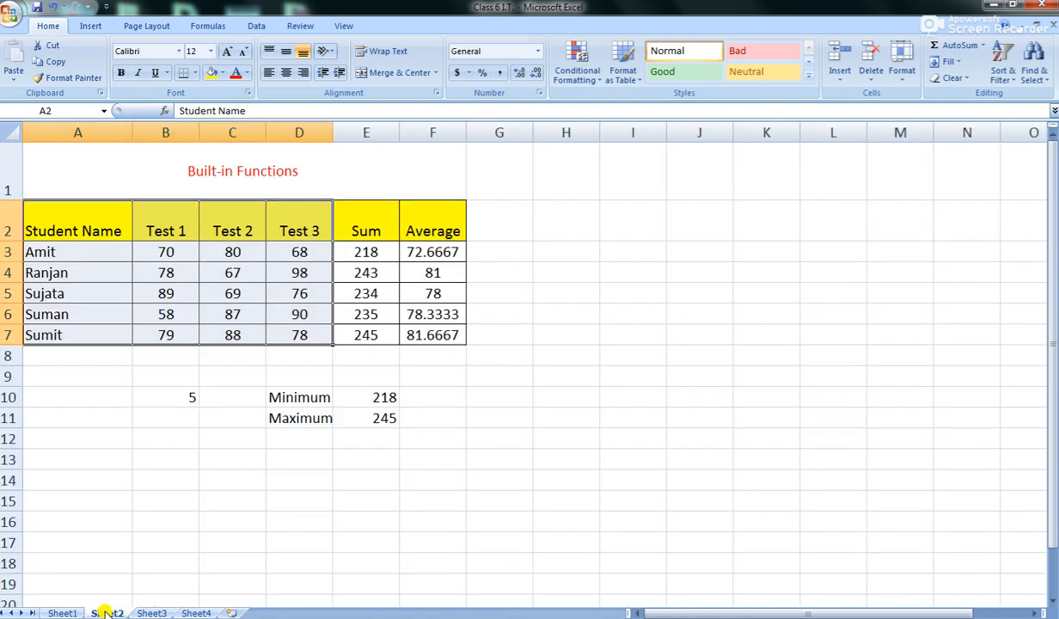
{"action": "left_click", "coordinate": [153, 612]}
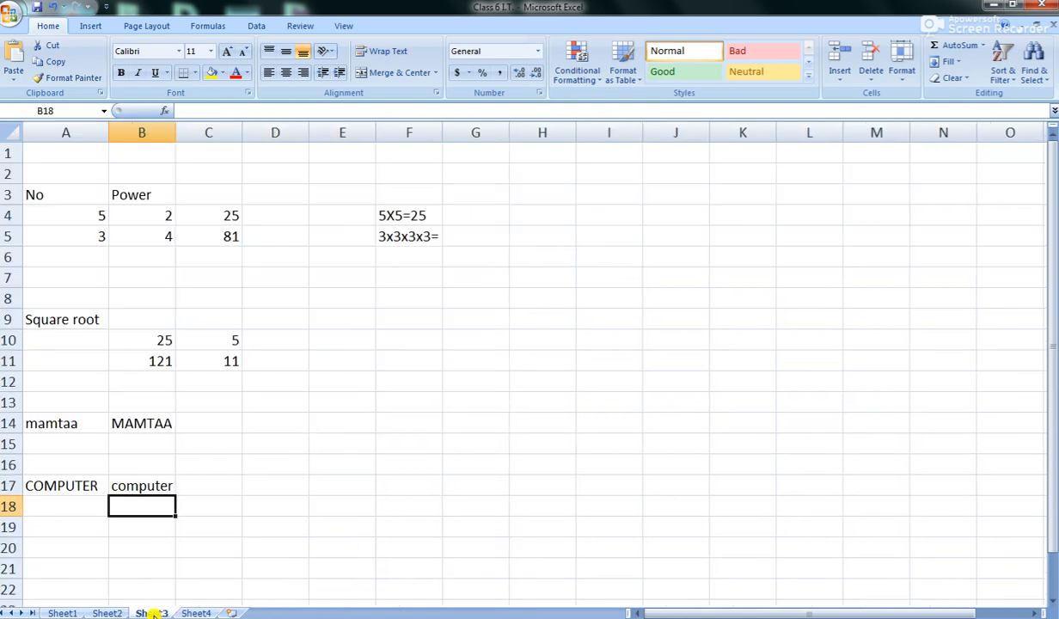
{"action": "left_click", "coordinate": [197, 610]}
{"action": "key", "text": "ctrl+v"}
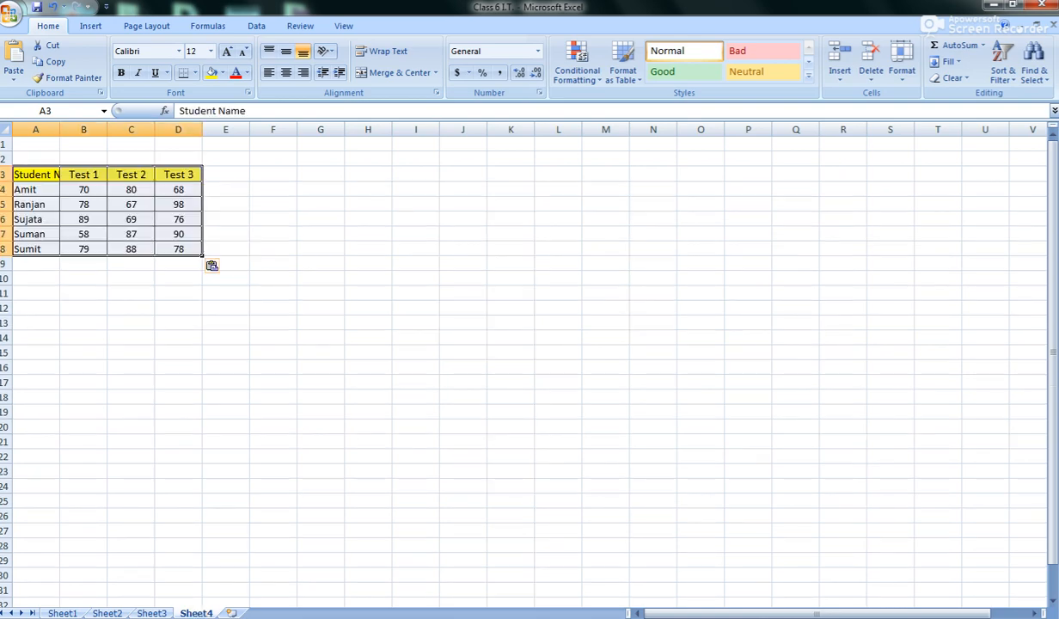
{"action": "scroll", "coordinate": [838, 496], "scroll_direction": "up", "scroll_amount": 4, "text": "ctrl"}
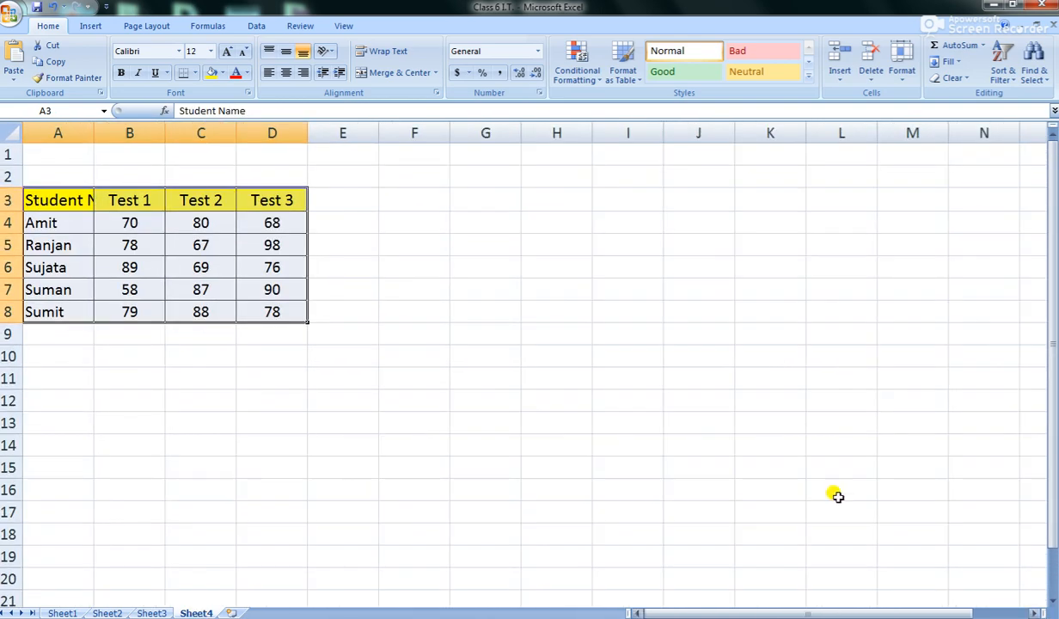
{"action": "left_click", "coordinate": [682, 386]}
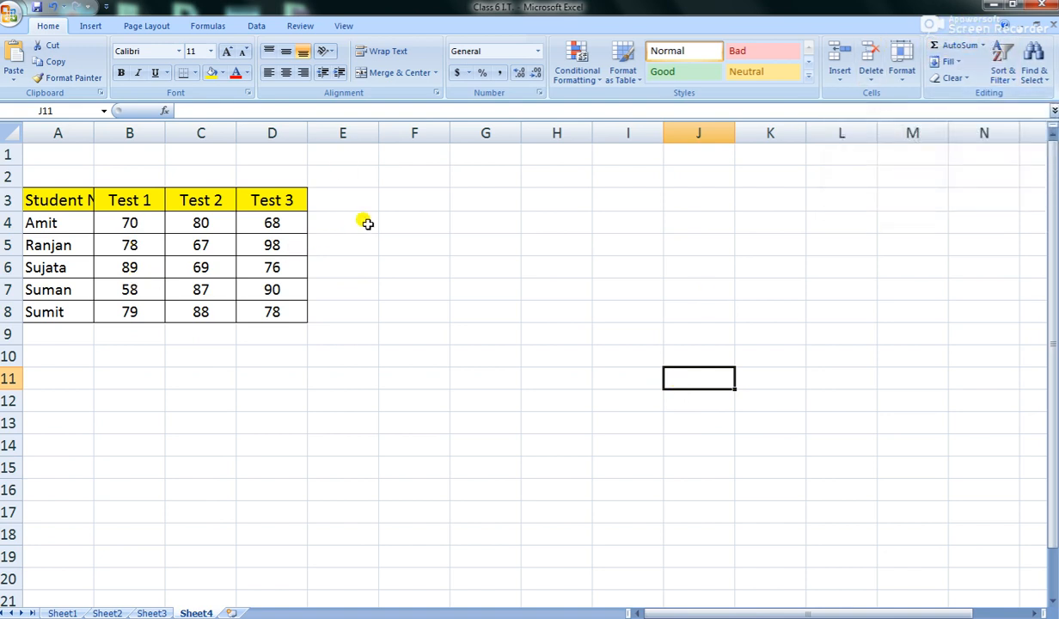
Step: Add the heading TOTAL in cell E3 beside the Test 3 column
{"action": "left_click", "coordinate": [337, 193]}
{"action": "type", "text": "tOTA"}
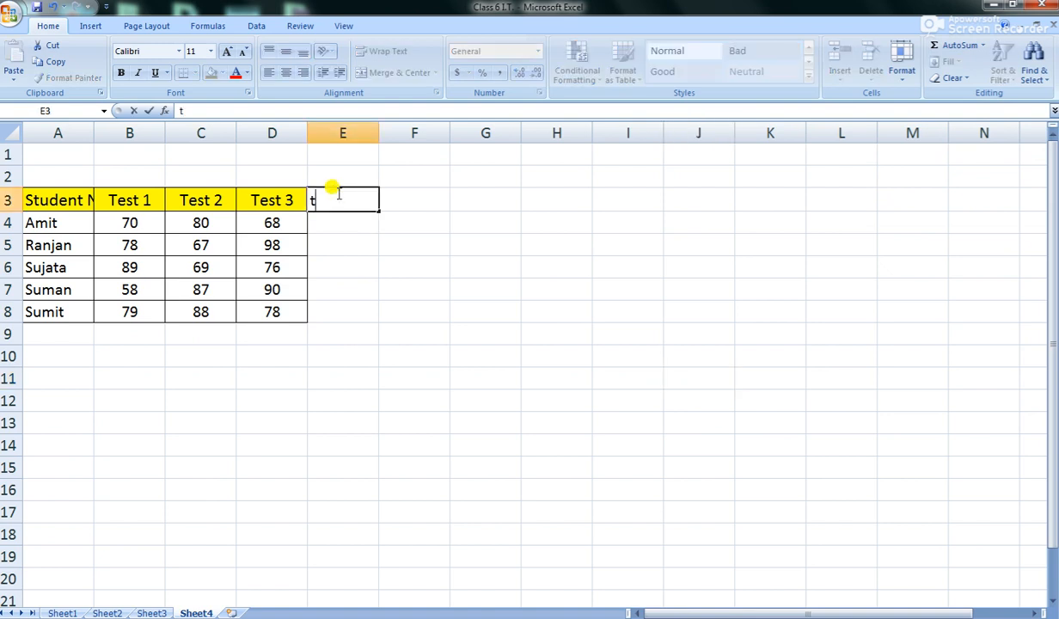
{"action": "key", "text": "BackSpace"}
{"action": "key", "text": "BackSpace"}
{"action": "key", "text": "BackSpace"}
{"action": "key", "text": "BackSpace"}
{"action": "type", "text": "TOTAL"}
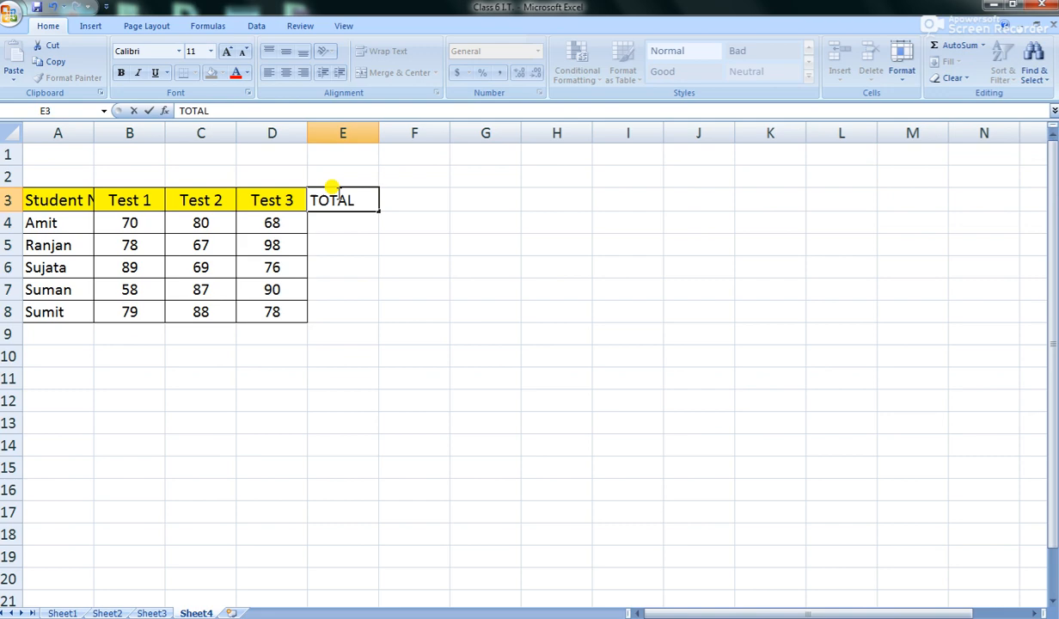
{"action": "left_click", "coordinate": [345, 311]}
Step: Apply all borders to the TOTAL column, E3:E8, and widen column A to fit the Student Name heading
{"action": "left_click_drag", "start_coordinate": [348, 205], "coordinate": [344, 309]}
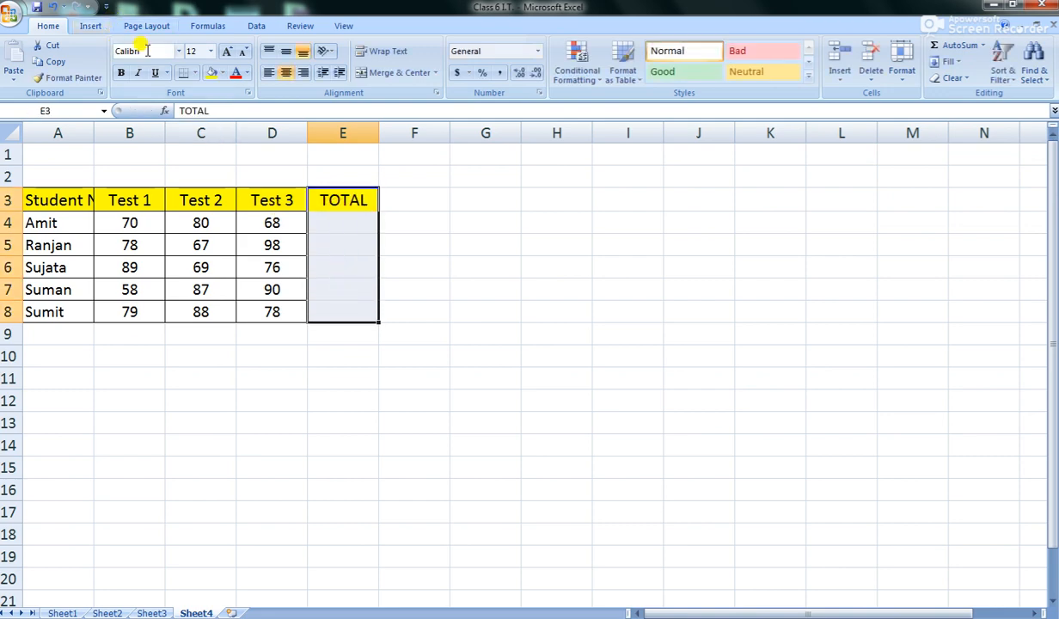
{"action": "left_click", "coordinate": [196, 72]}
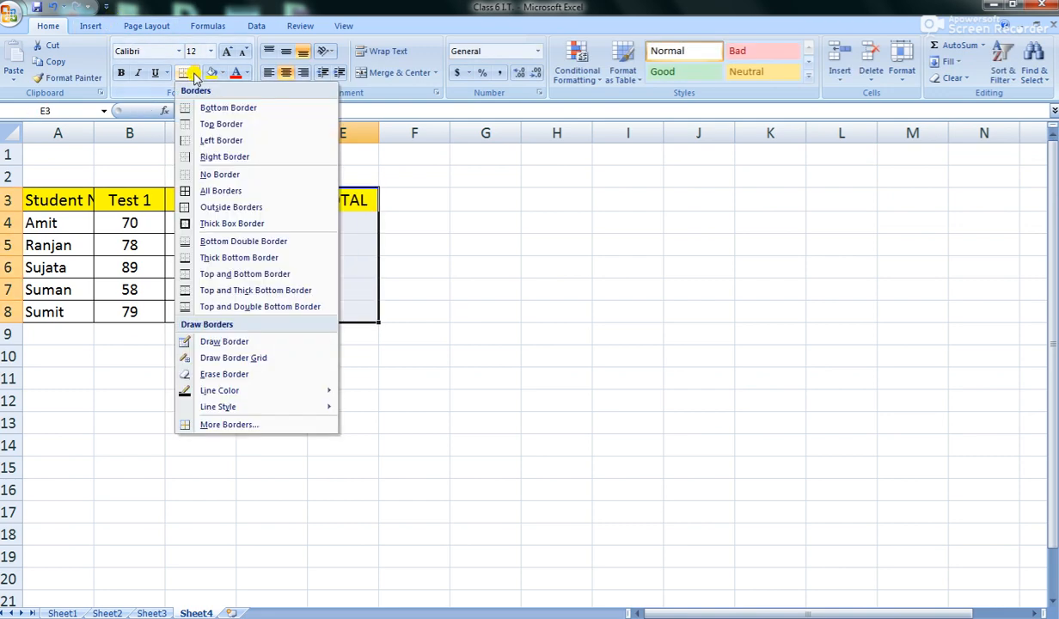
{"action": "left_click", "coordinate": [209, 190]}
{"action": "left_click", "coordinate": [612, 365]}
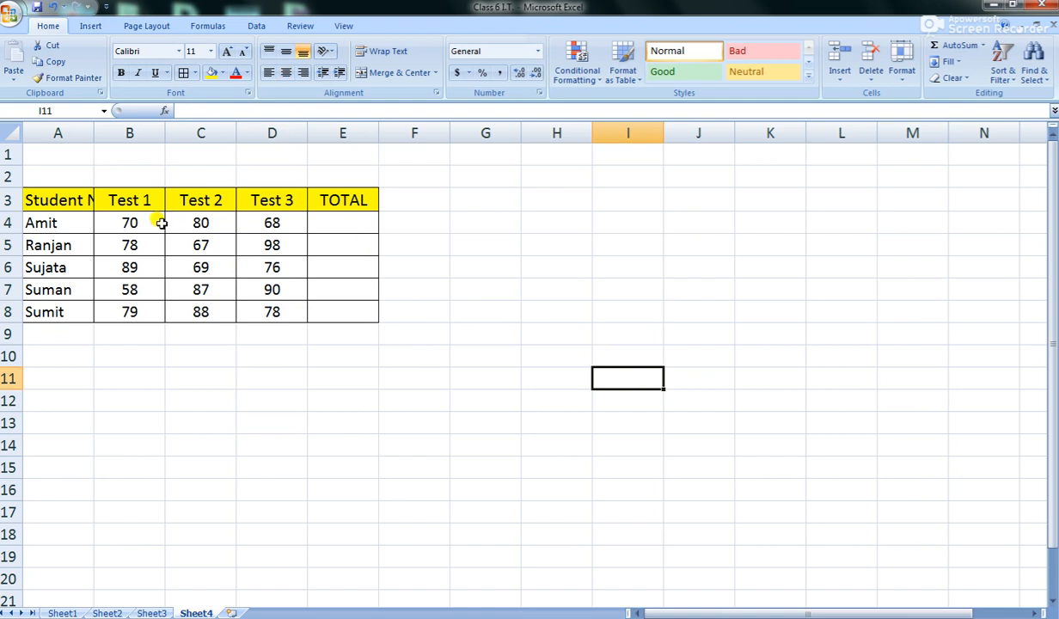
{"action": "left_click", "coordinate": [344, 223]}
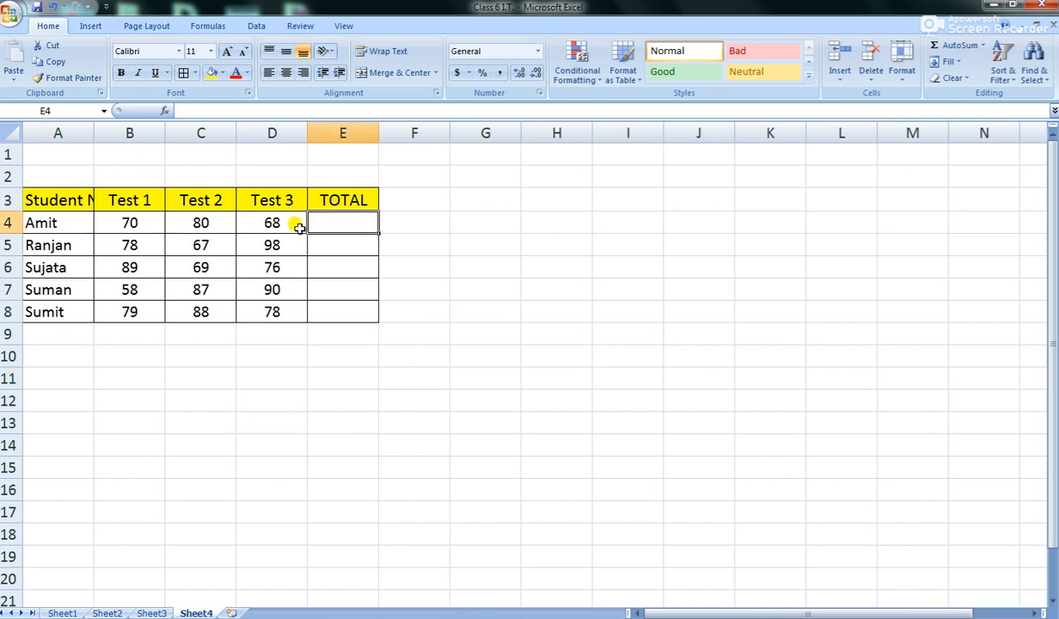
{"action": "left_click_drag", "start_coordinate": [97, 123], "coordinate": [133, 123]}
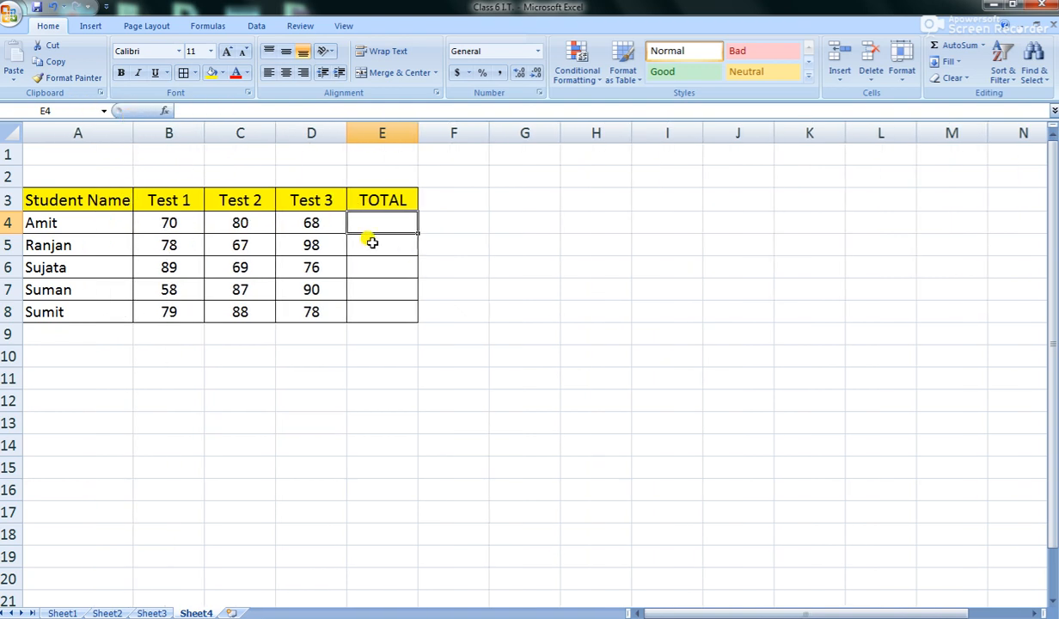
Step: Total the first student's three test marks, B4:D4, into cell E4 with AutoSum and check the resulting formula
{"action": "left_click_drag", "start_coordinate": [152, 223], "coordinate": [305, 220]}
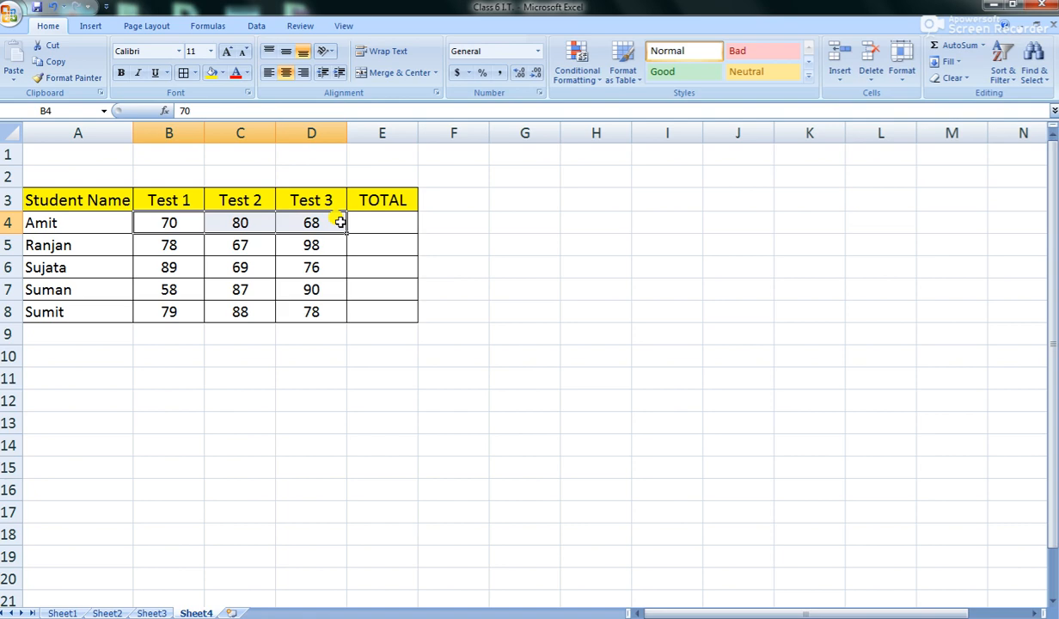
{"action": "left_click", "coordinate": [956, 50]}
{"action": "left_click", "coordinate": [464, 289]}
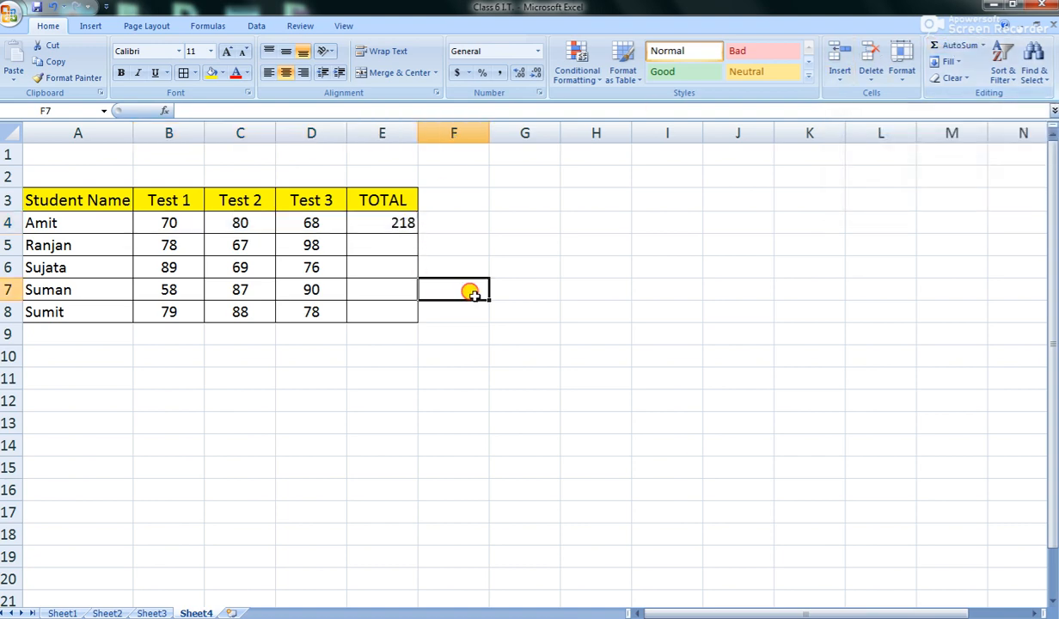
{"action": "left_click", "coordinate": [385, 222]}
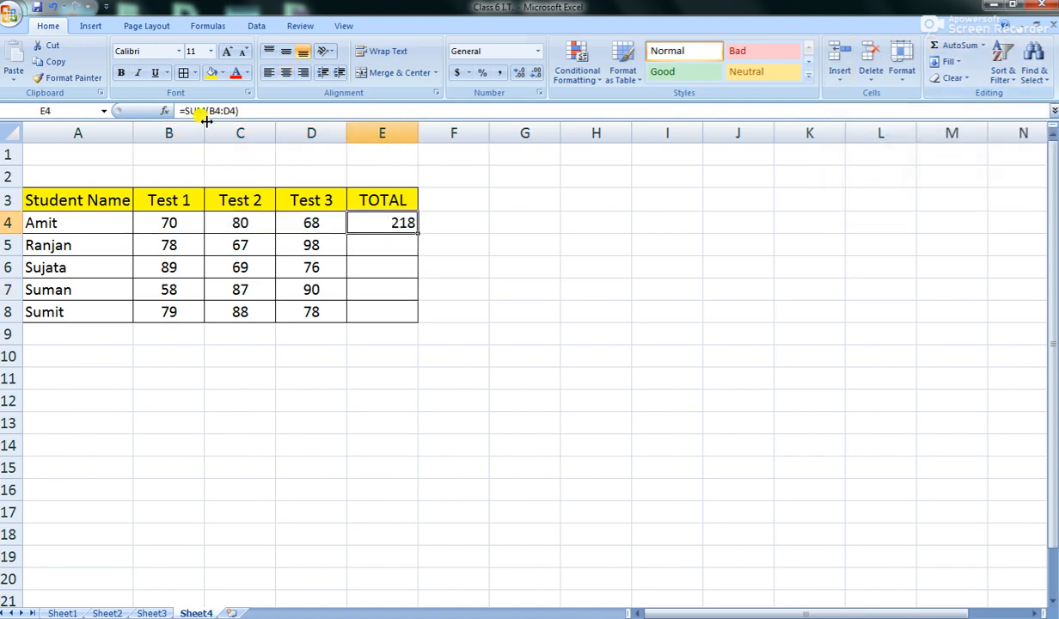
{"action": "left_click", "coordinate": [515, 290]}
Step: Use AutoSum on the second student's test marks in row 5 to place their total in cell E5
{"action": "left_click_drag", "start_coordinate": [168, 248], "coordinate": [302, 236]}
{"action": "left_click", "coordinate": [948, 48]}
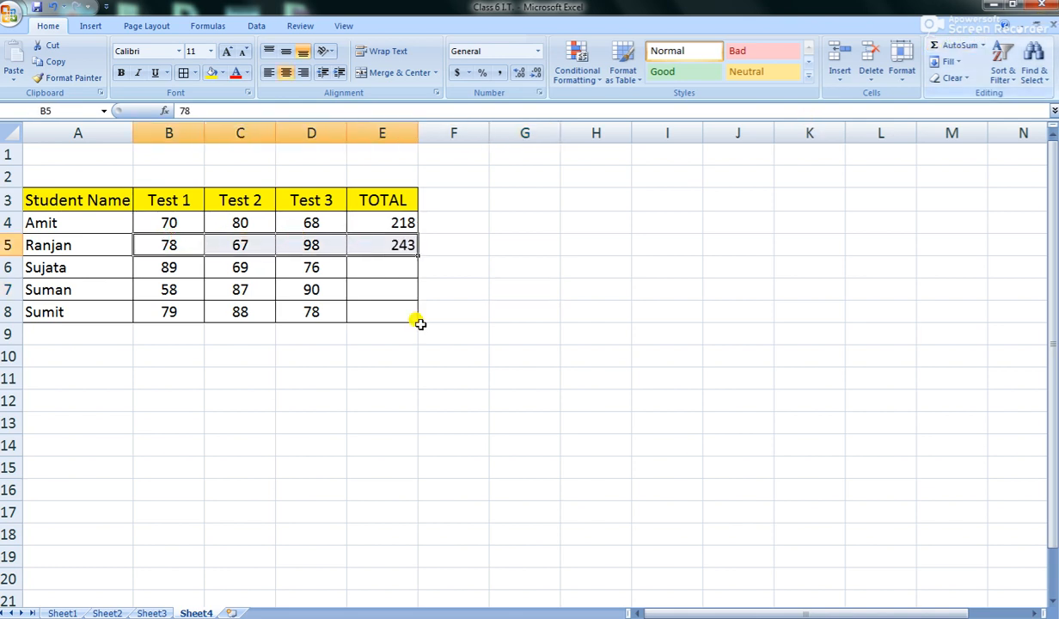
{"action": "left_click", "coordinate": [340, 387]}
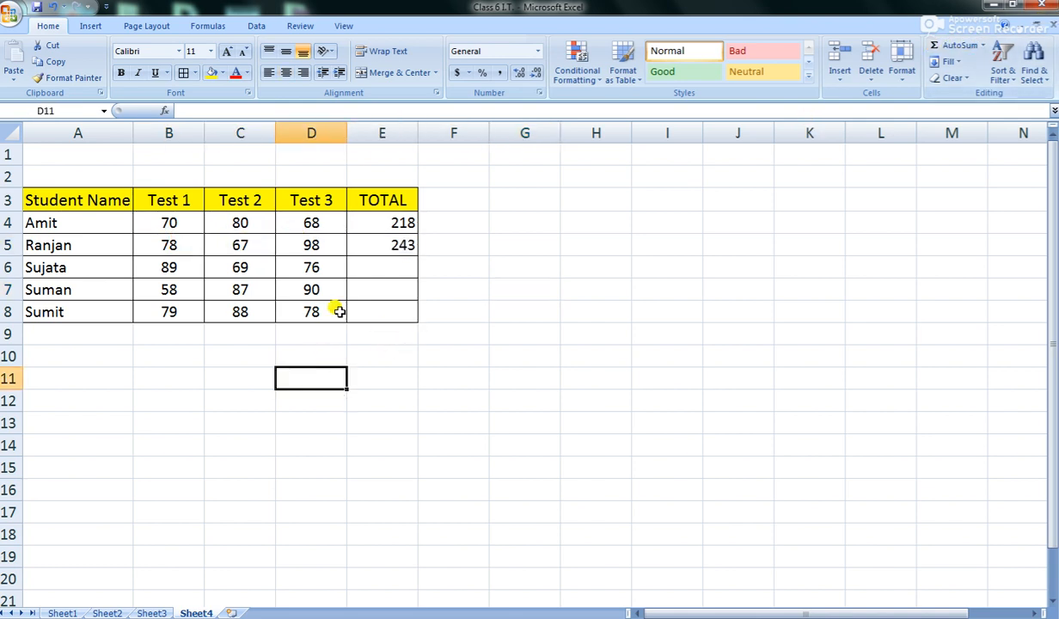
Step: Fill the total formula from cell E5 down to E8 for the remaining students
{"action": "left_click", "coordinate": [404, 247]}
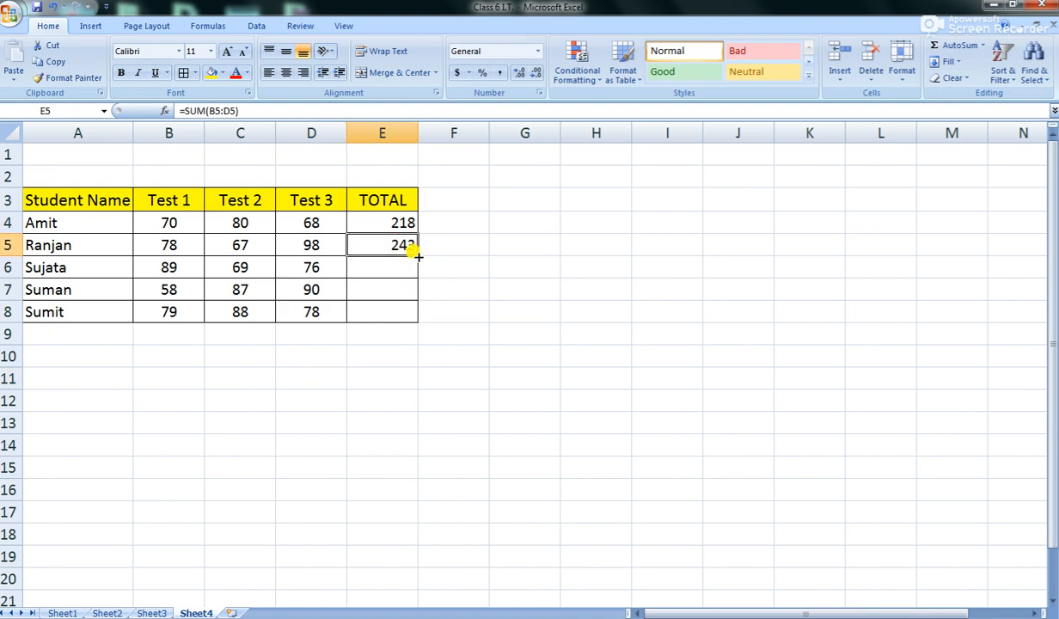
{"action": "left_click_drag", "start_coordinate": [413, 252], "coordinate": [413, 322]}
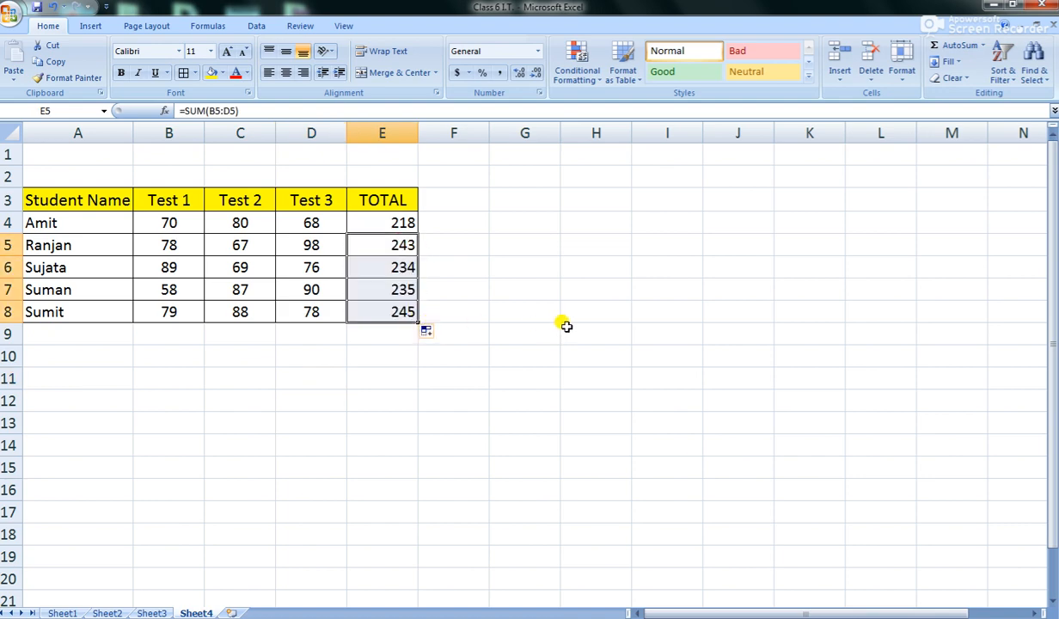
{"action": "left_click", "coordinate": [567, 330]}
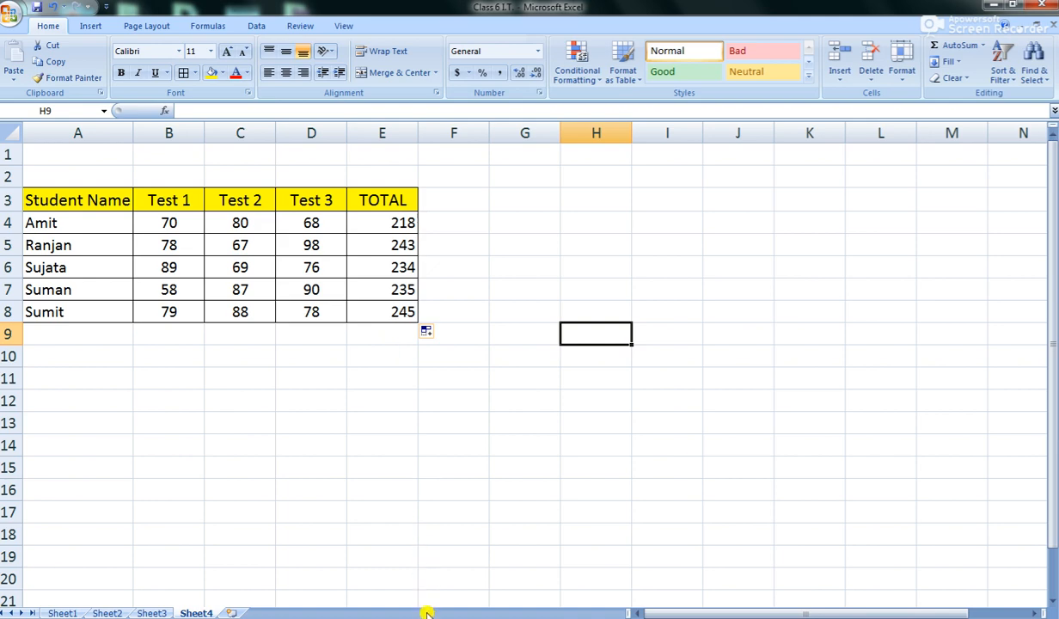
{"action": "mouse_move", "coordinate": [365, 601]}
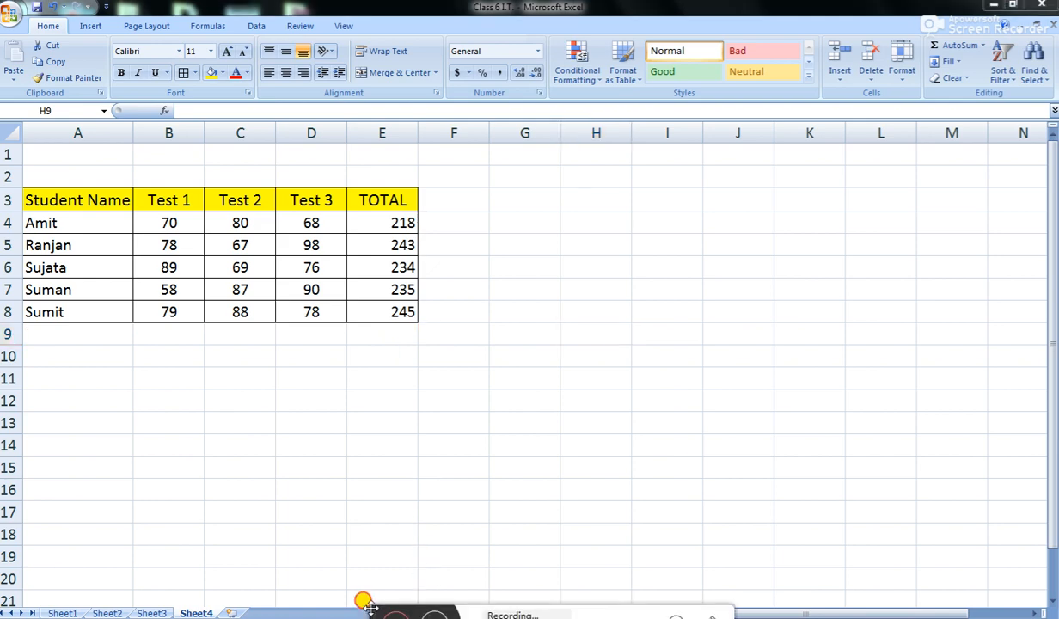